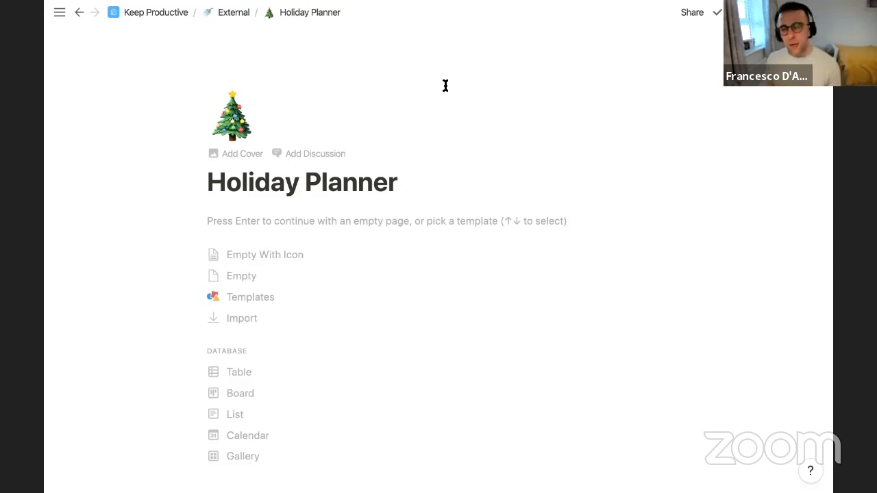
Step: Create a sub-page inside the Holiday Planner page and set it up as a Calendar database
left_click(368, 212)
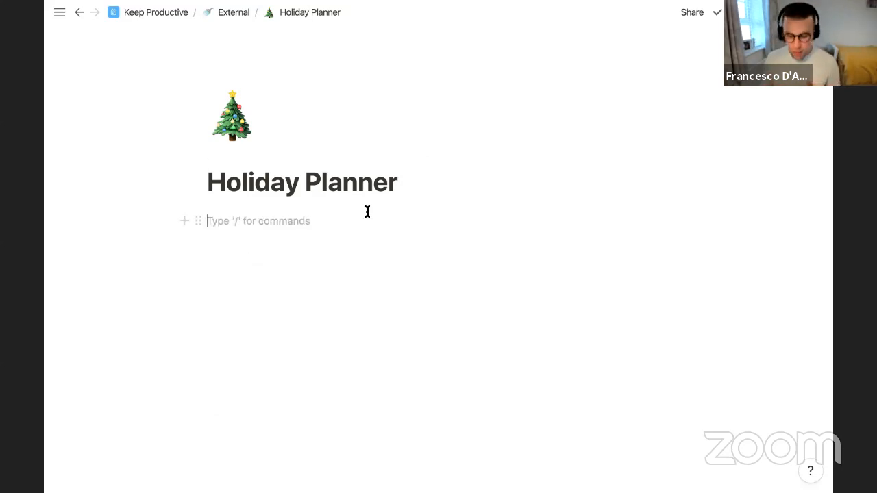
key("BackSpace")
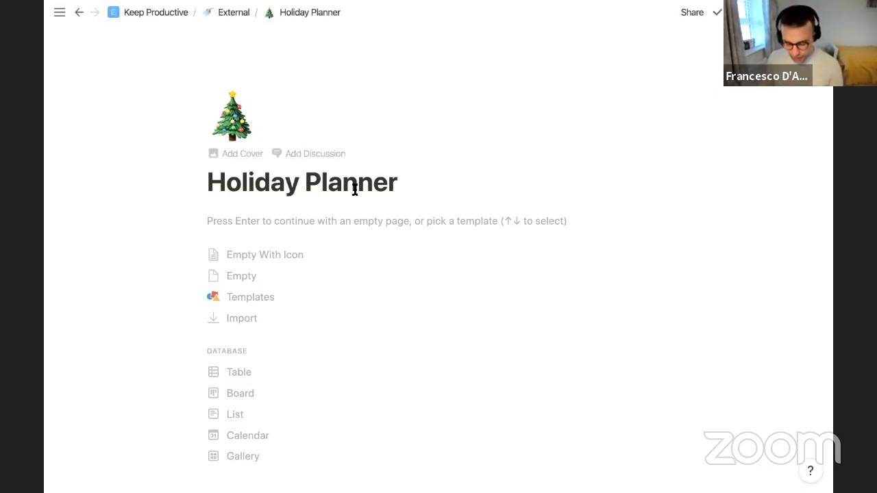
key("Return")
type("/p")
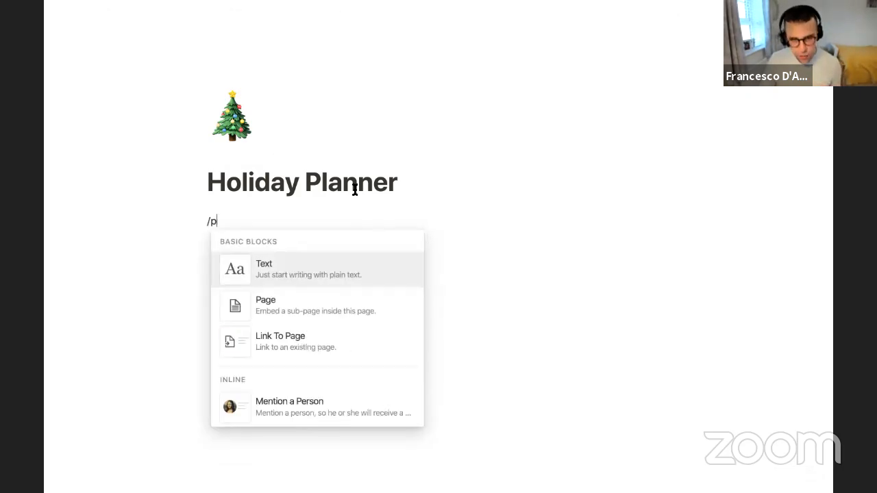
type("a")
key("Return")
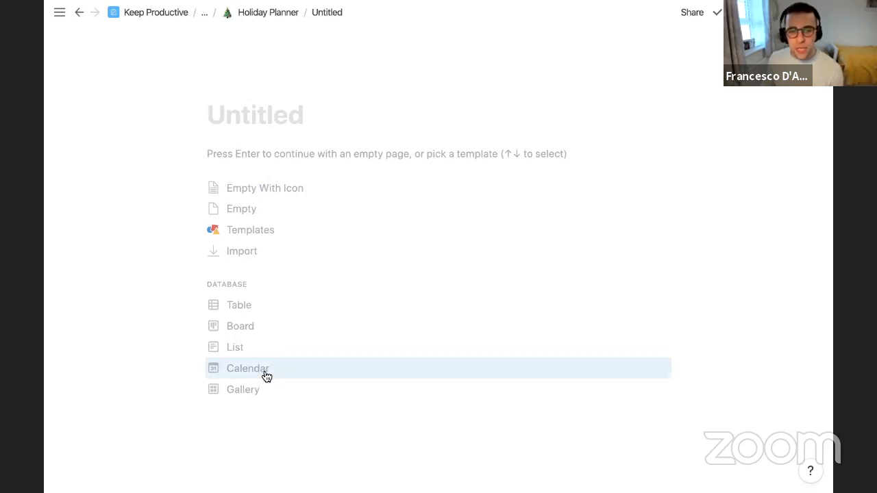
left_click(264, 372)
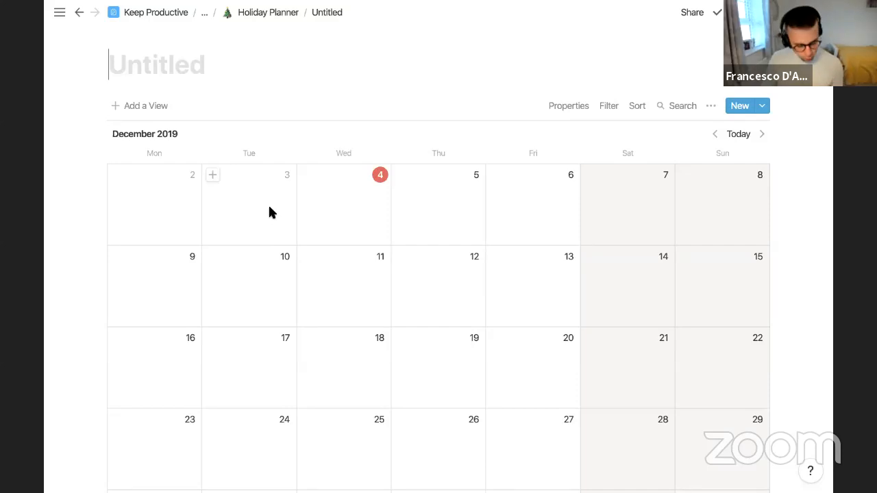
Step: Add an icon to the new calendar page and change it to the spiral calendar emoji
left_click(130, 36)
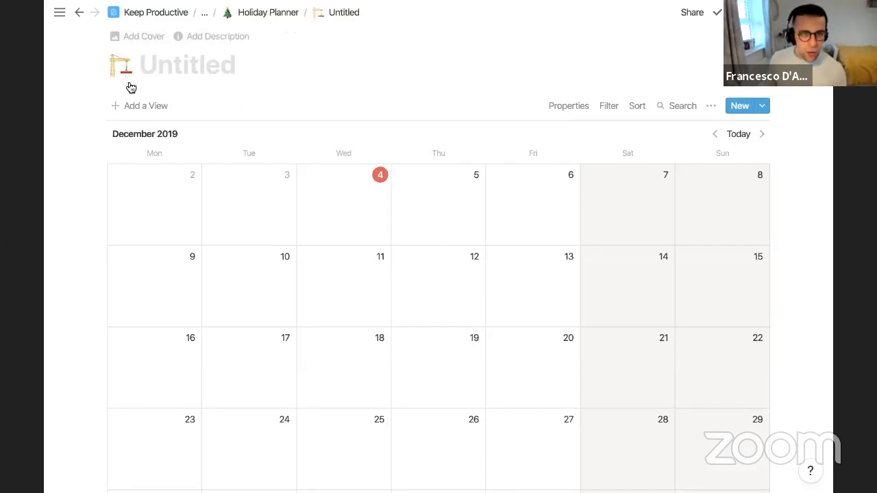
left_click(122, 69)
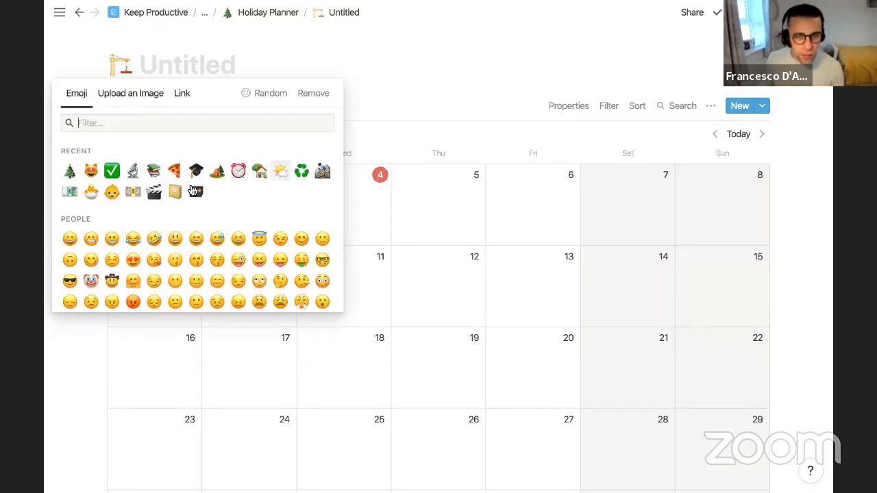
type("cale")
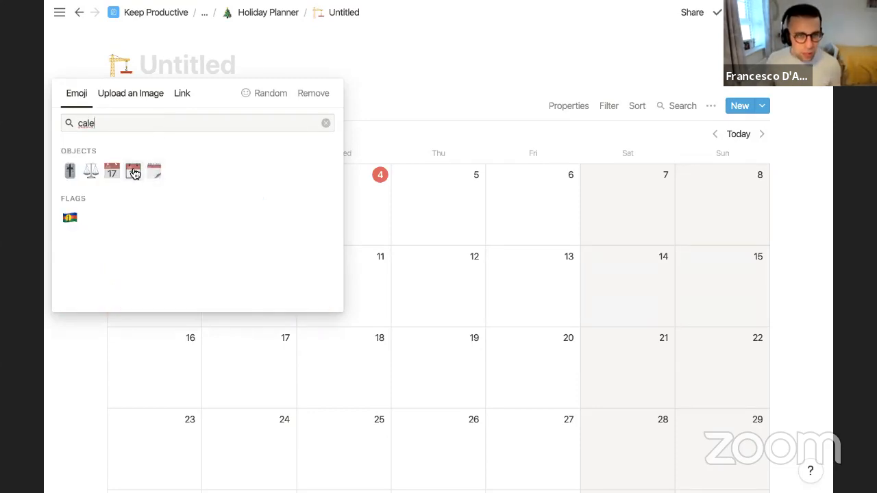
left_click(134, 173)
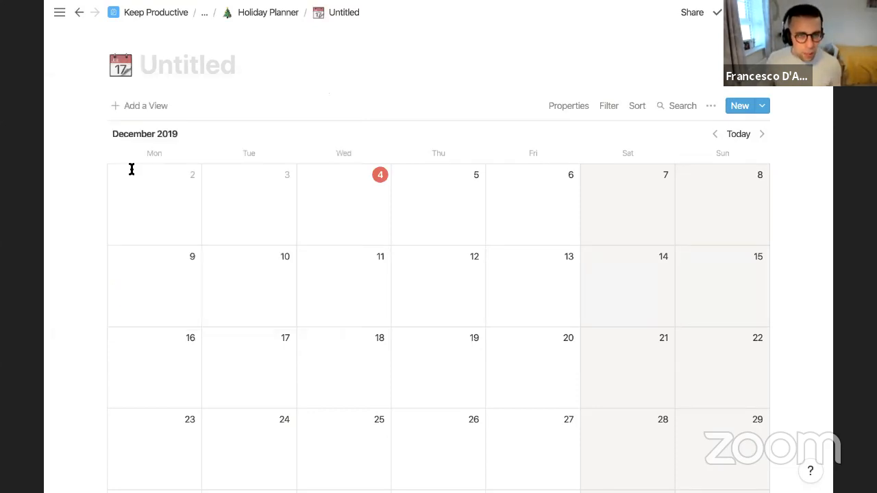
Step: Title the calendar page "Holidays Calendar"
left_click(199, 72)
type("Holidays Pla")
type("nn")
key("BackSpace")
key("BackSpace")
key("BackSpace")
key("BackSpace")
key("BackSpace")
type("Calend")
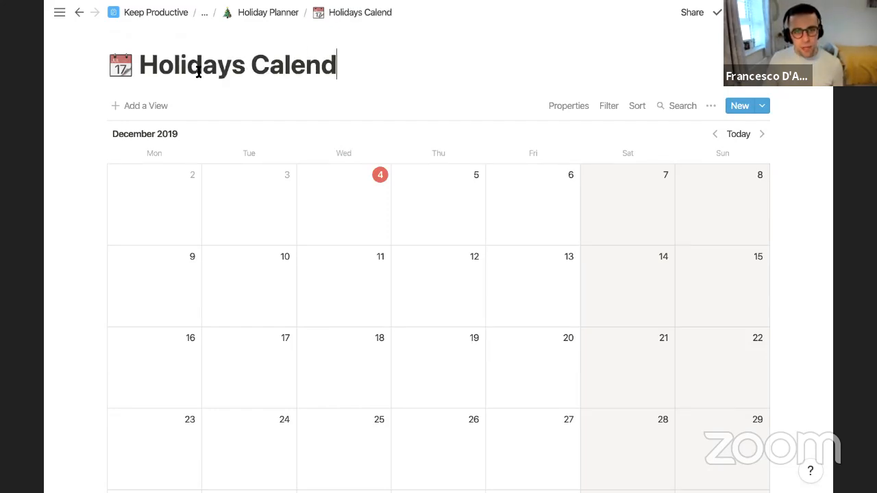
type("ar")
Step: Examine the calendar's month layout and the properties available for its items
scroll(314, 198, "down", 2)
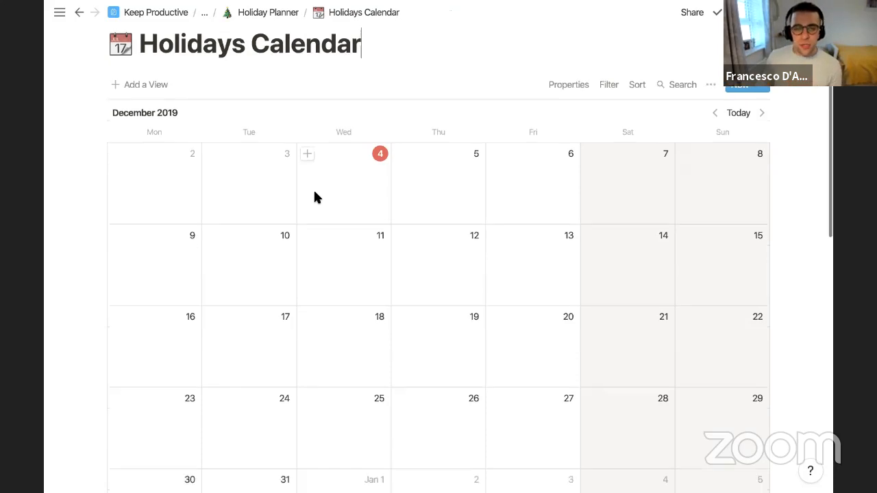
scroll(315, 197, "up", 2)
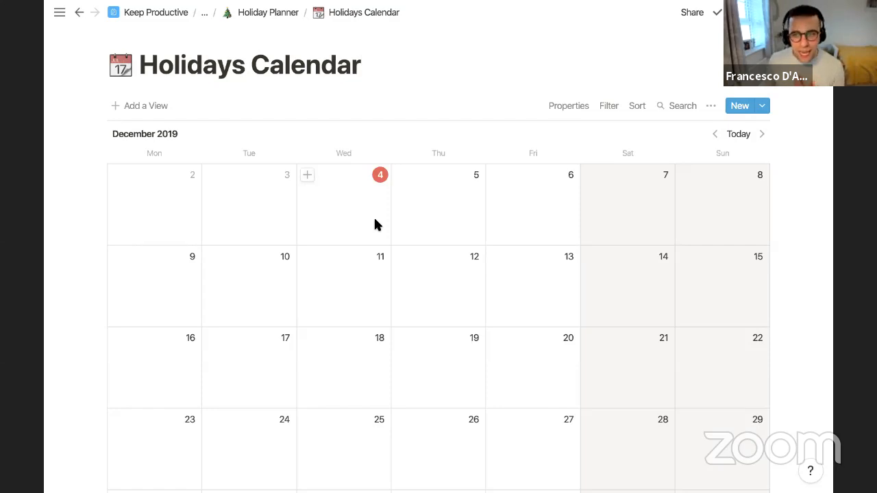
left_click(563, 106)
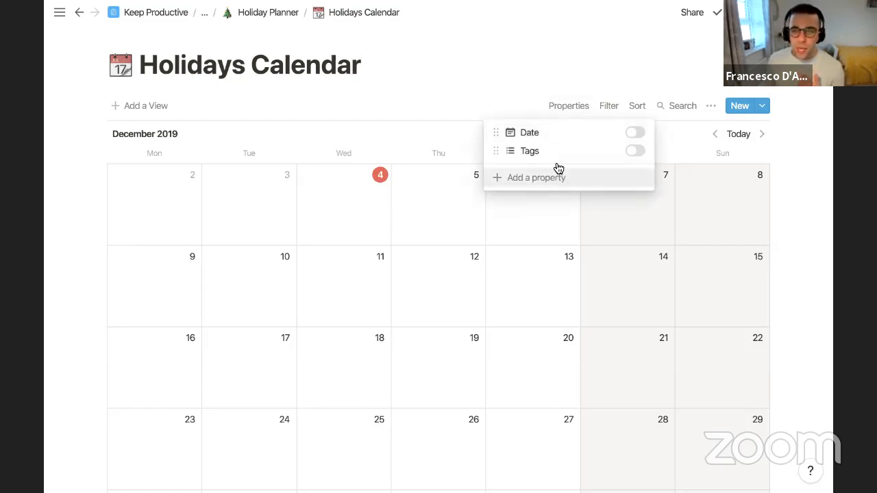
left_click(565, 83)
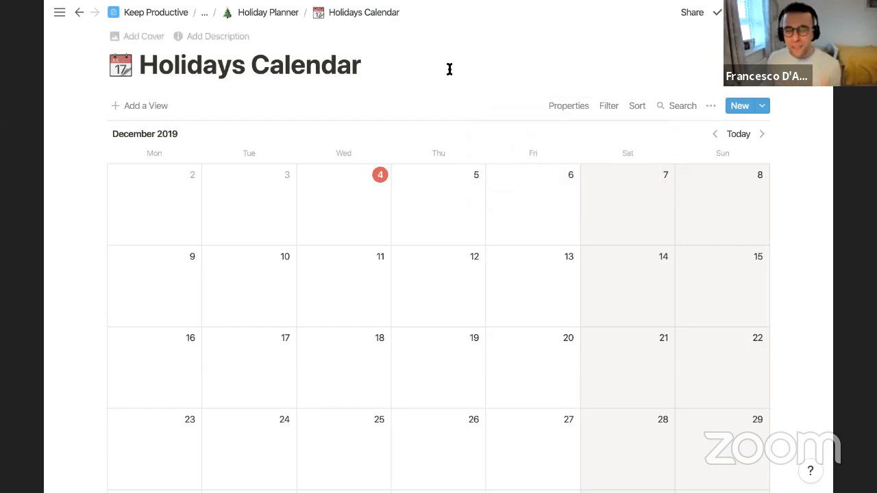
left_click(573, 110)
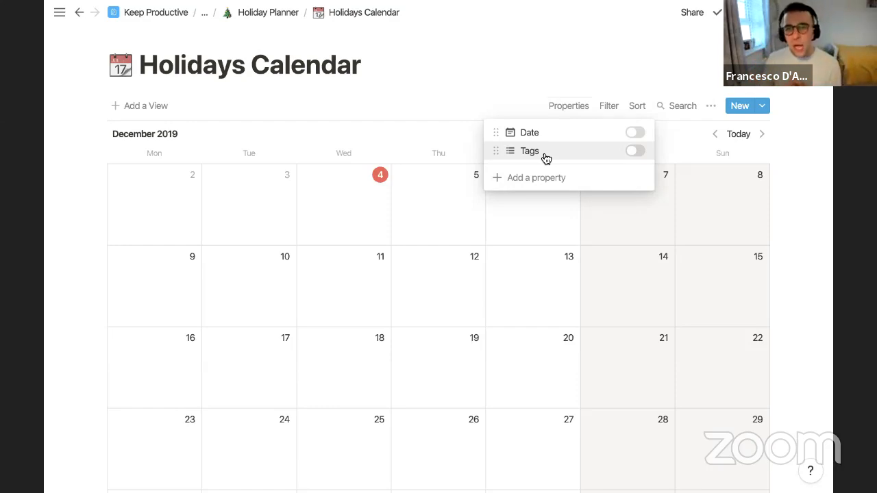
Step: Try a filter on the Tags property with the Contains condition and remove it again
left_click(609, 108)
left_click(609, 108)
left_click(538, 218)
left_click(545, 137)
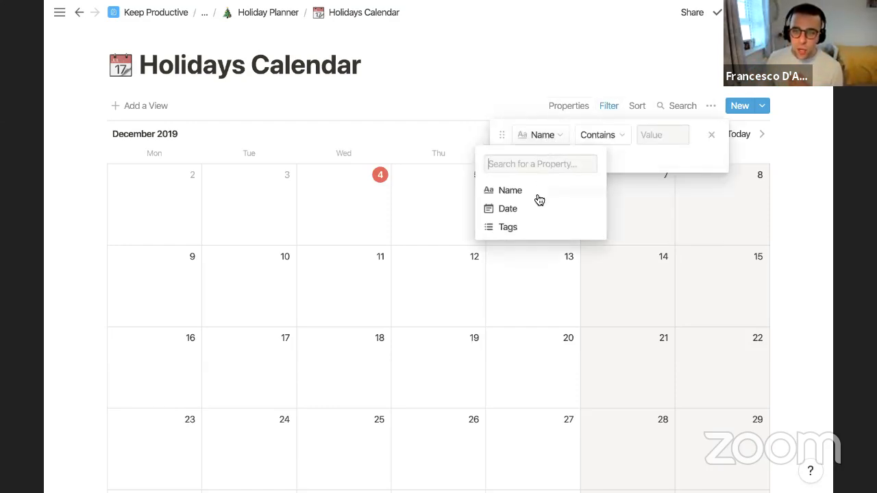
left_click(527, 228)
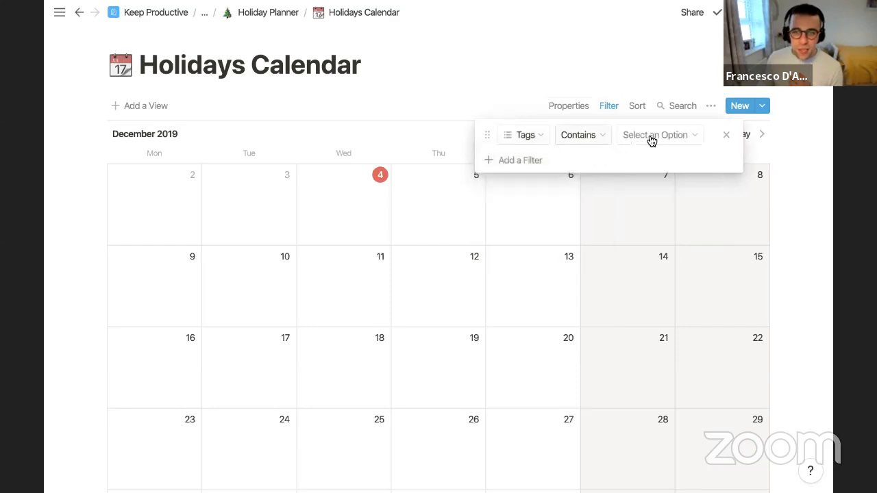
left_click(551, 85)
left_click(539, 76)
left_click(607, 108)
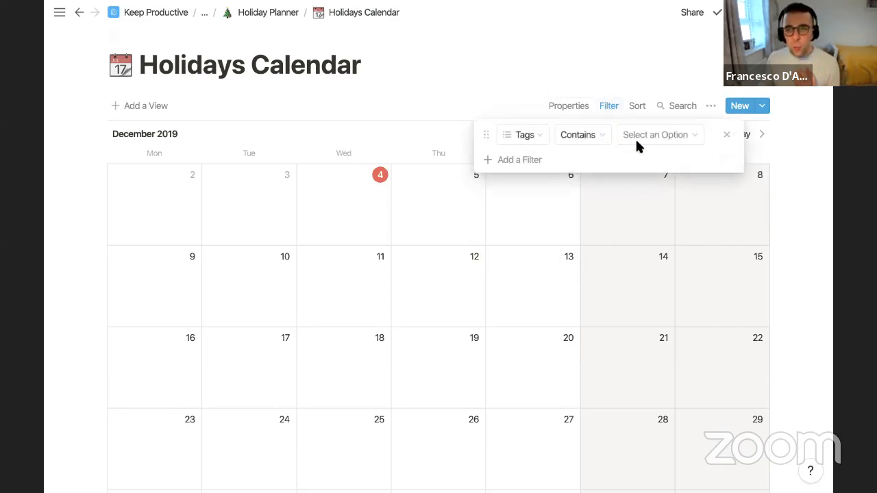
left_click(727, 137)
left_click(588, 81)
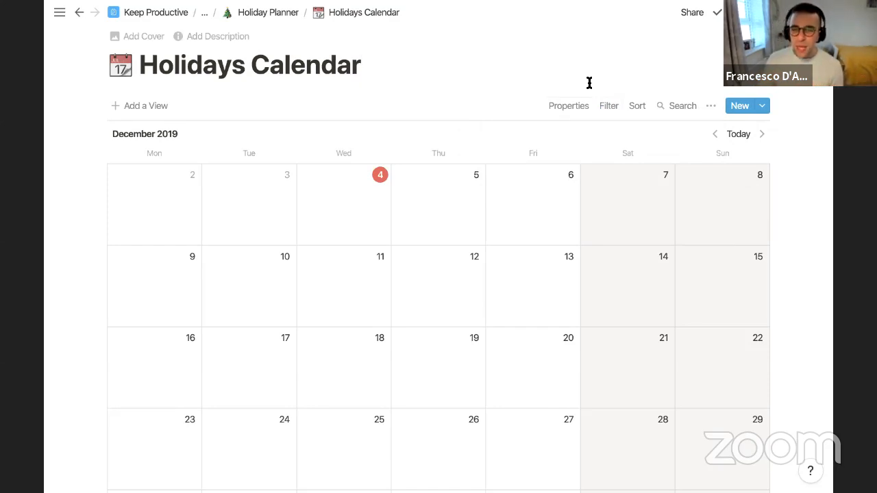
Step: Create a calendar item on December 21, 2019 and give it the yellow taxi emoji as its icon
scroll(503, 221, "down", 2)
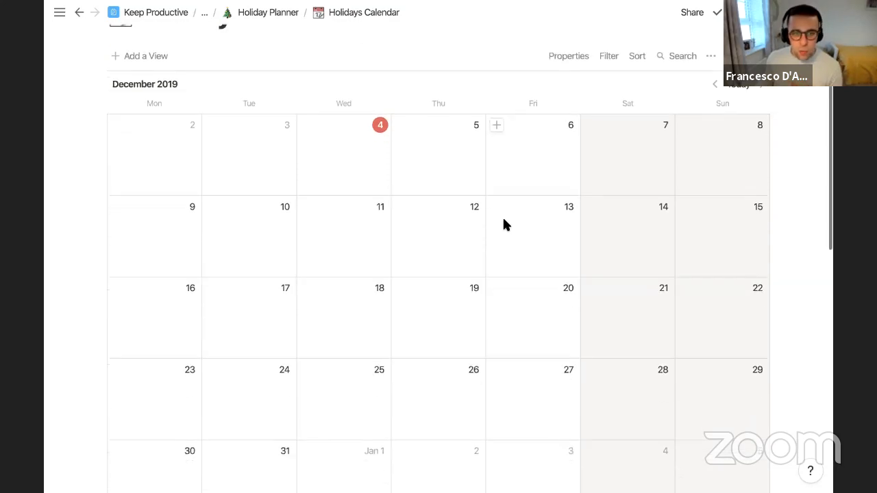
scroll(483, 281, "down", 2)
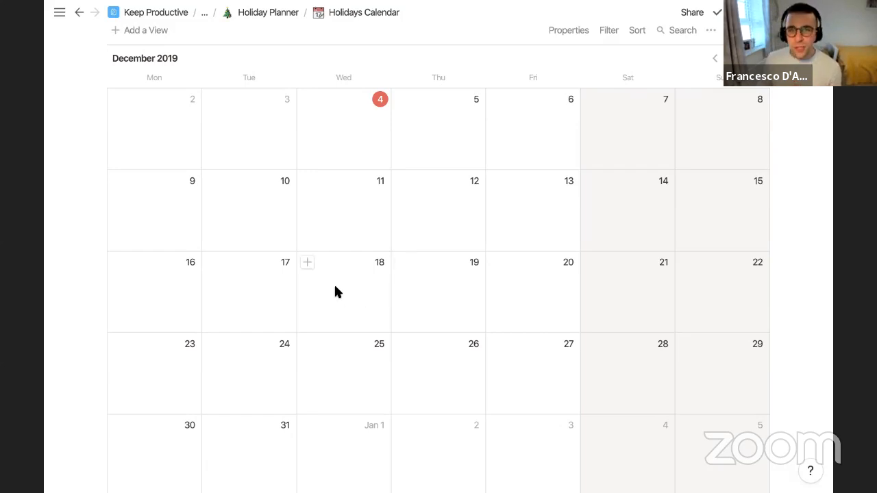
scroll(341, 265, "down", 1)
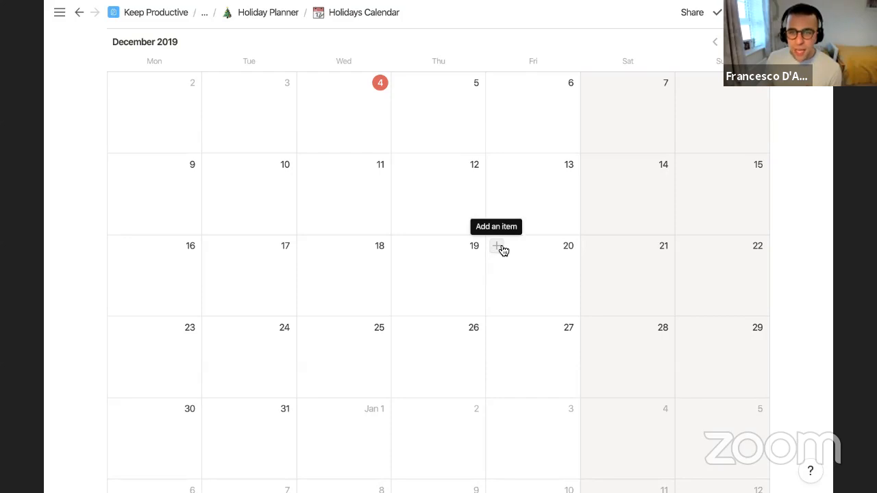
left_click(593, 248)
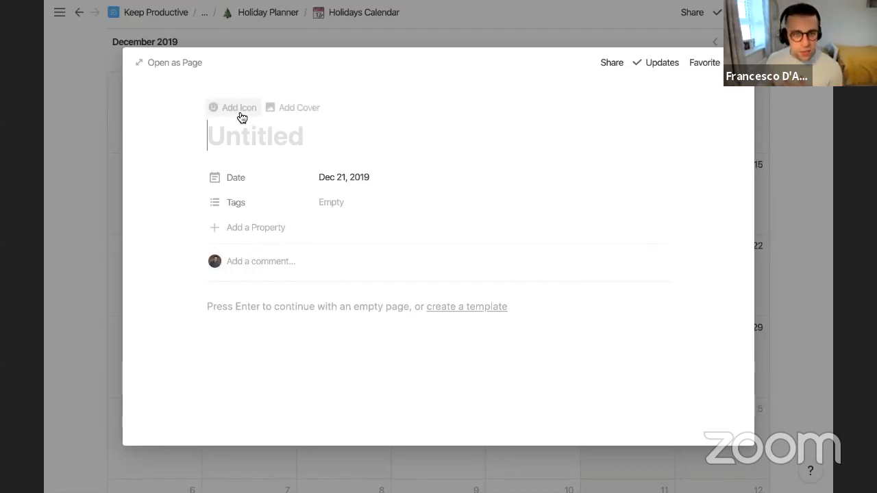
left_click(237, 108)
left_click(243, 177)
type("car")
scroll(154, 357, "down", 1)
scroll(154, 356, "down", 1)
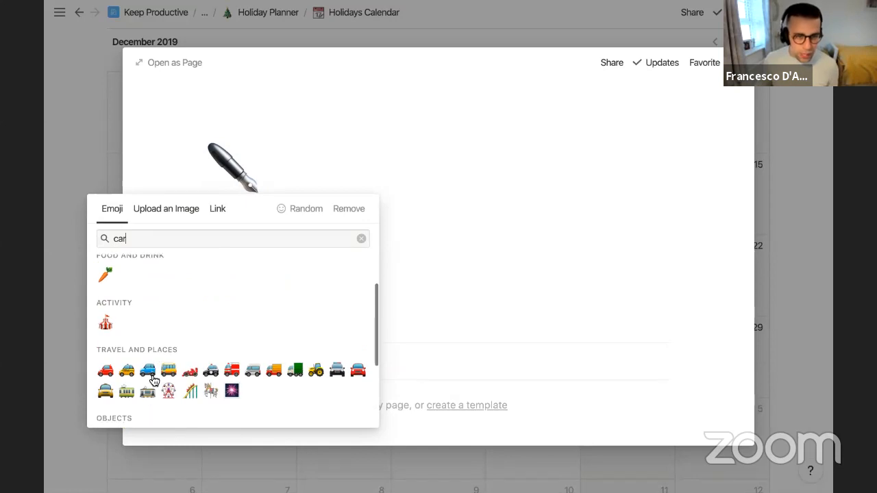
left_click(127, 368)
Step: Title the December 21 item "Family Arrives Home"
left_click(249, 240)
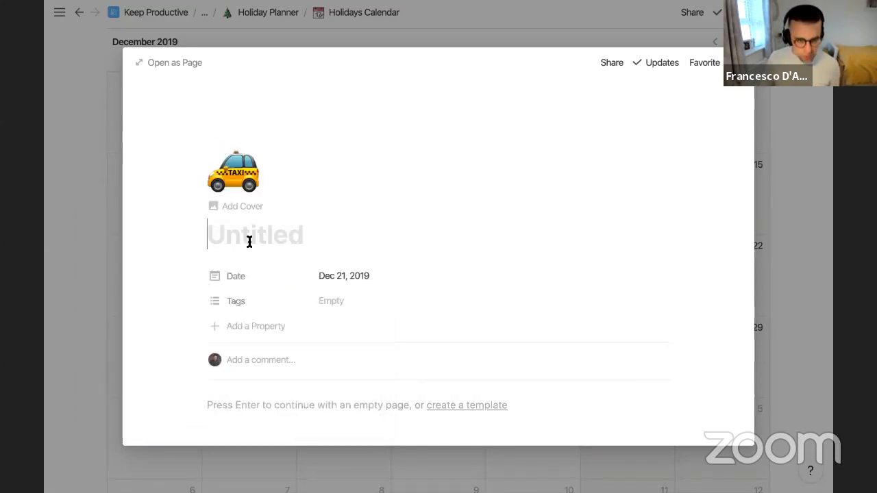
type("Fa")
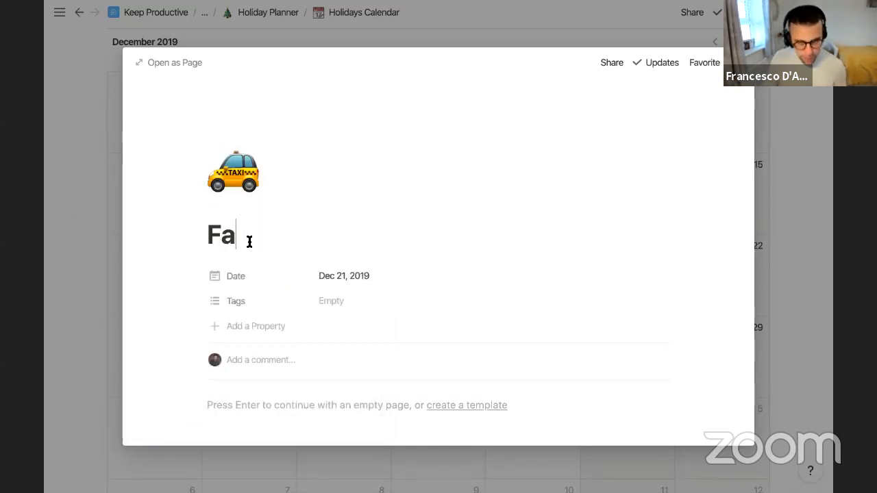
type("mily Arrives Home")
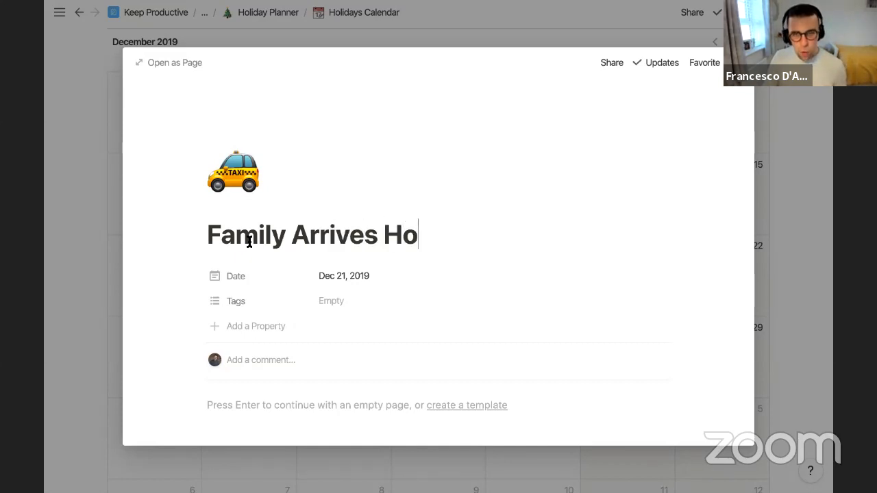
Step: Create the tag "family" for the Family Arrives Home item and return to the calendar
left_click(341, 302)
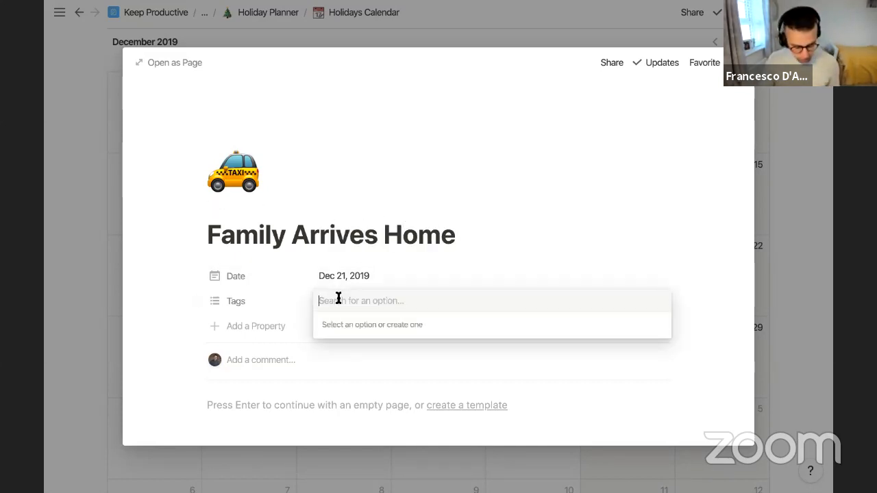
type("famioly")
key("BackSpace")
key("BackSpace")
key("BackSpace")
type("ly")
key("Return")
left_click(467, 214)
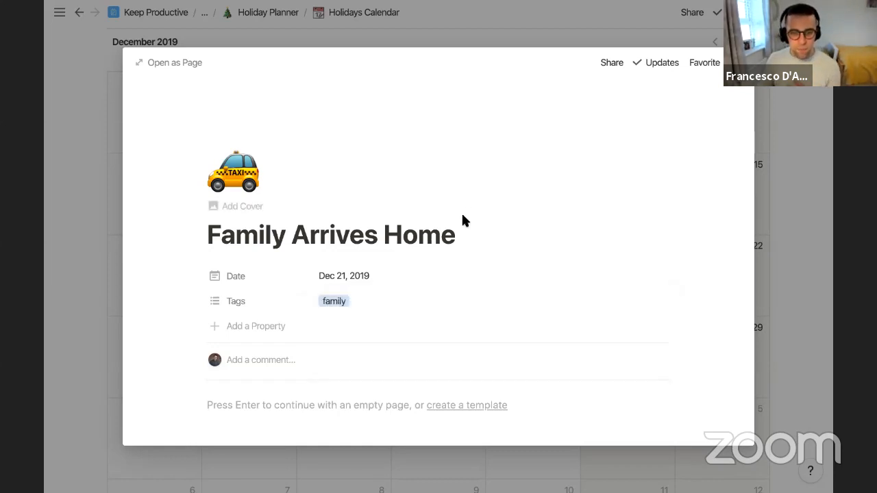
left_click(788, 185)
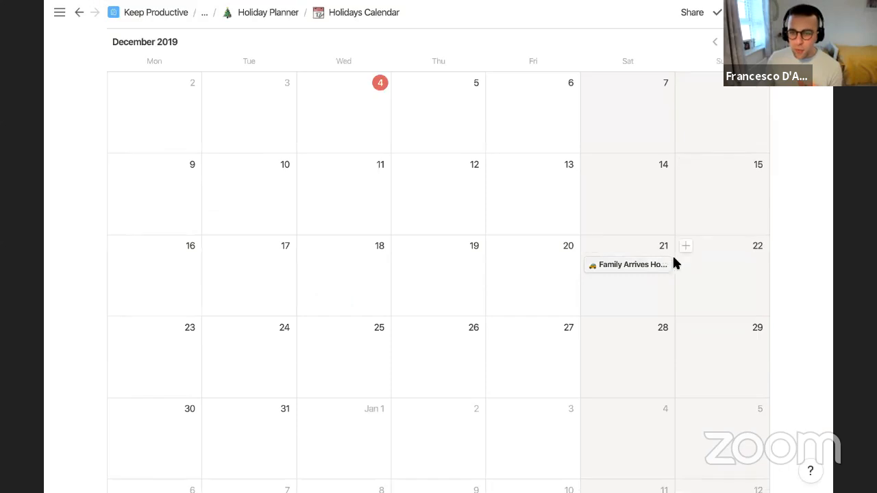
Step: Extend the Family Arrives Home item through December 22 and show the Tags and Date properties on calendar items
left_click_drag(674, 264, 741, 271)
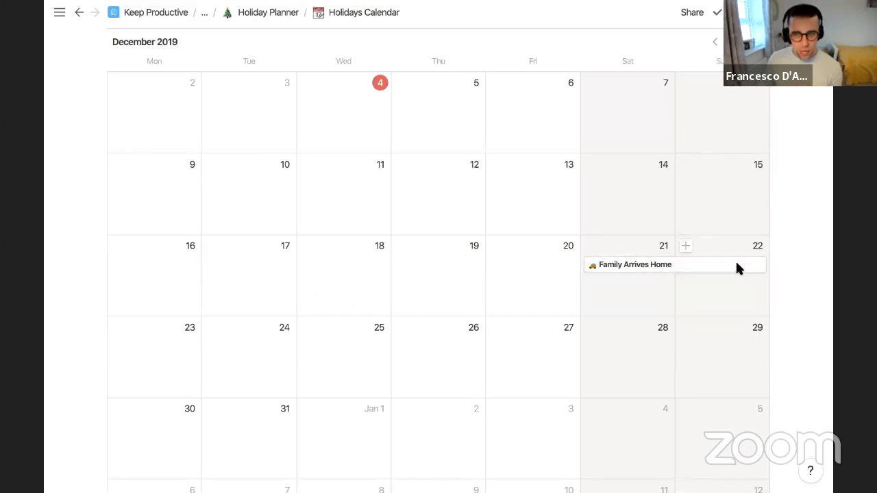
scroll(656, 187, "up", 3)
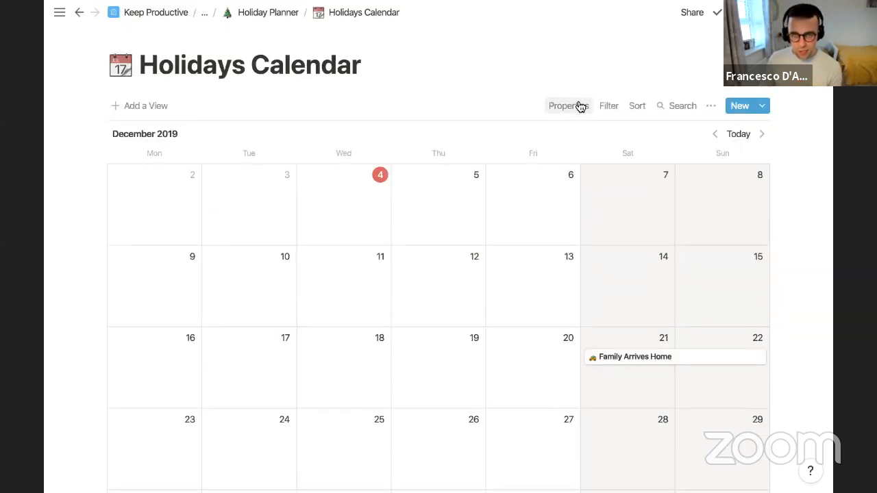
left_click(580, 107)
left_click(636, 152)
left_click(635, 133)
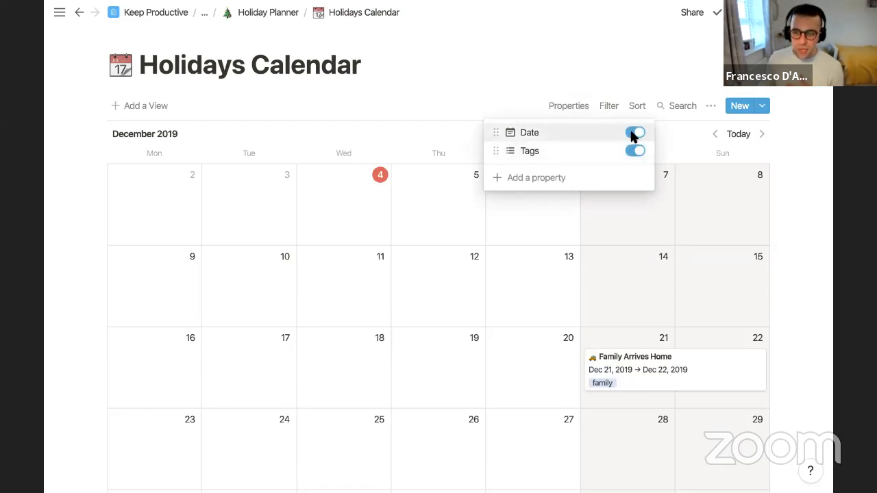
left_click(540, 257)
Step: Create a calendar item titled "Christmas Eve" on December 24, 2019 with the Christmas tree emoji as its icon
scroll(539, 254, "down", 3)
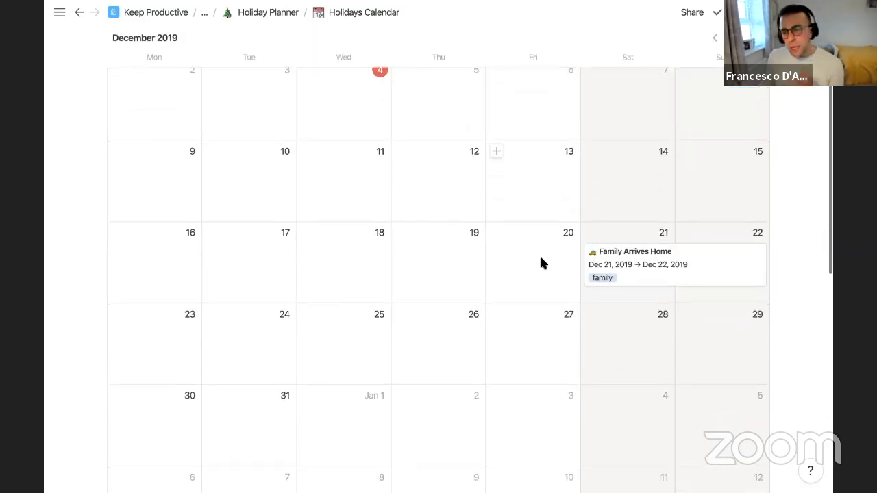
scroll(542, 263, "down", 2)
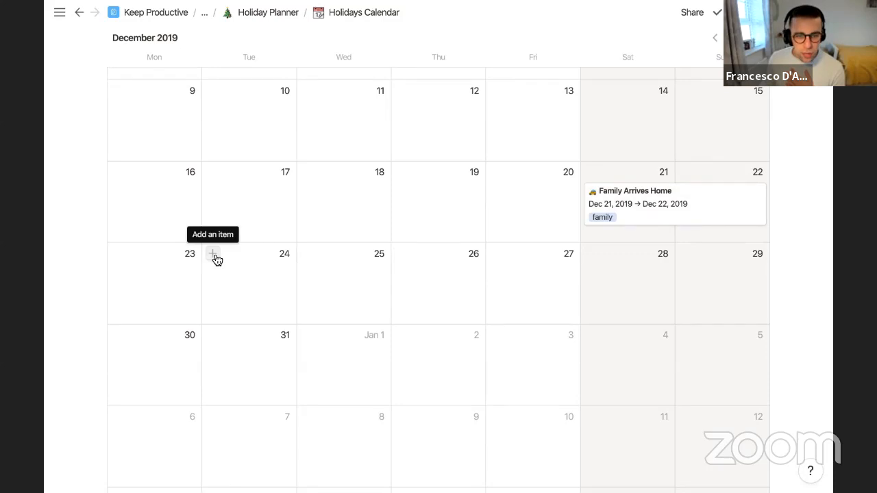
left_click(213, 254)
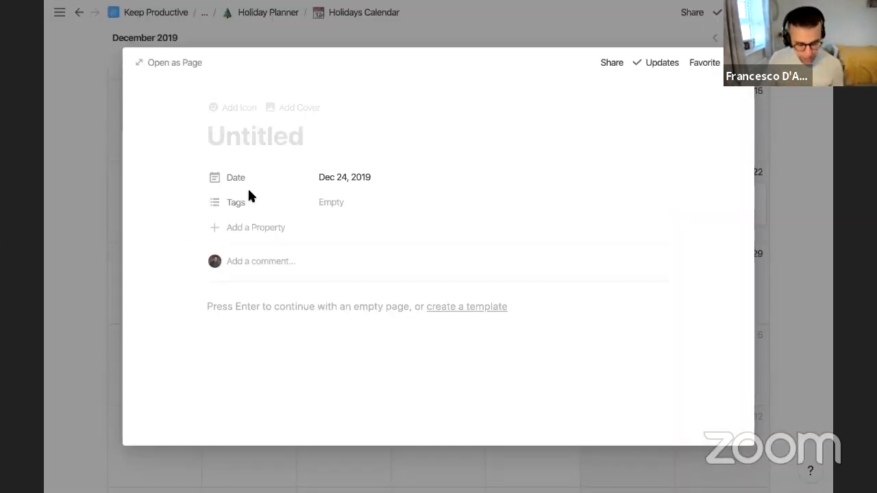
type("Christmas Eve")
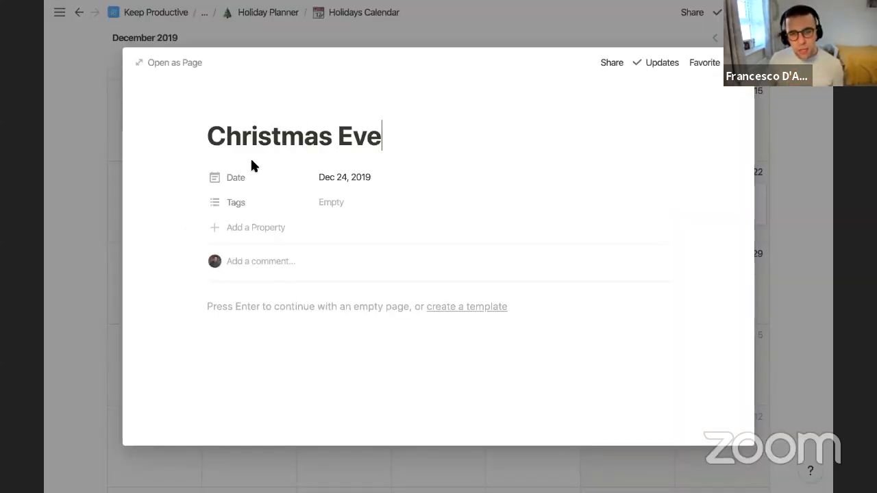
left_click(240, 106)
left_click(233, 172)
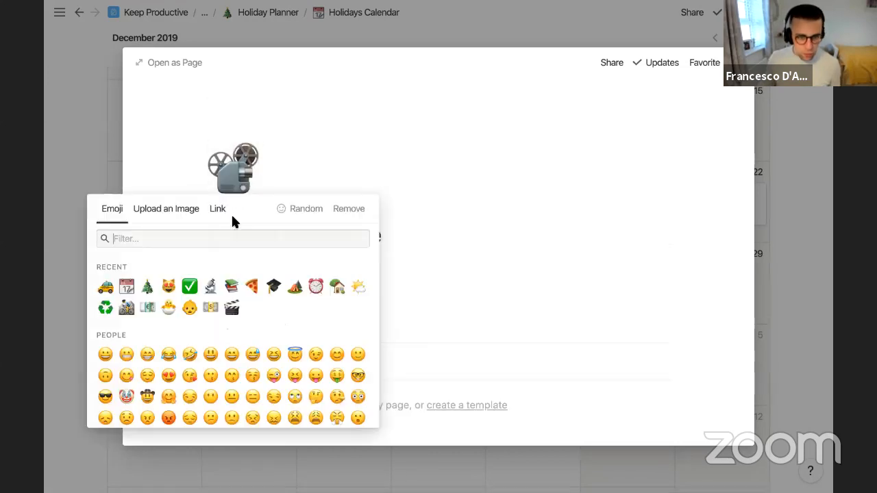
left_click(147, 287)
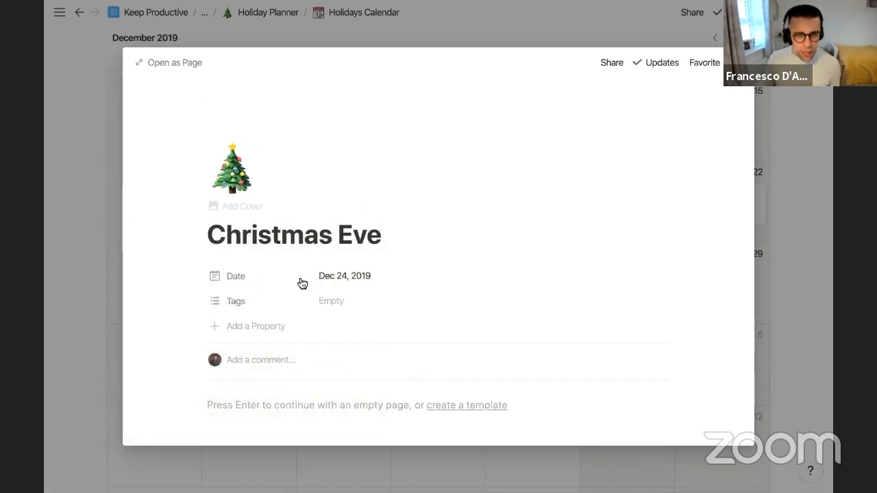
Step: Create the tag "event" for the Christmas Eve item and return to the calendar
left_click(333, 299)
type("event")
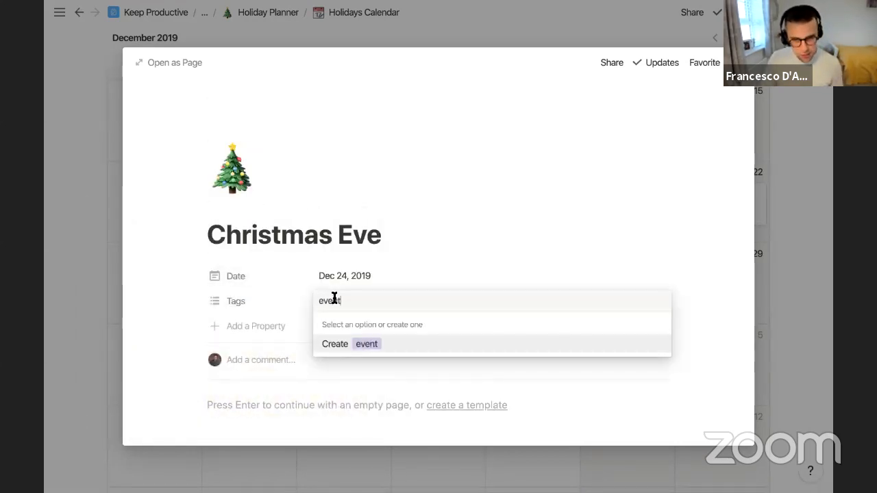
key("Return")
key("Escape")
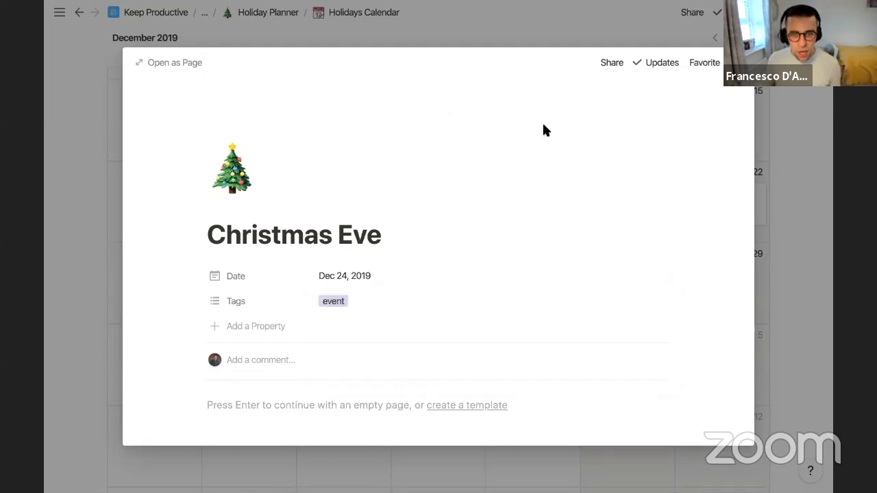
left_click(805, 233)
Step: Create a calendar item titled "Christmas Day" on December 25, 2019 and tag it "event"
left_click(307, 254)
type("C")
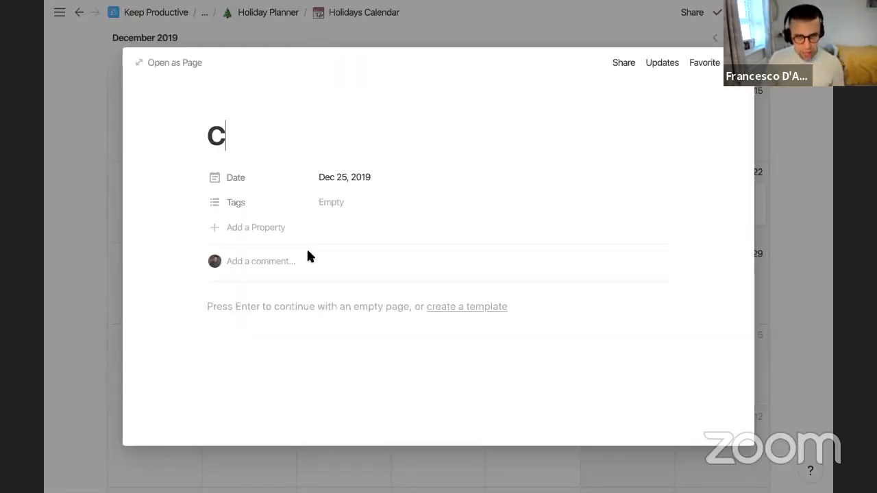
type("hristmas Day")
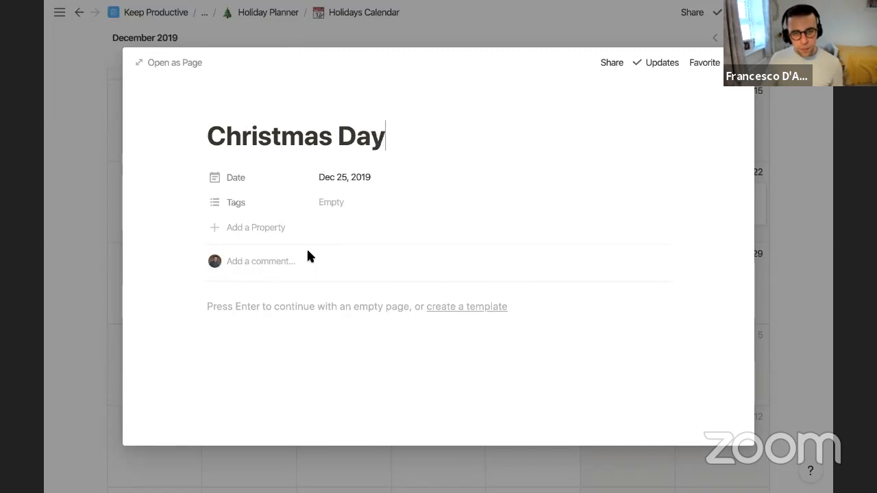
left_click(327, 203)
left_click(353, 262)
key("Escape")
Step: Give the Christmas Day item the Santa emoji as its icon and return to the calendar
left_click(227, 105)
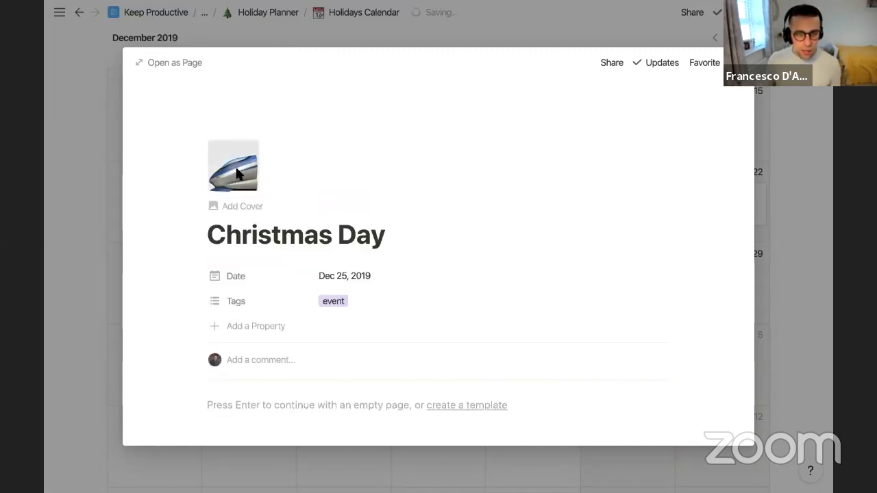
left_click(240, 175)
type("santa")
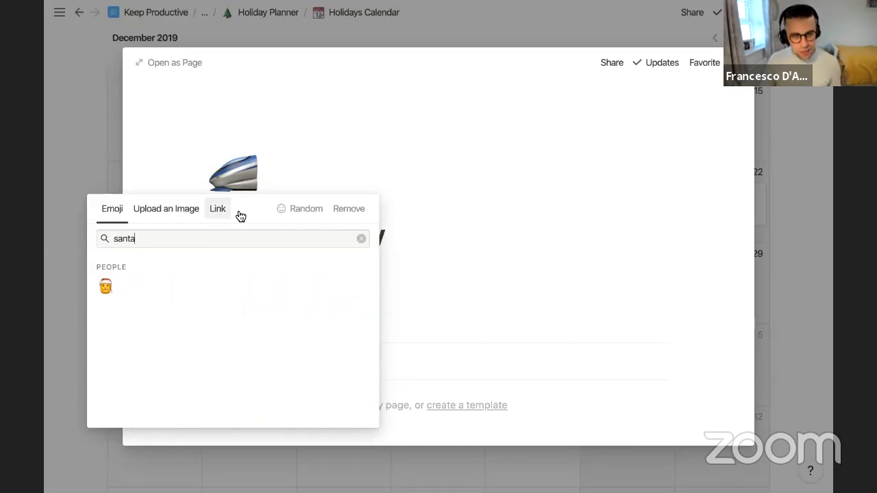
left_click(106, 286)
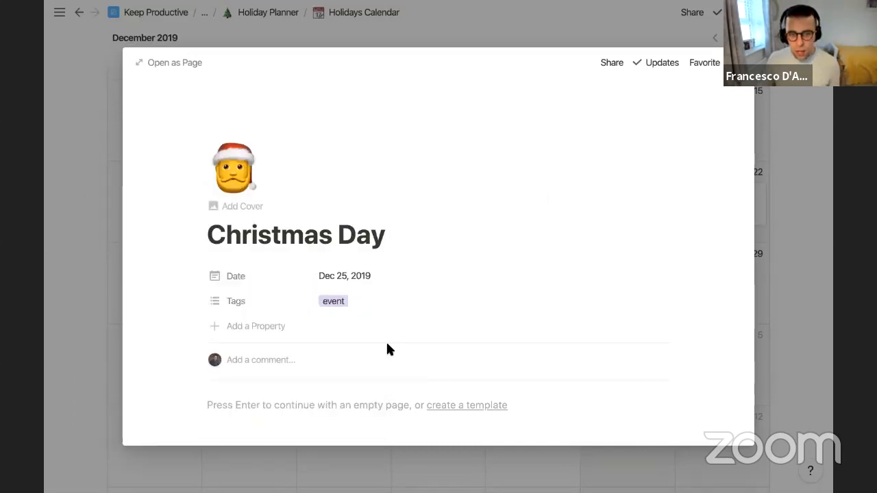
left_click(769, 202)
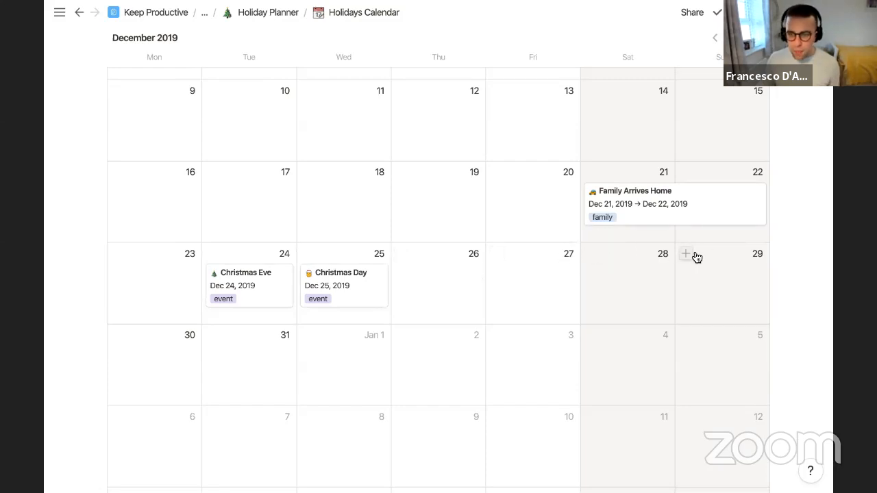
Step: Create a calendar item titled "Family Heading Home" on December 29, 2019
left_click(685, 254)
type("Famil H")
key("BackSpace")
key("BackSpace")
type("y Heading Home")
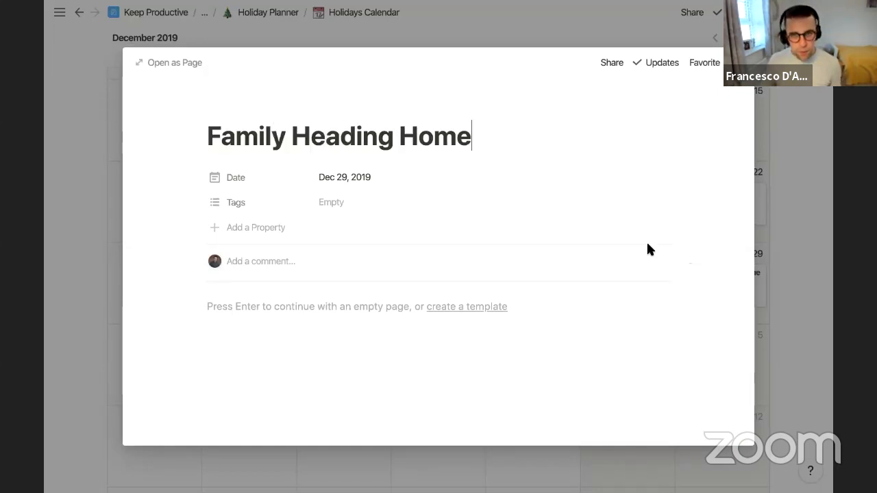
Step: Add a randomly assigned icon and the "family" tag to the Family Heading Home item, returning to the calendar
left_click(231, 111)
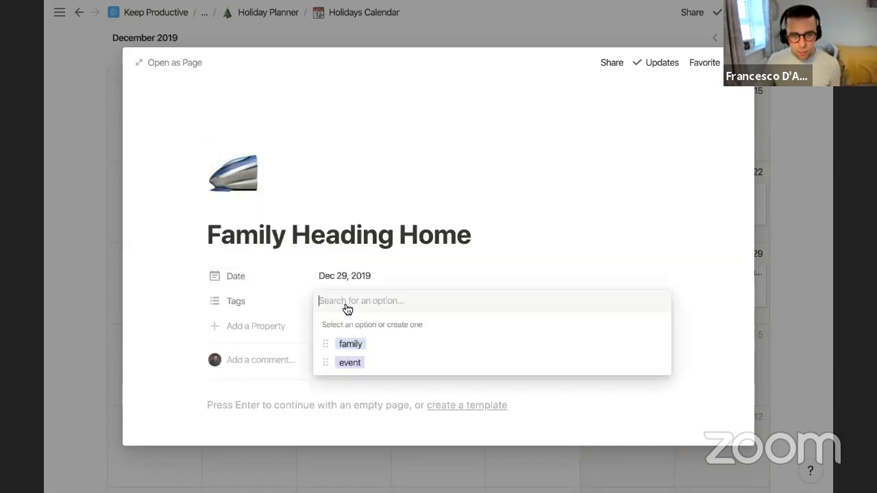
left_click(352, 346)
left_click(81, 216)
left_click(81, 215)
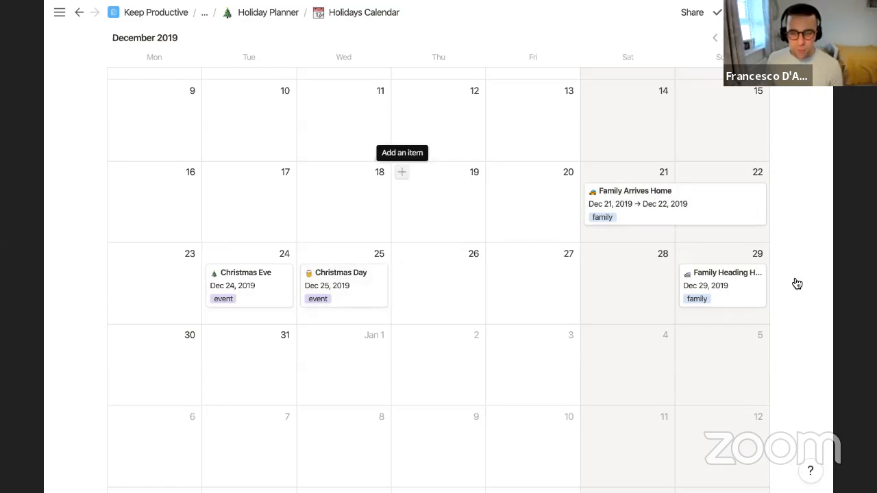
Step: Create a calendar item titled "Trip to Town for Presents" on December 14, 2019
scroll(796, 282, "up", 3)
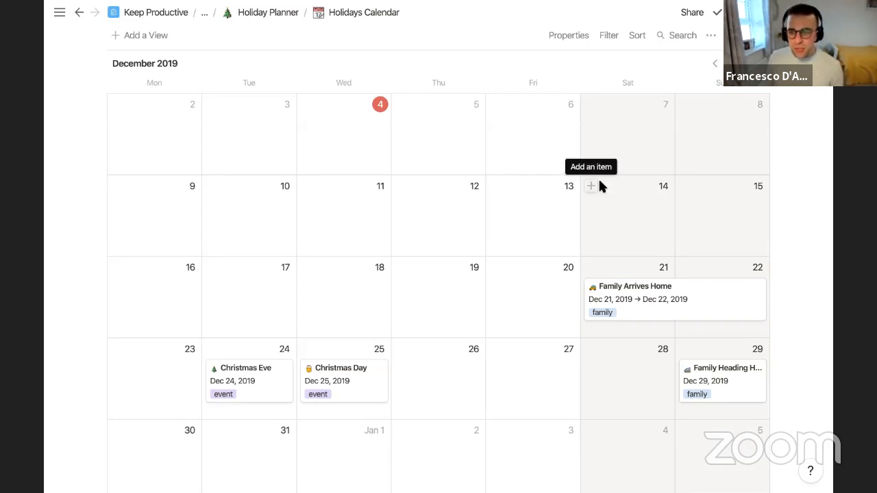
left_click(592, 187)
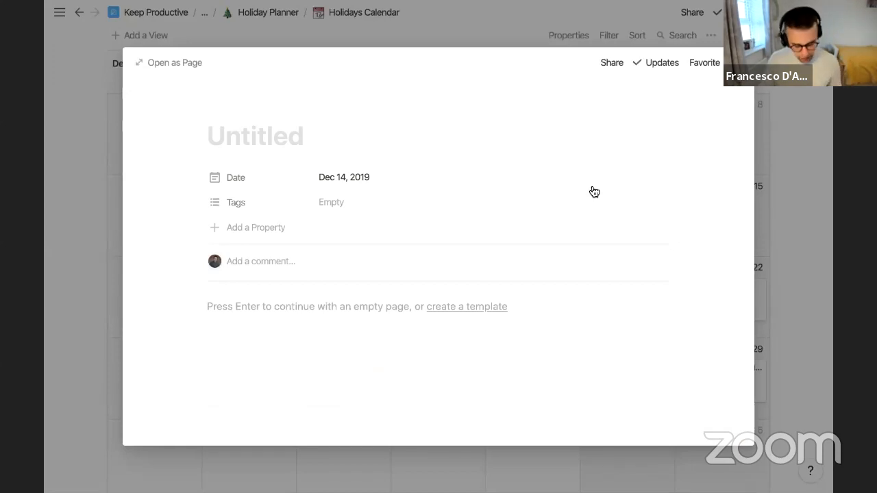
type("Trip to Tp")
key("BackSpace")
type("own for Presen")
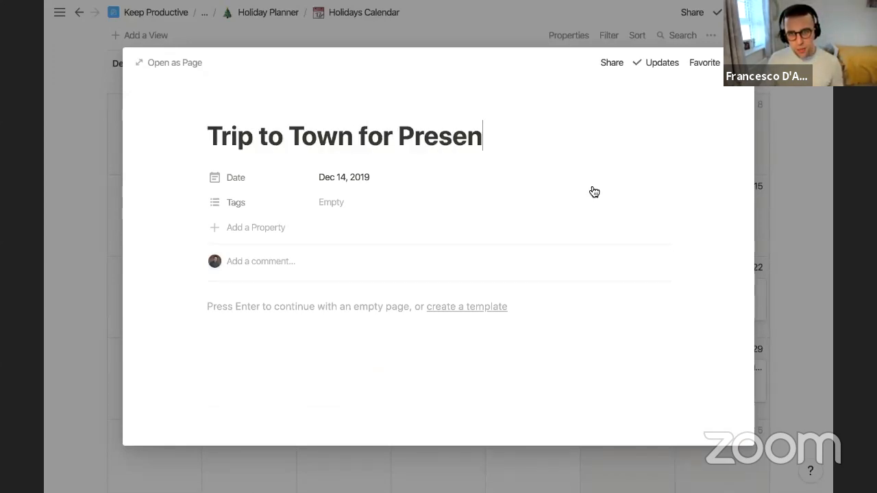
type("tys")
key("BackSpace")
key("BackSpace")
type("s")
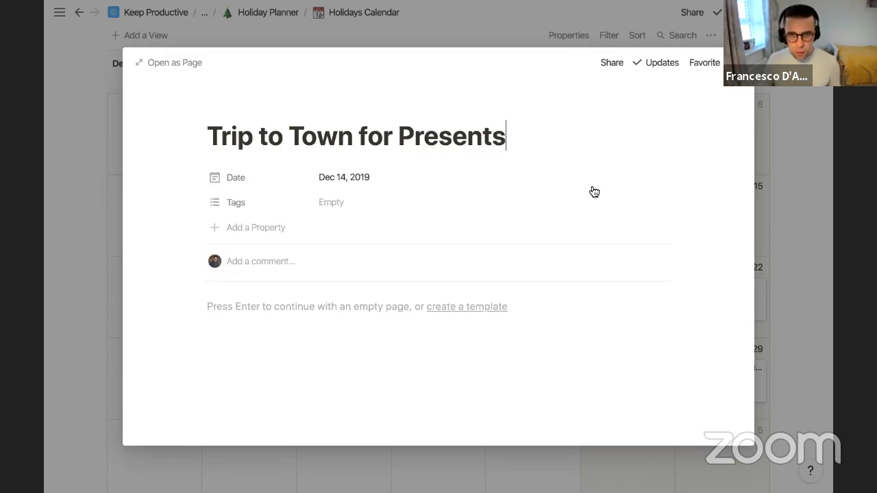
Step: Create the tag "presents" for the Trip to Town for Presents item and colour it yellow
left_click(340, 204)
type("presents")
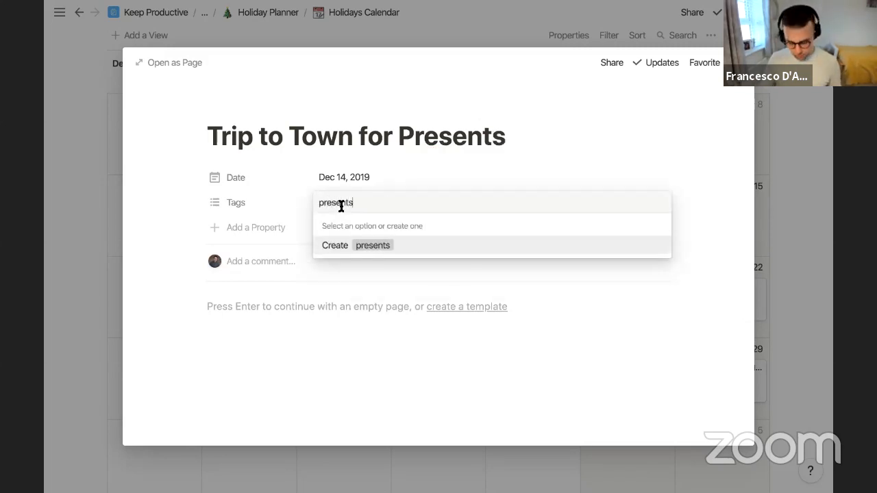
key("Return")
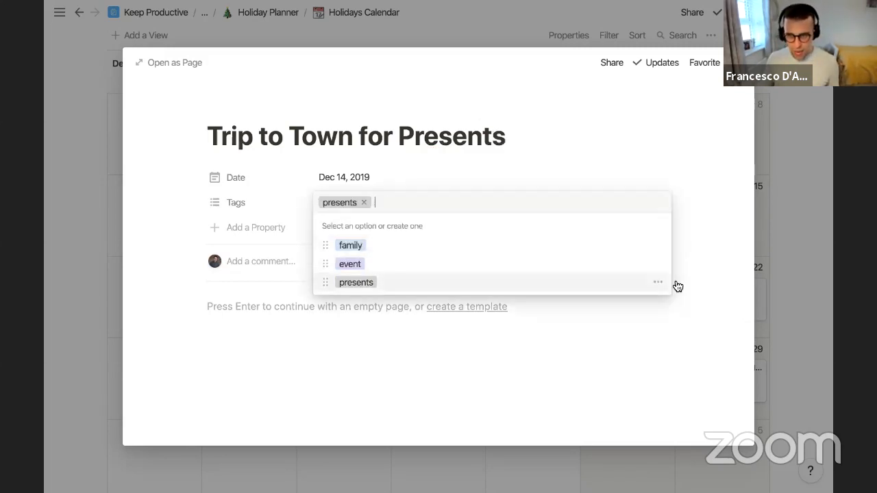
left_click(660, 282)
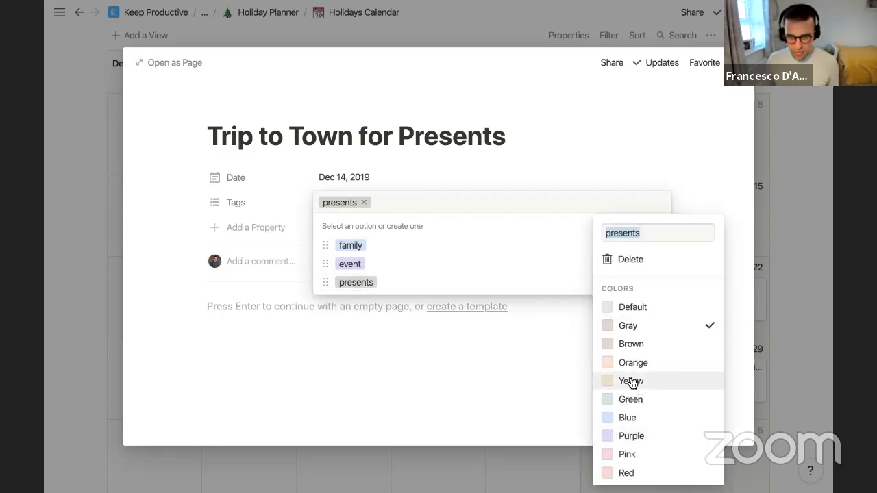
left_click(636, 381)
left_click(539, 298)
Step: Put a gift emoji in front of the "presents" tag name and return to the calendar
left_click(659, 283)
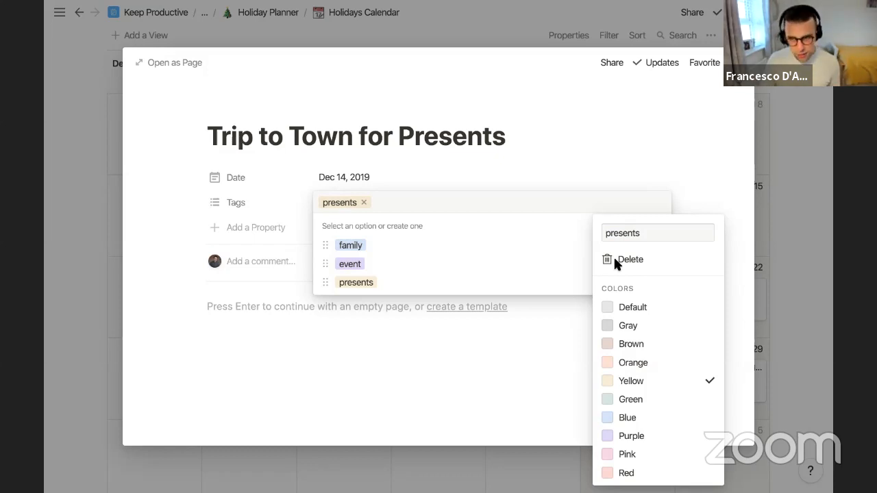
type("🎁")
left_click(462, 193)
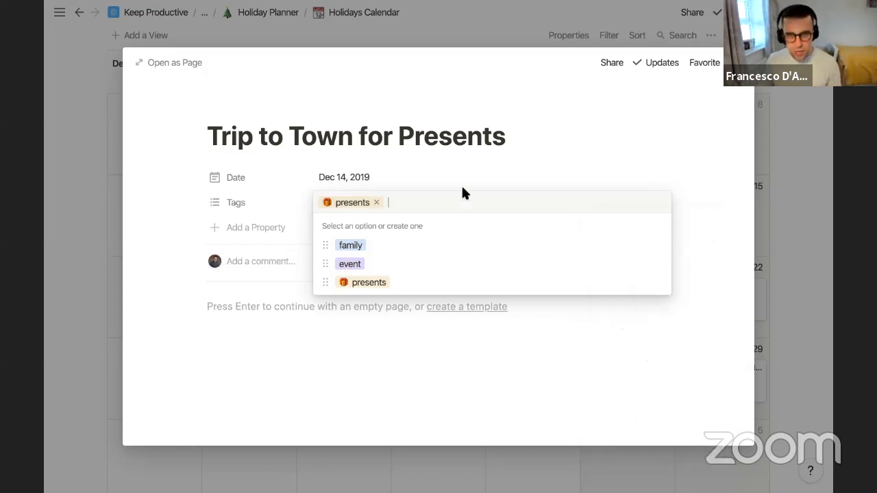
left_click(450, 180)
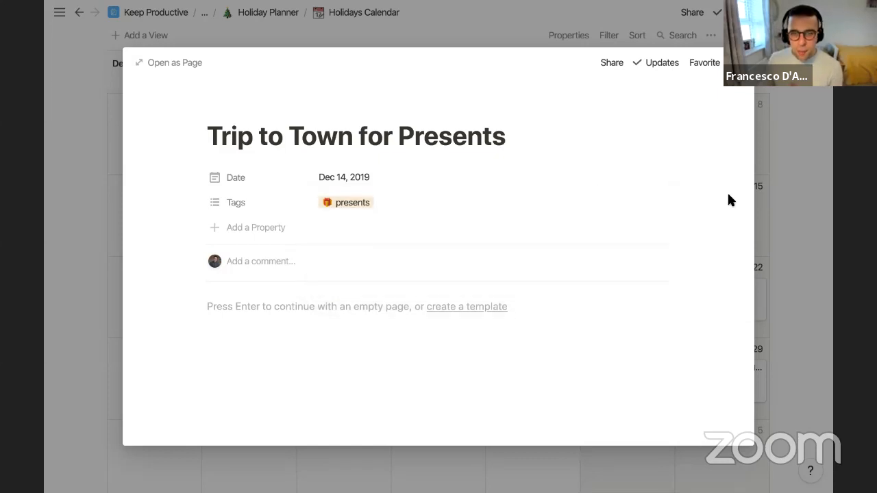
left_click(806, 197)
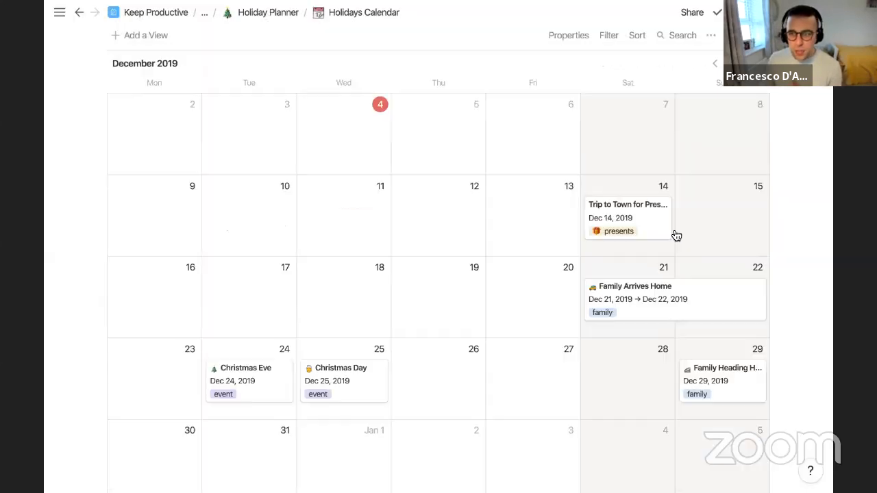
Step: Put a family emoji in front of the "family" tag name from the Family Arrives Home item
left_click(651, 298)
left_click(664, 306)
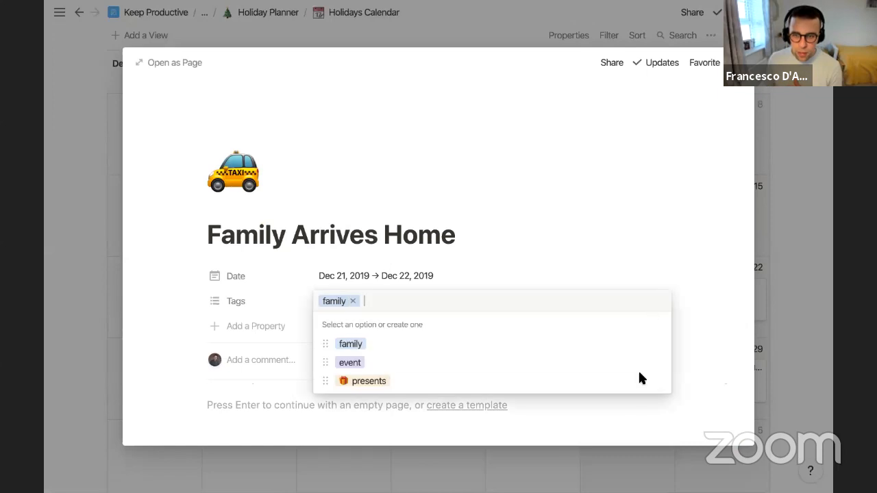
left_click(659, 344)
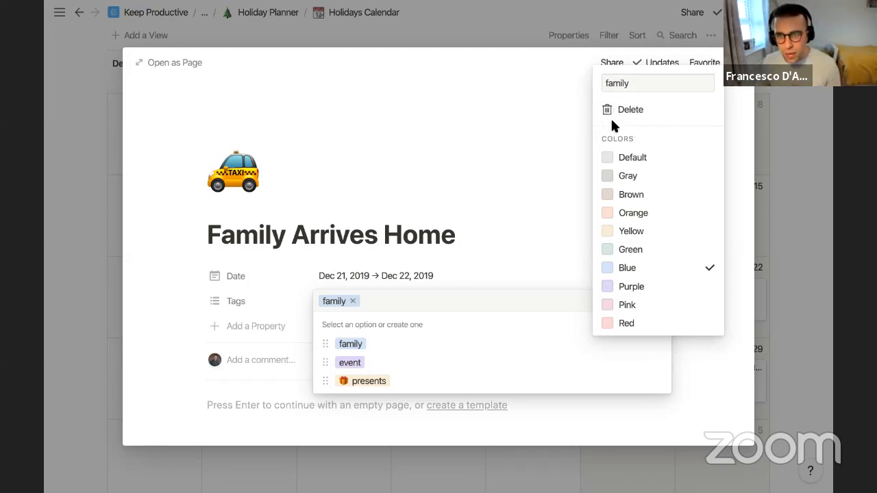
type("🎁")
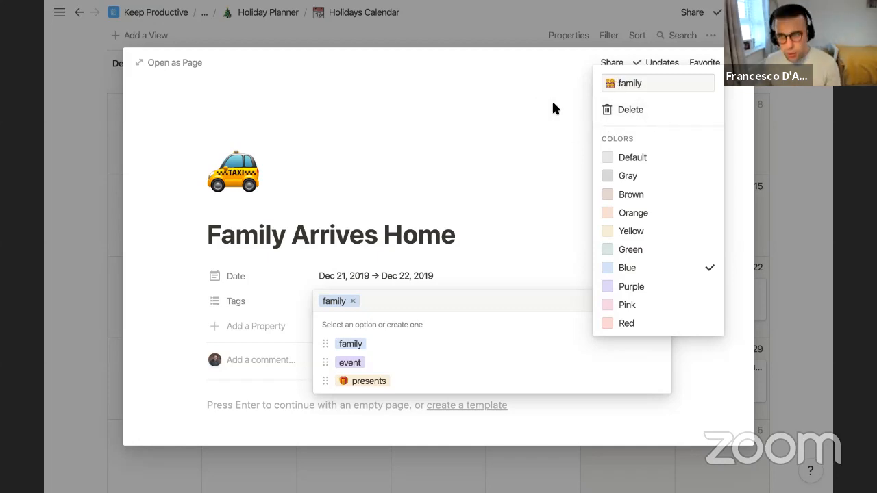
left_click(497, 118)
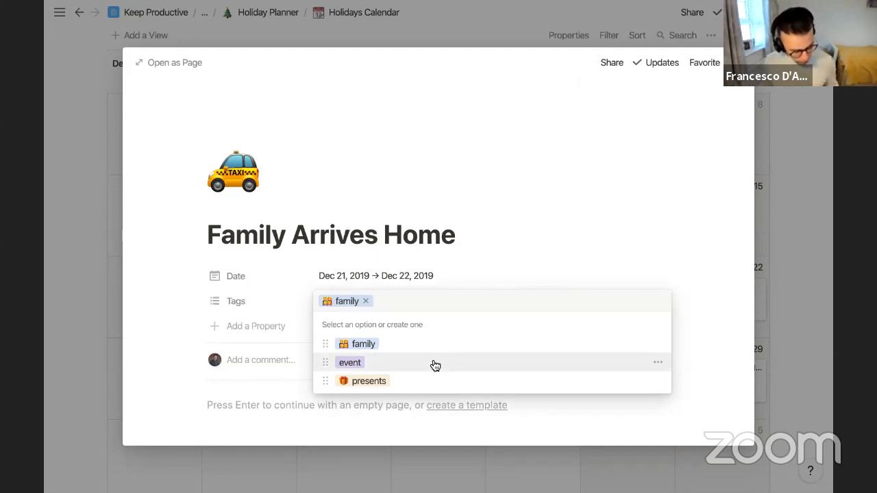
Step: Put a red ticket emoji in front of the "event" tag name and close the tag list
left_click(658, 363)
key("Left")
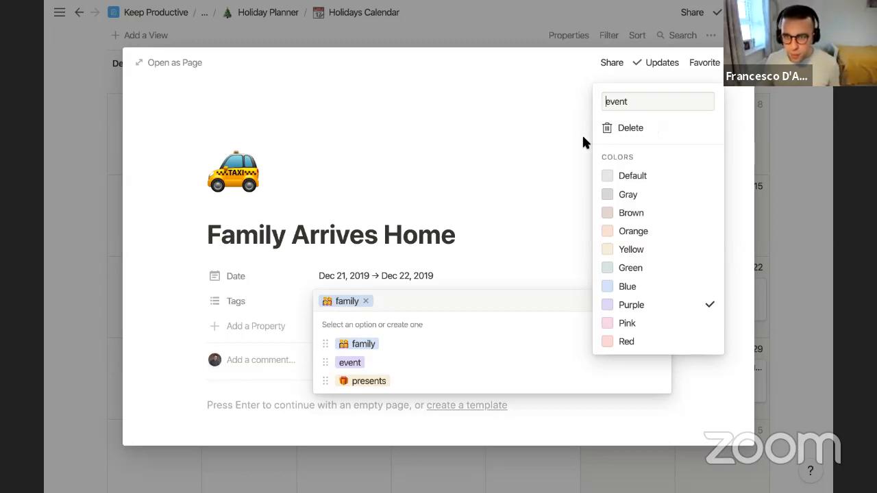
key("ctrl+v")
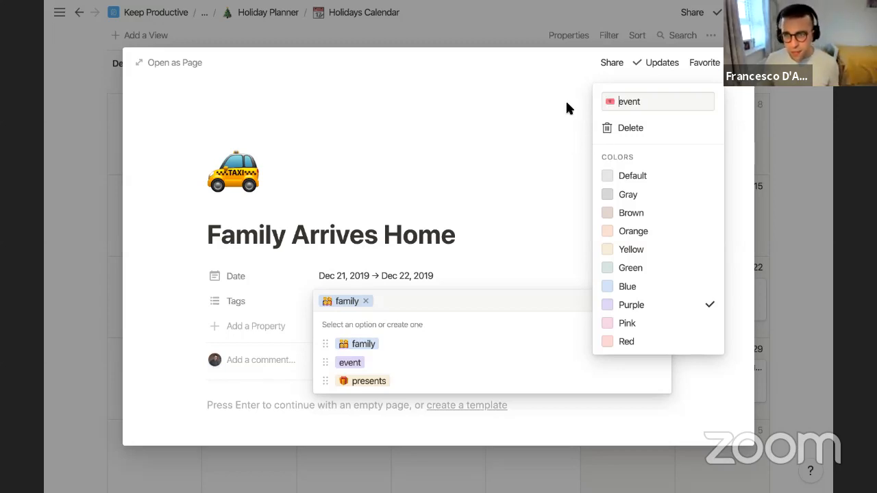
key("Return")
left_click(621, 228)
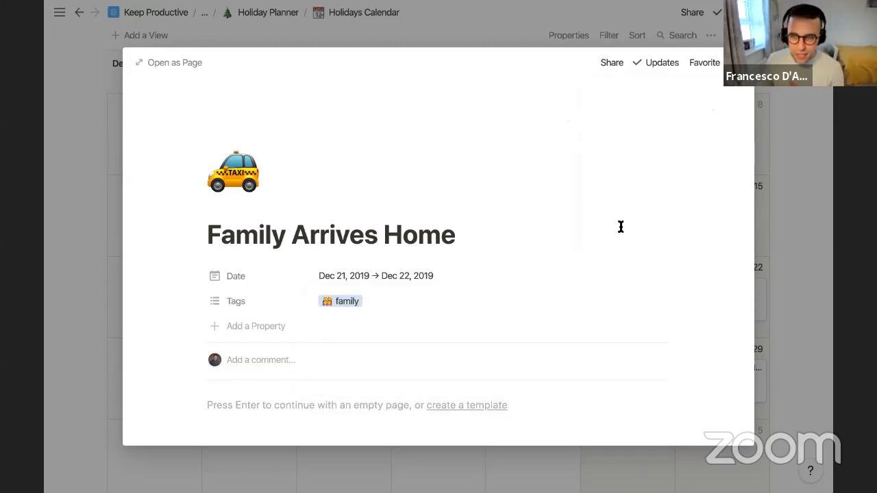
Step: Duplicate the Trip to Town for Presents item on the calendar and move the copy to December 7, 2019
left_click(793, 226)
scroll(574, 266, "down", 1)
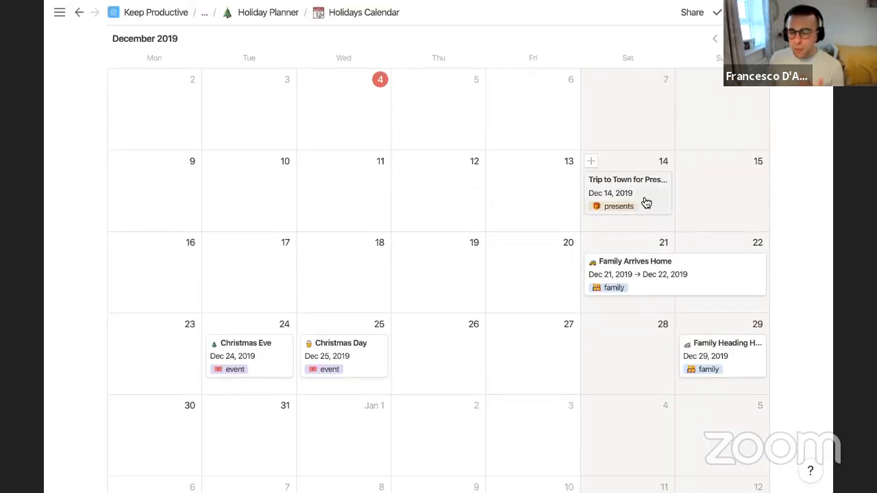
scroll(594, 203, "up", 3)
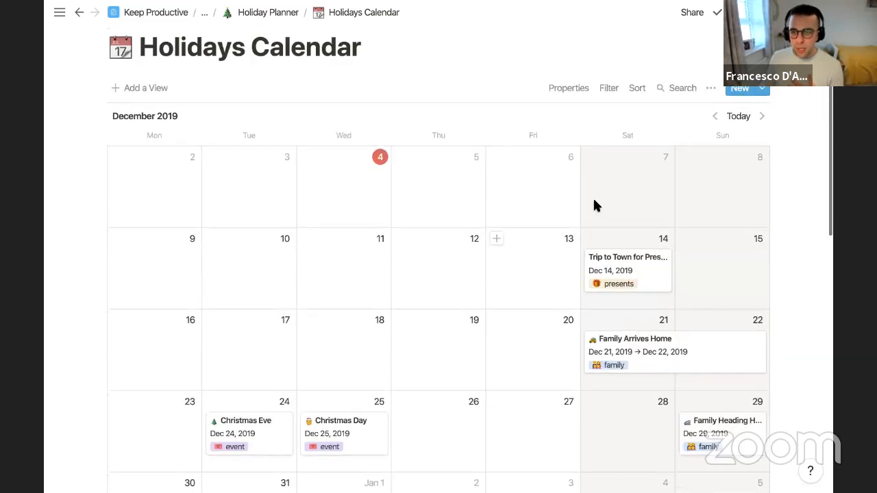
scroll(594, 205, "down", 3)
scroll(586, 204, "up", 1)
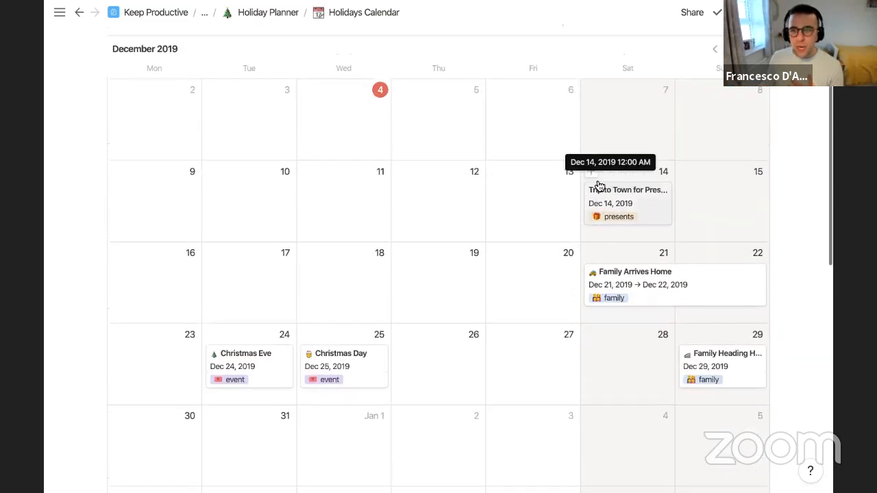
right_click(637, 206)
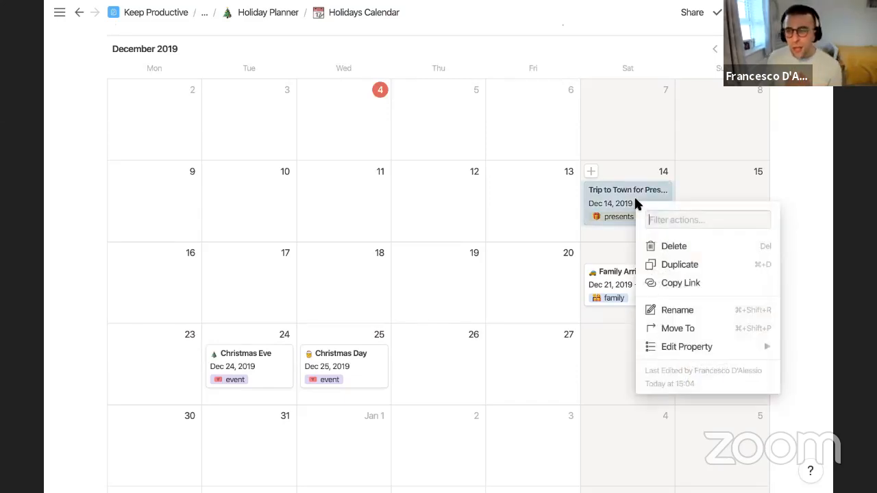
left_click(697, 266)
left_click_drag(642, 178, 642, 127)
Step: Rename the December 7 copy "Trip to Town for Presents (1)" and return to the calendar
left_click(642, 127)
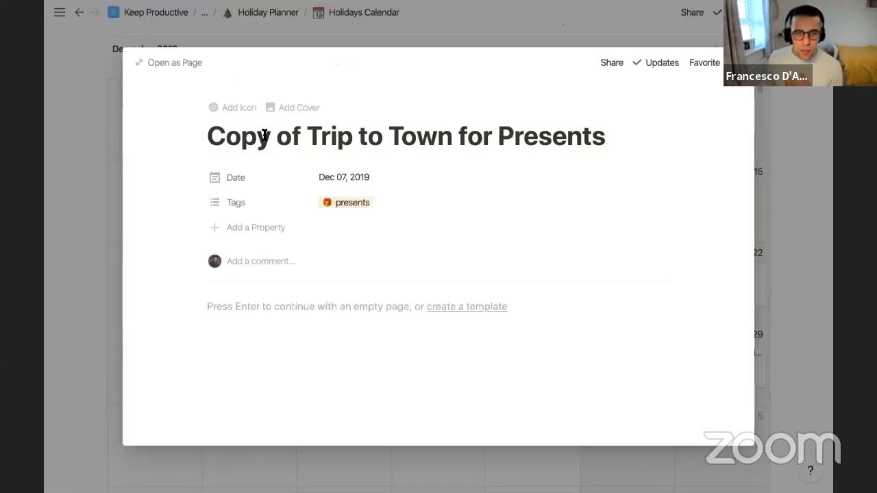
left_click(304, 136)
left_click(219, 131, "shift")
key("BackSpace")
key("BackSpace")
left_click(539, 124)
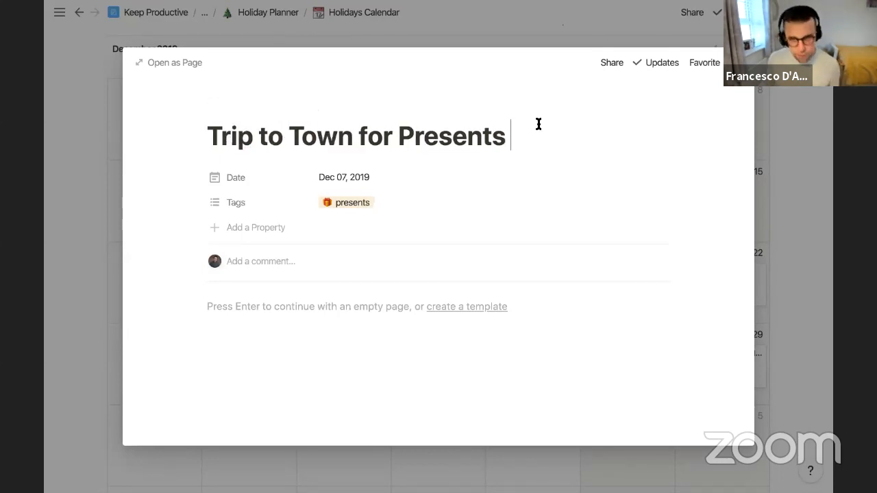
type("(1)")
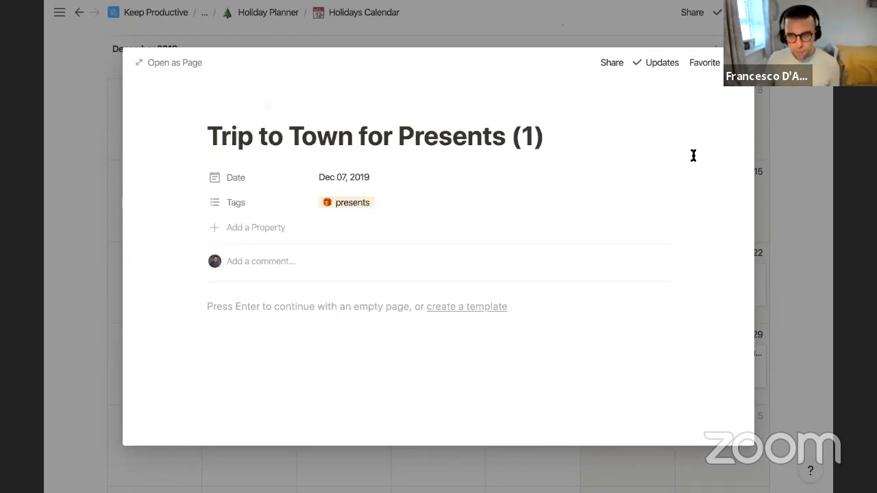
left_click(808, 182)
Step: Rename the December 14 trip "Trip to Town for Presents (2)" and go back to the Holiday Planner page
left_click(629, 195)
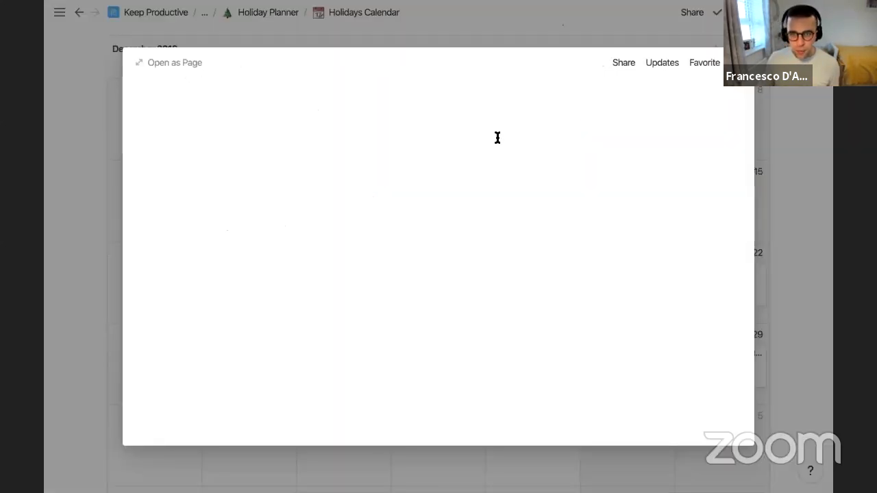
left_click(499, 137)
type("(2)")
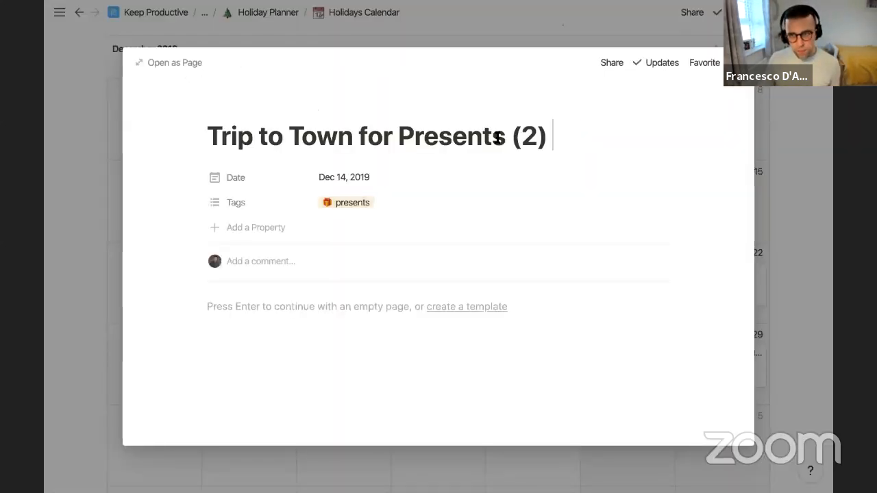
left_click(805, 198)
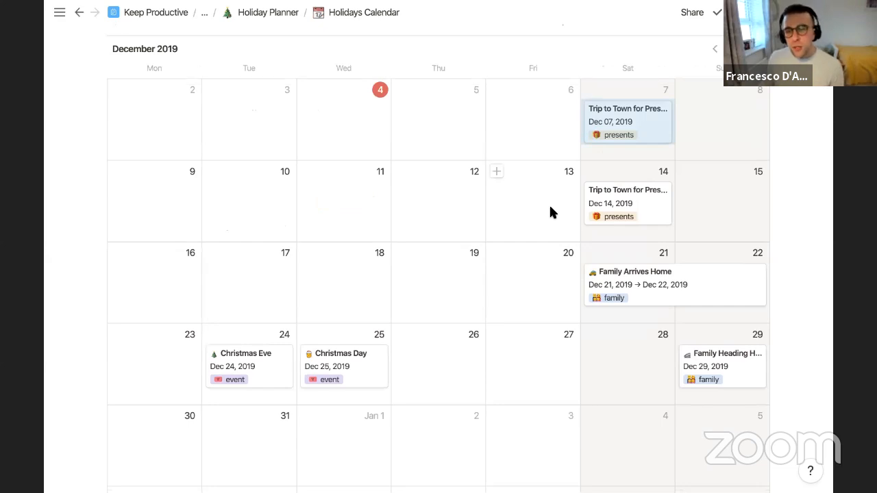
scroll(424, 198, "up", 1)
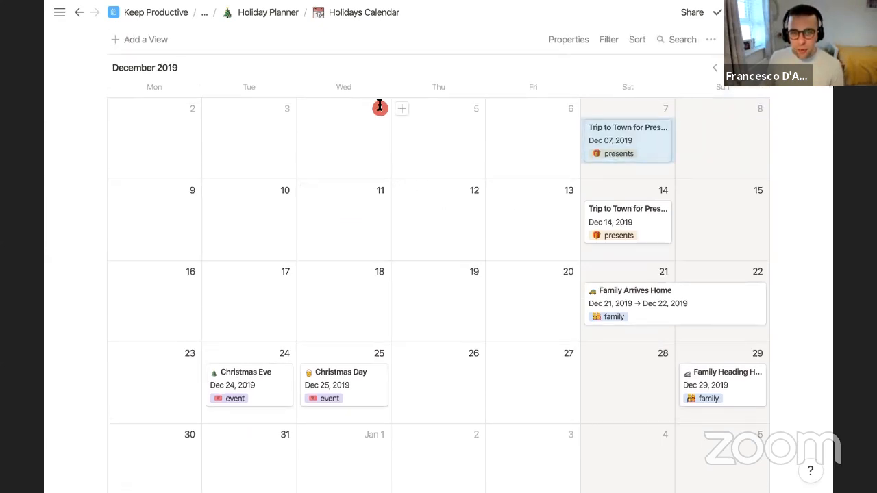
left_click(286, 20)
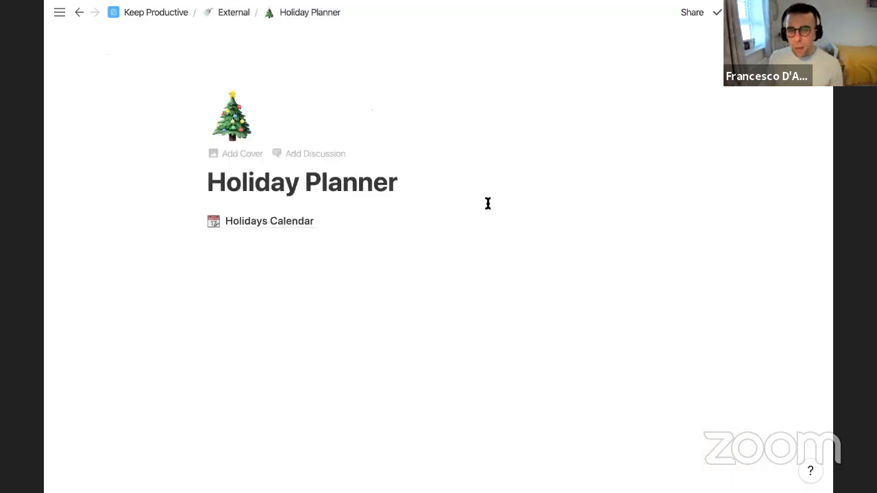
left_click(316, 244)
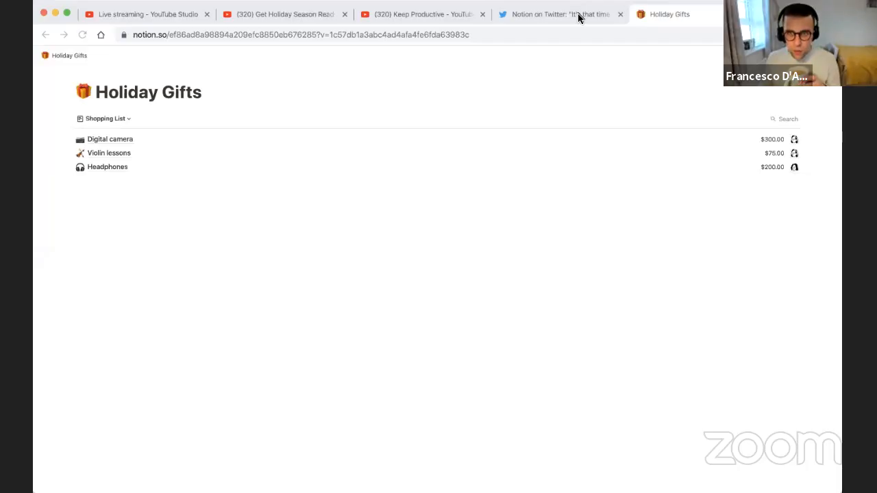
Step: View Notion's holiday shopping template tweet in the browser, then return to the Holiday Gifts template and enlarge the page
left_click(579, 15)
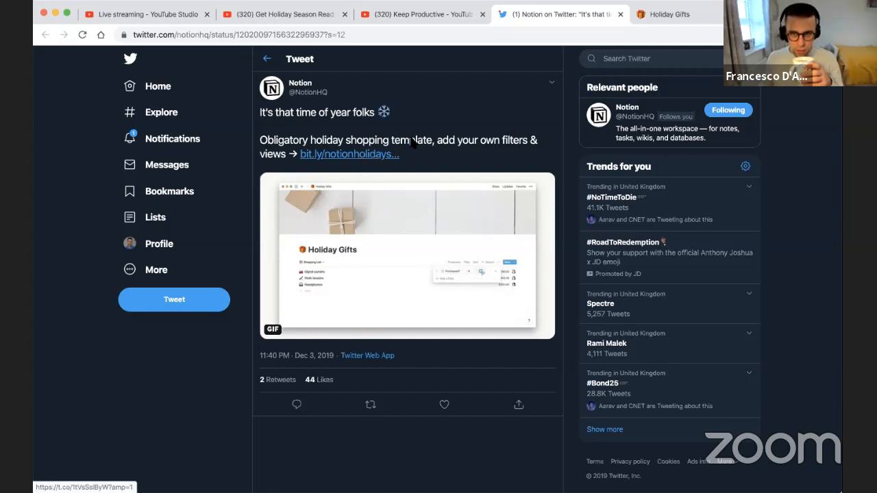
left_click(651, 12)
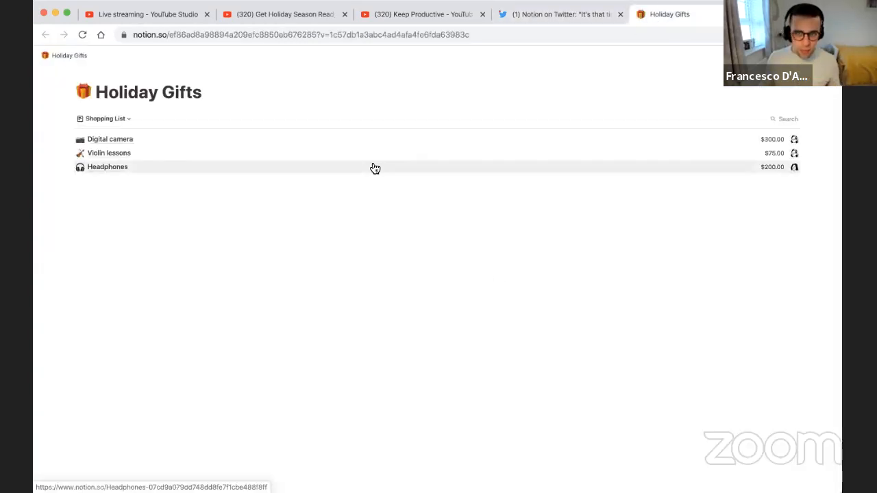
key("super+0")
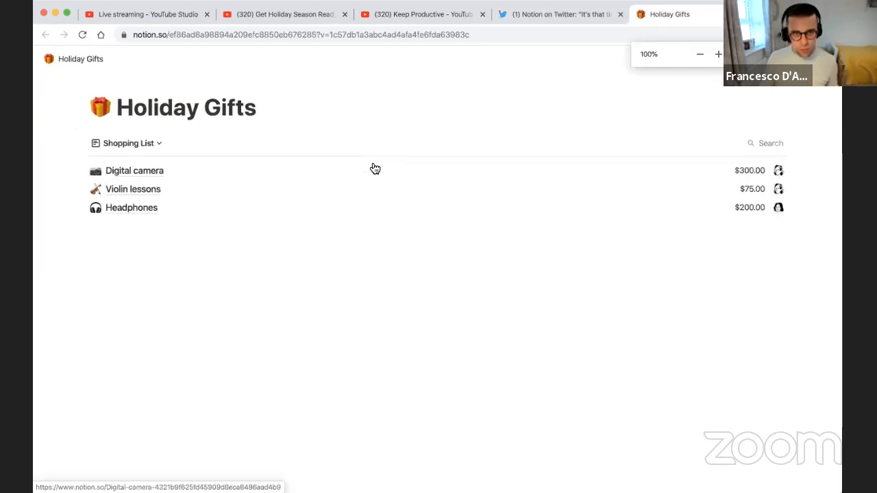
key("super+equal")
key("super+equal")
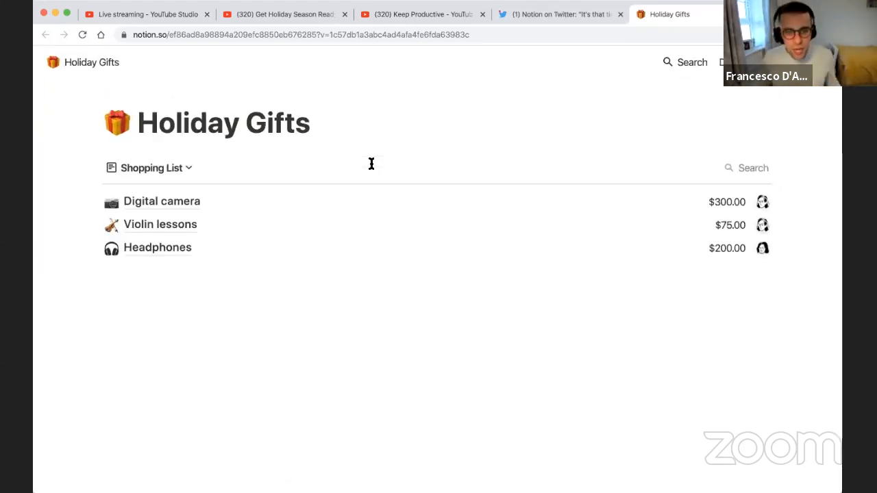
Step: Show the template's Wish List by Person view and look through the gift cards on the board
left_click(174, 168)
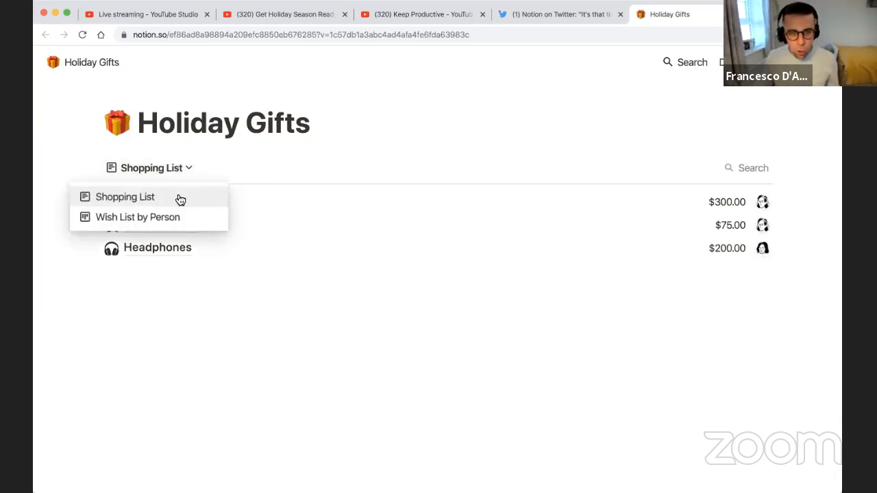
left_click(290, 196)
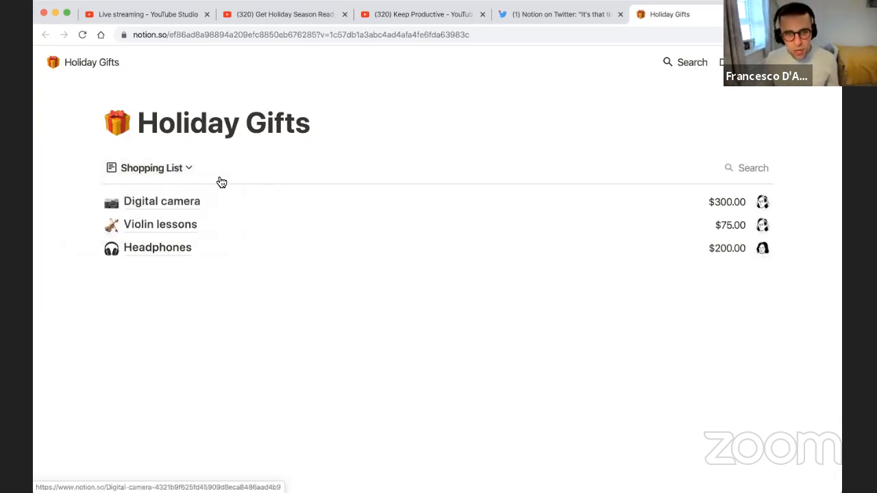
left_click(178, 173)
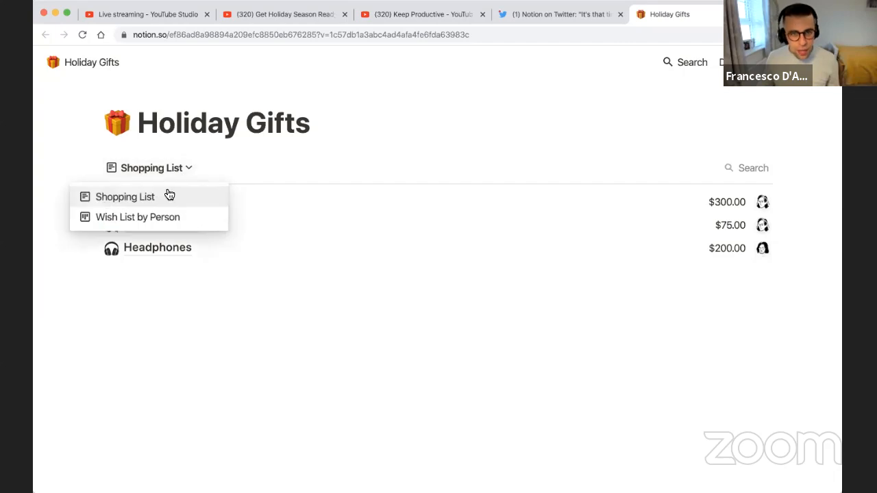
left_click(177, 218)
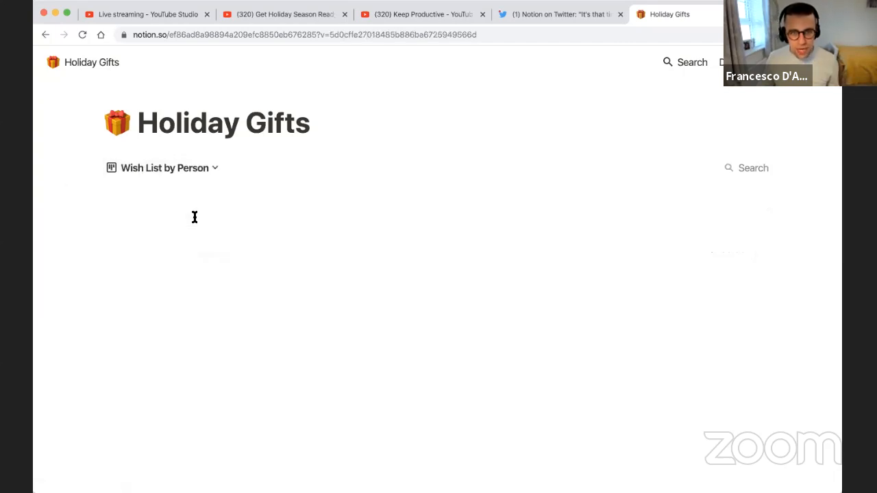
scroll(395, 305, "down", 1)
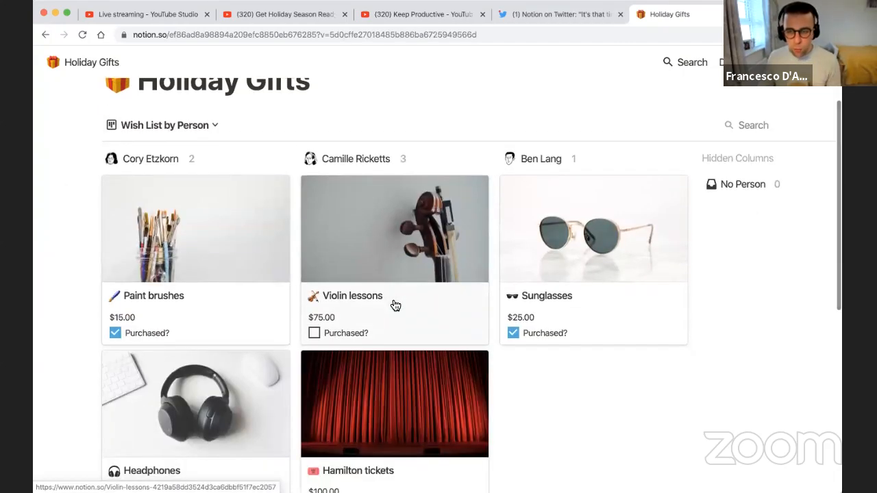
mouse_move(224, 237)
left_mouse_down()
mouse_move(426, 224)
mouse_move(248, 203)
left_mouse_up()
scroll(396, 201, "up", 1)
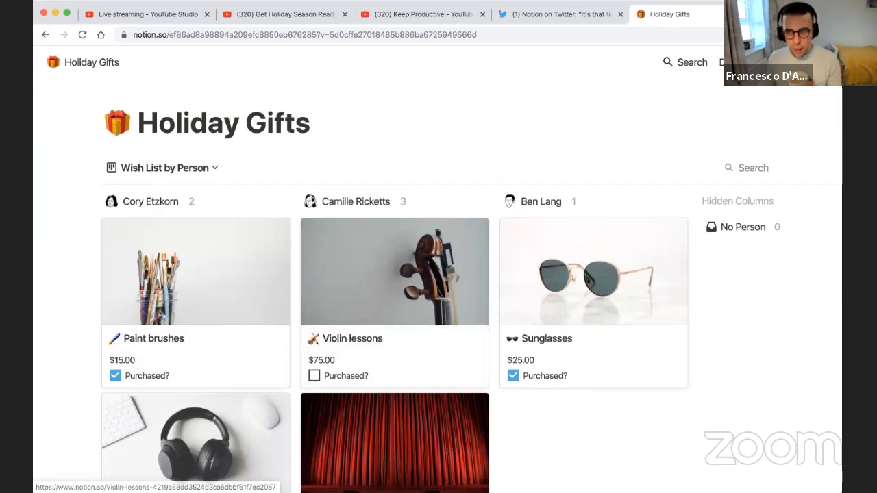
Step: Duplicate the Holiday Gifts template into the personal workspace
left_click(737, 62)
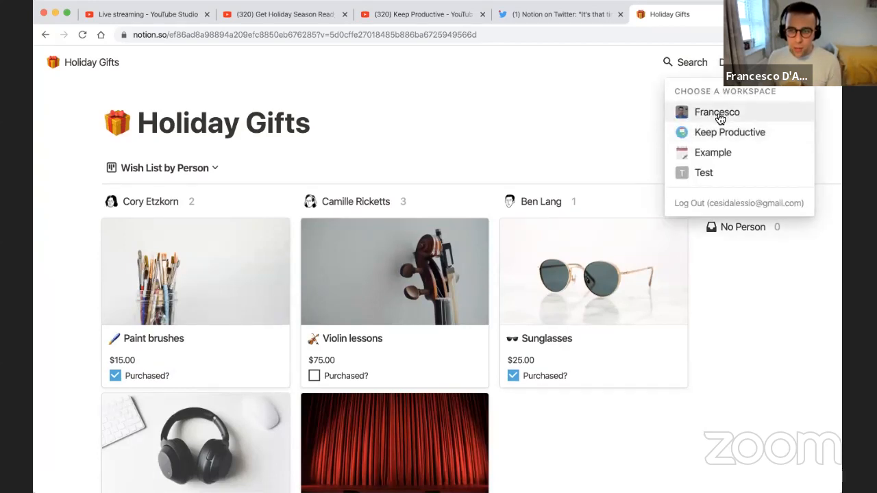
left_click(719, 117)
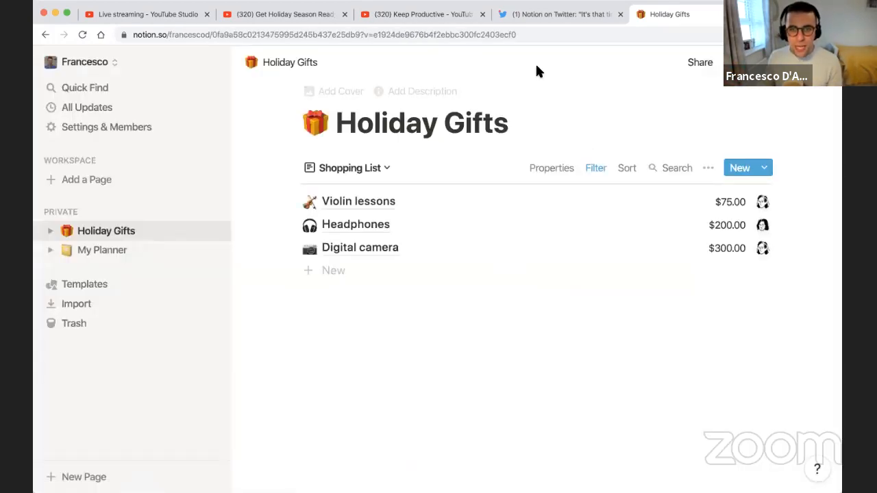
left_click(553, 15)
left_click(675, 15)
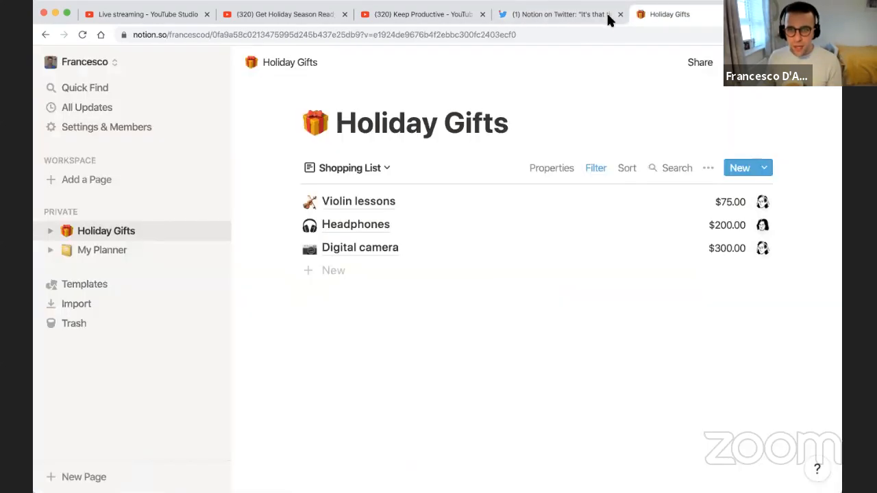
Step: Go back to the public Holiday Gifts template and duplicate it into the Keep Productive workspace
left_click(46, 34)
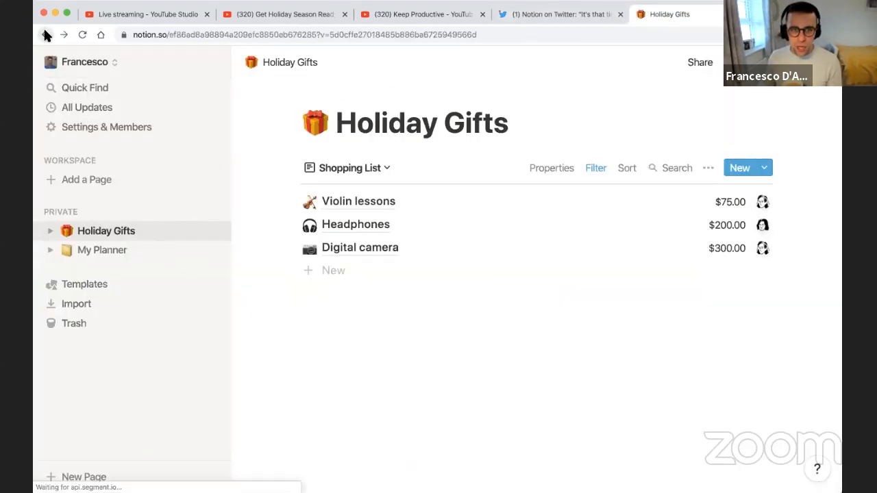
left_click(721, 62)
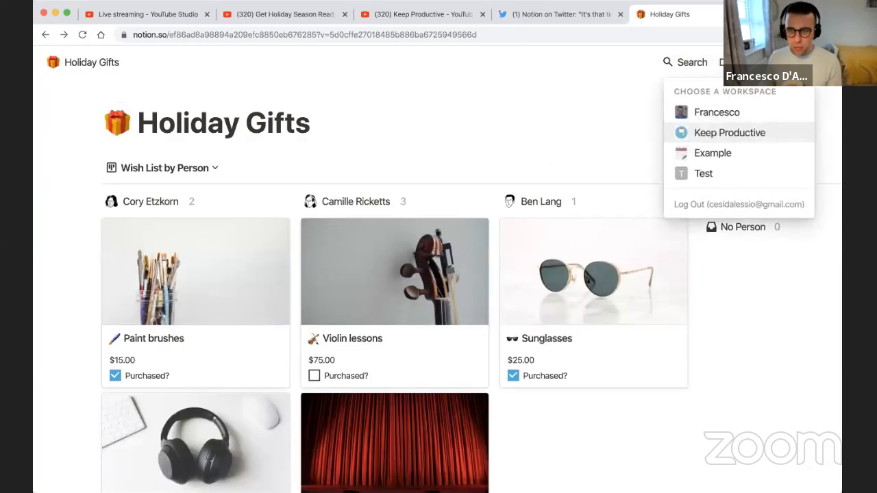
left_click(718, 134)
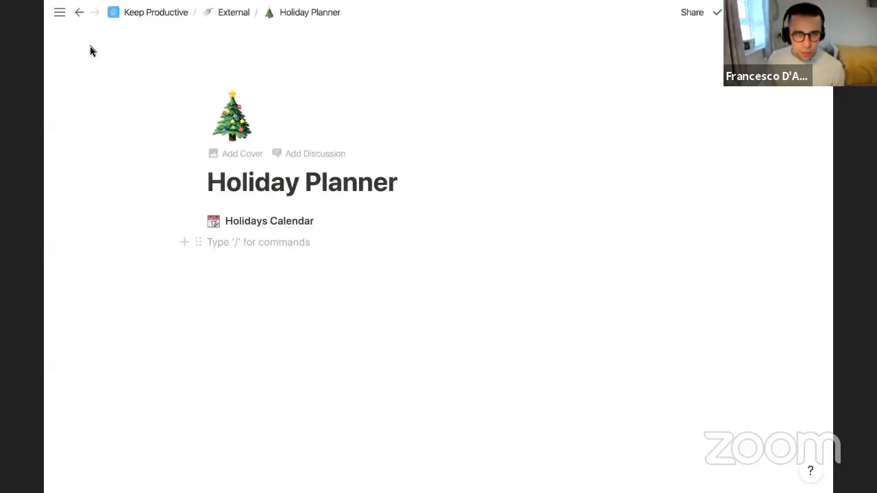
Step: Move the Holiday Gifts page from the private pages into Holiday Planner, below Holidays Calendar, and hide the sidebar
left_click(59, 12)
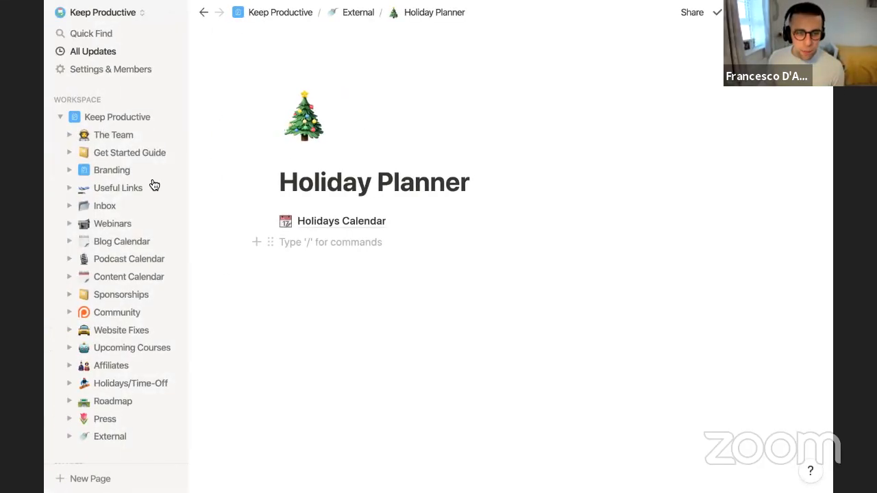
scroll(142, 267, "down", 3)
scroll(144, 266, "down", 3)
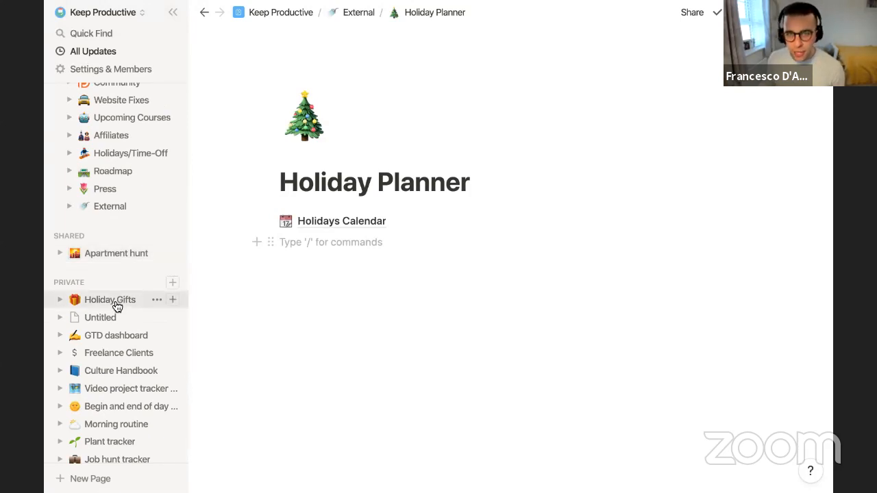
left_click_drag(121, 308, 300, 245)
scroll(137, 103, "up", 4)
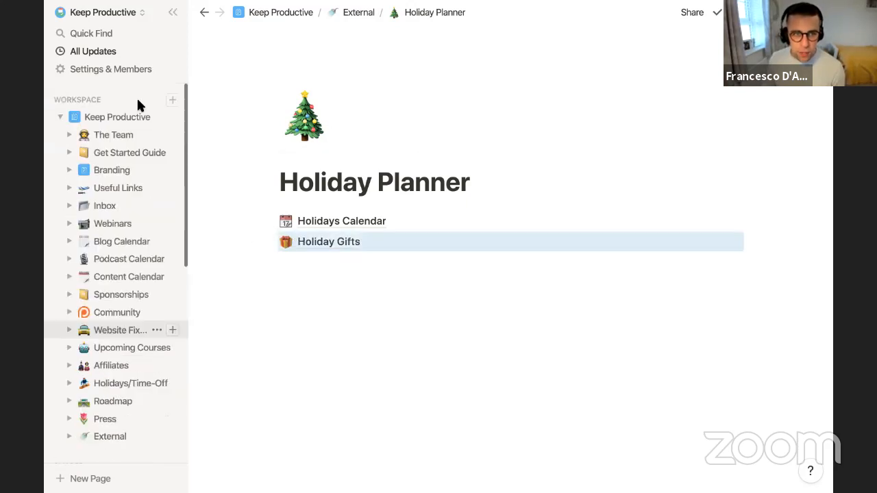
left_click(173, 13)
Step: Open the Holiday Gifts database from the Holiday Planner page
left_click(280, 296)
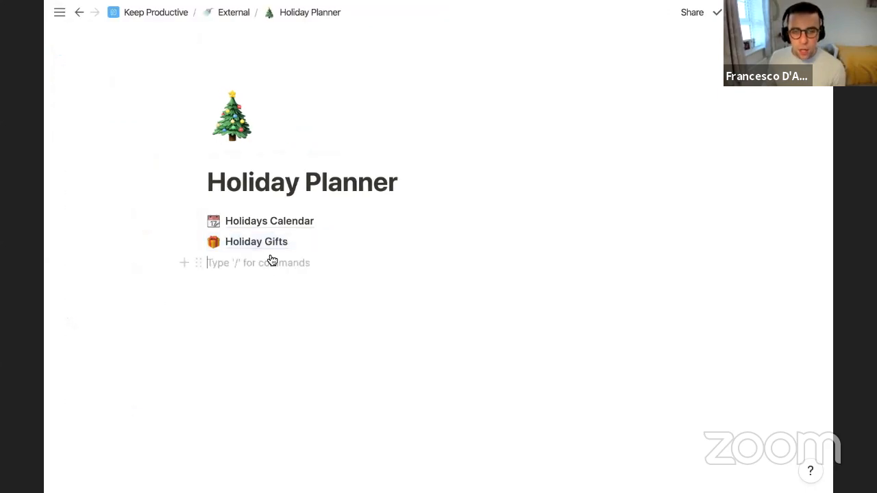
left_click(270, 244)
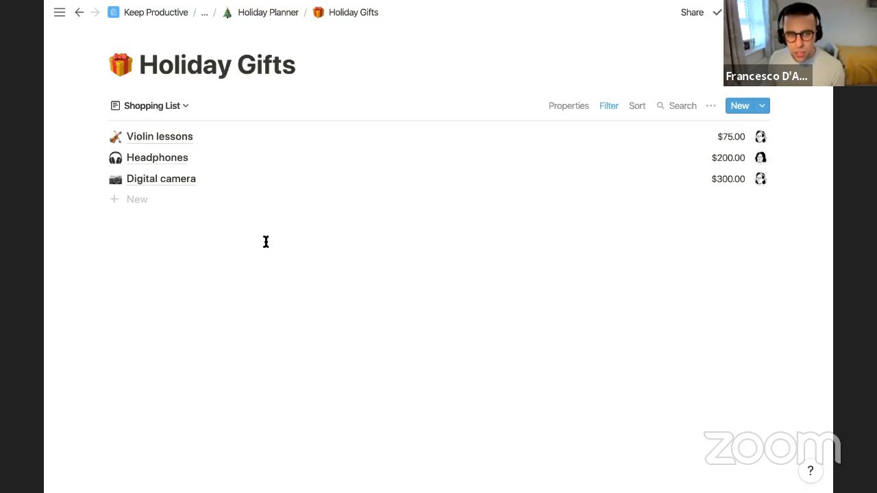
left_click(253, 209)
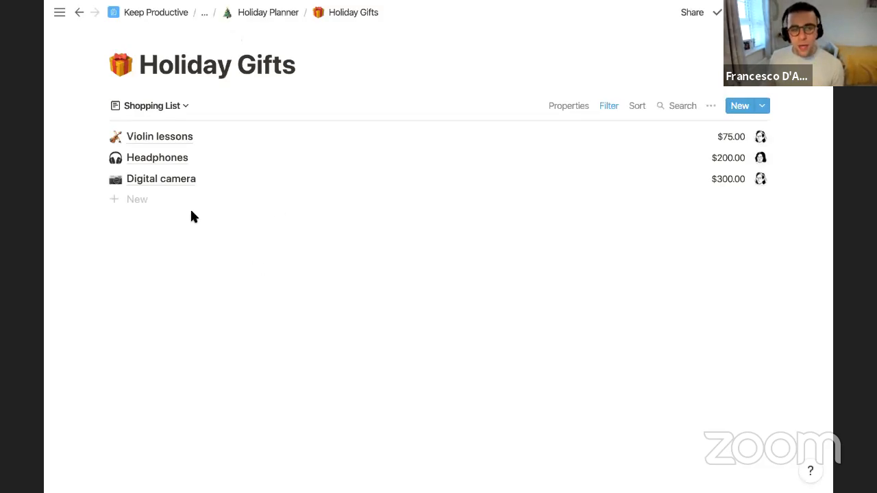
Step: Delete all the sample gifts from the Shopping List view and the Wish List by Person view
left_click_drag(230, 241, 189, 143)
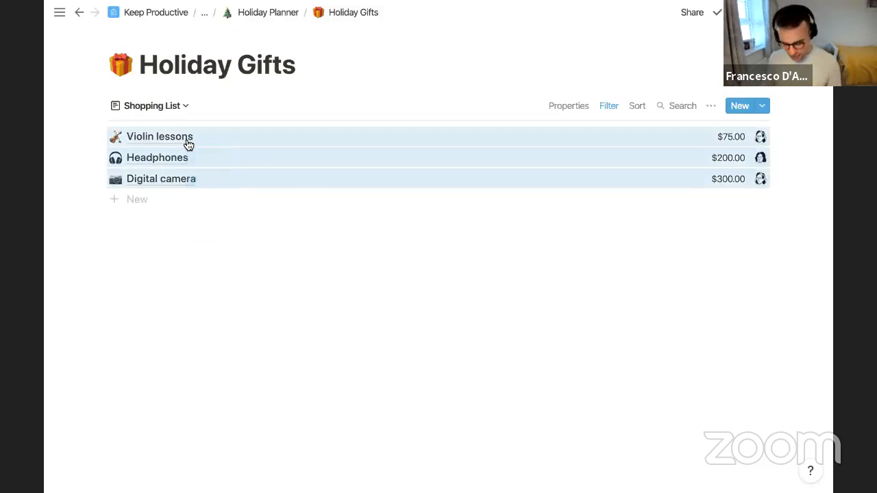
key("Delete")
left_click(164, 111)
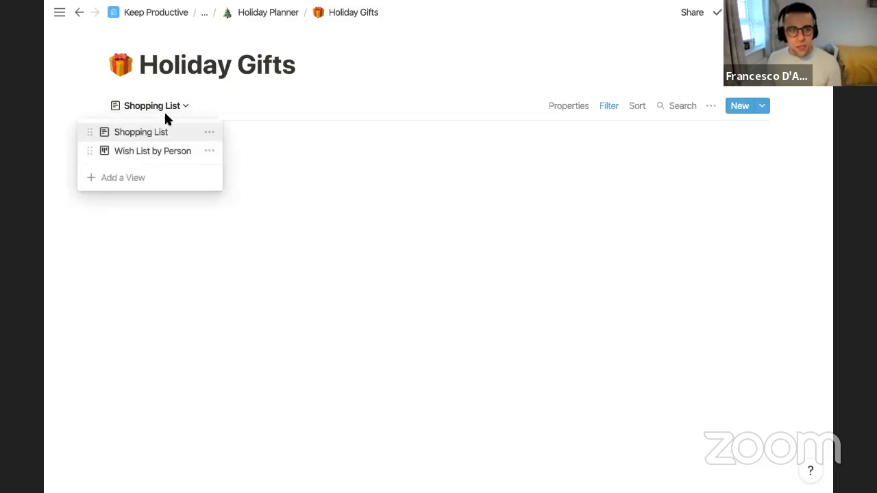
left_click(159, 152)
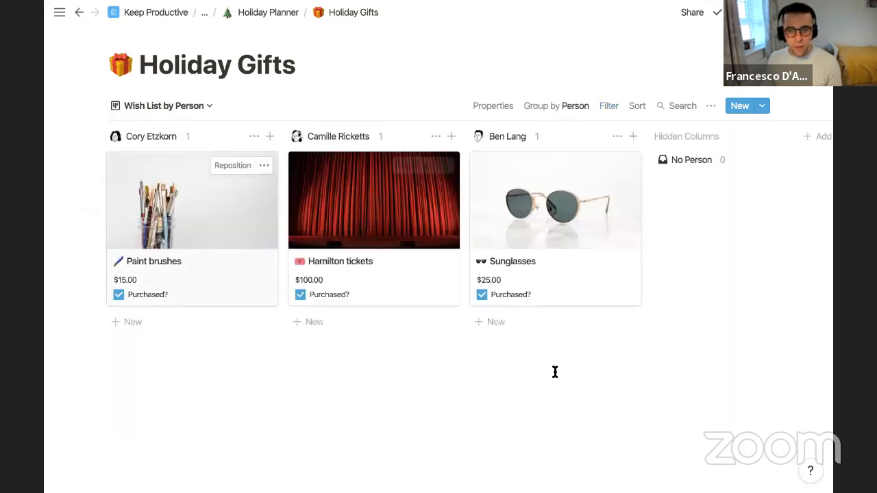
left_click_drag(253, 220, 237, 213)
key("Delete")
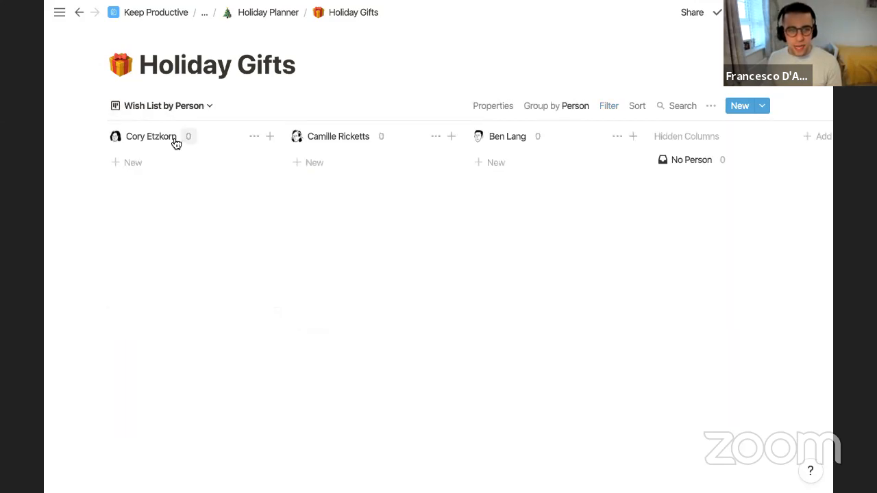
Step: Delete the three sample person groups from the Wish List by Person board
left_click(566, 107)
left_click(479, 201)
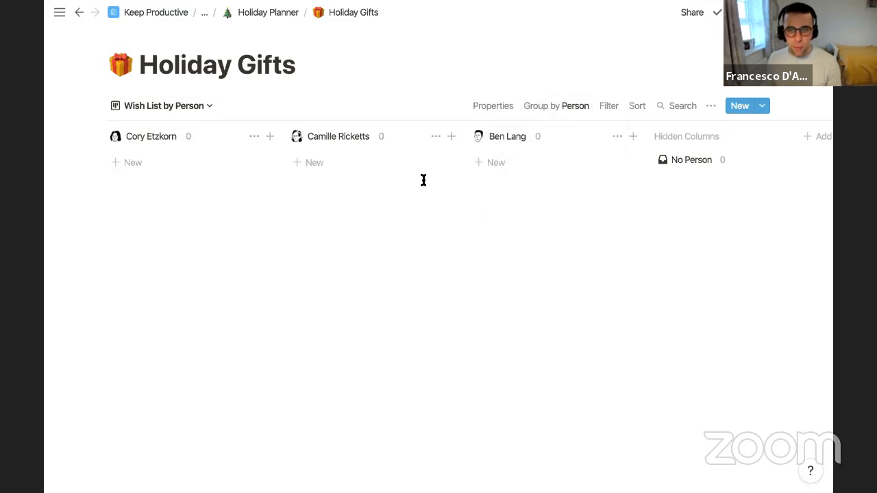
left_click(254, 136)
left_click(255, 176)
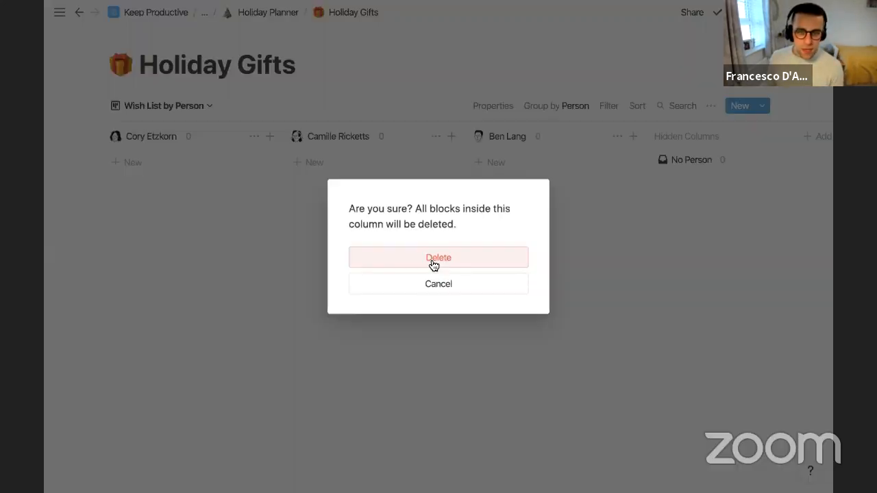
left_click(435, 261)
left_click(254, 137)
left_click(267, 177)
left_click(438, 261)
left_click(254, 137)
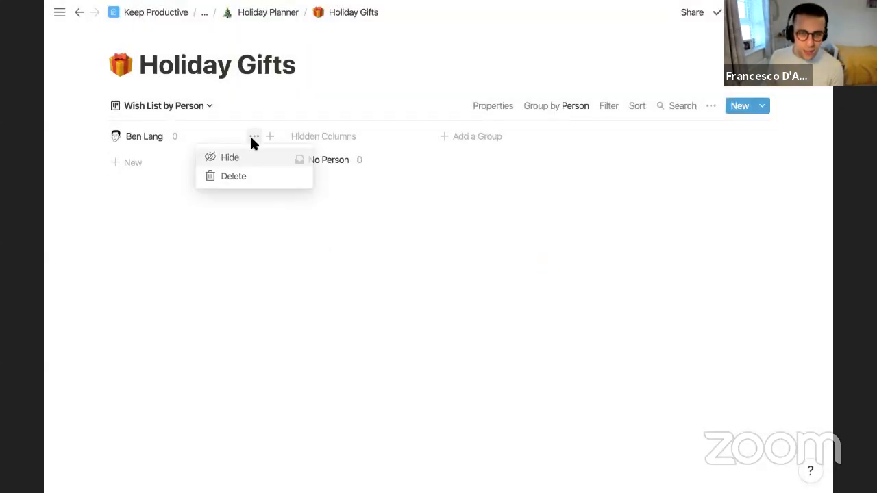
left_click(287, 180)
left_click(390, 257)
Step: Switch Holiday Gifts to the Shopping List view and check its filter settings
left_click(189, 111)
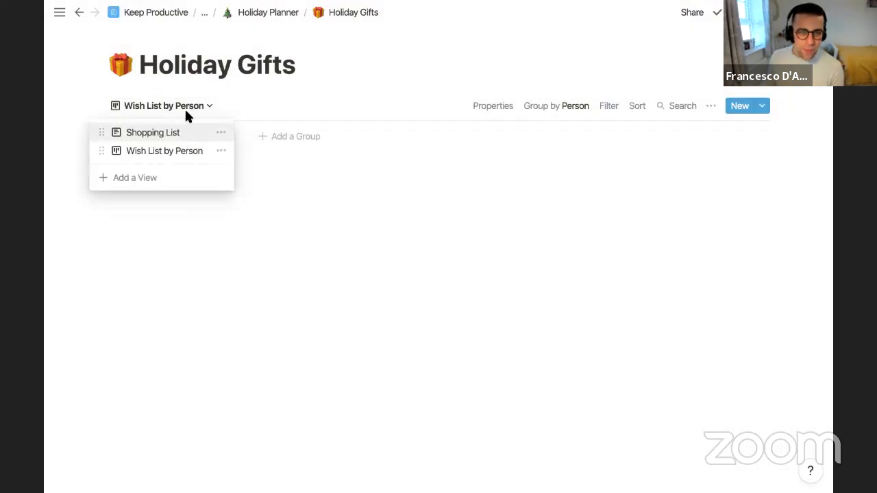
left_click(154, 133)
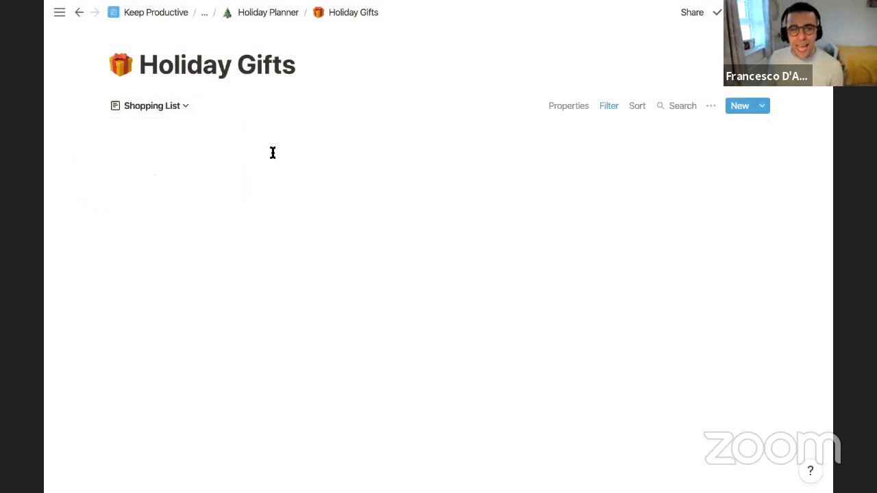
left_click(611, 107)
left_click(535, 95)
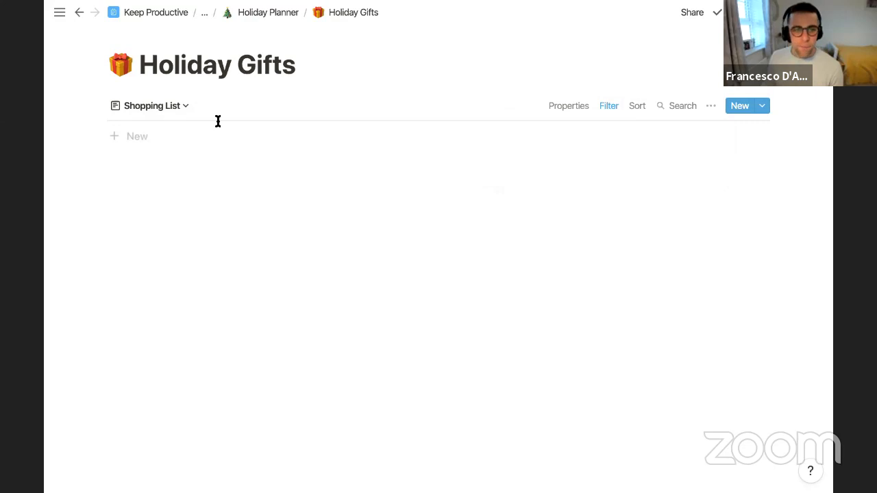
left_click(601, 108)
left_click(399, 111)
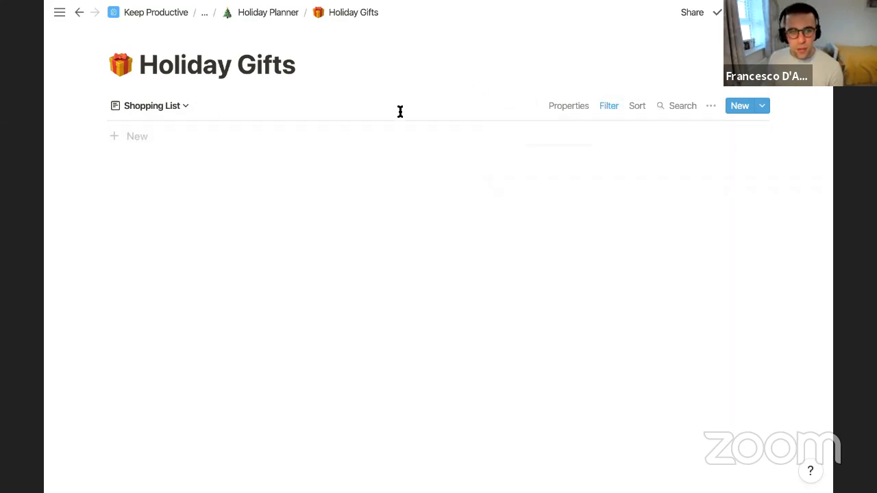
Step: Add a new gift to the Shopping List and title it "Tea Set from John Lewis"
left_click(143, 136)
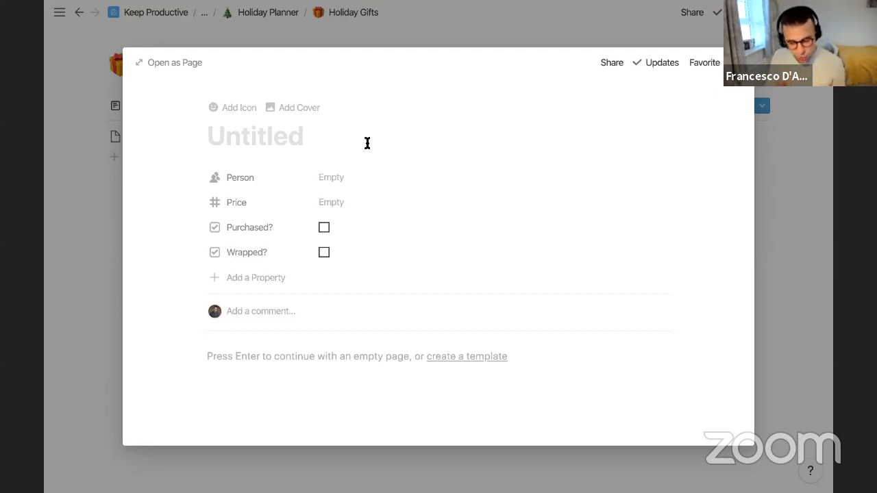
type("An")
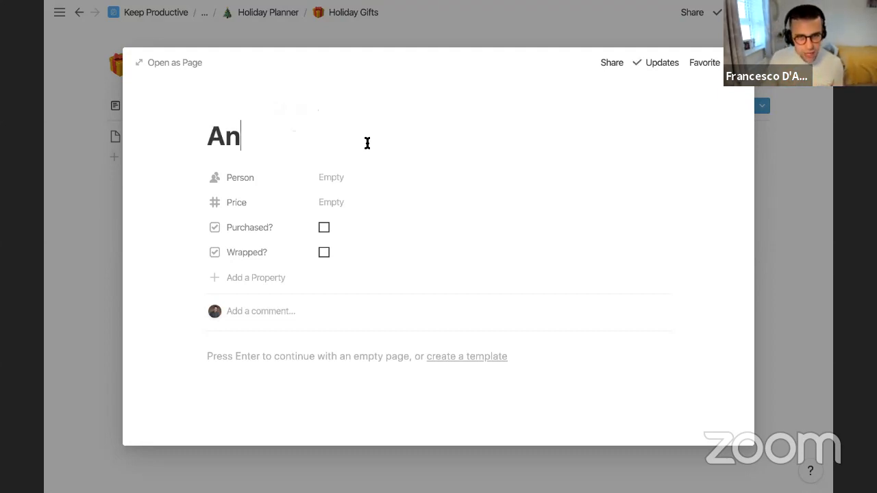
key("BackSpace")
key("BackSpace")
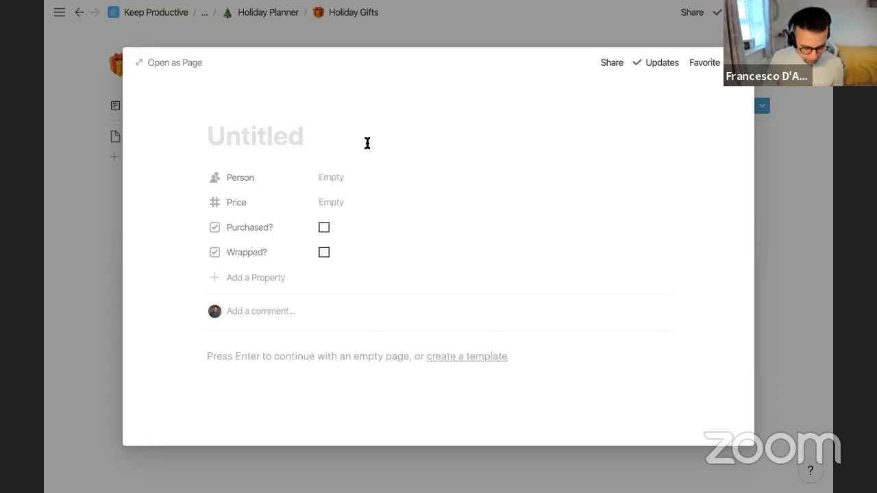
type("Tea S")
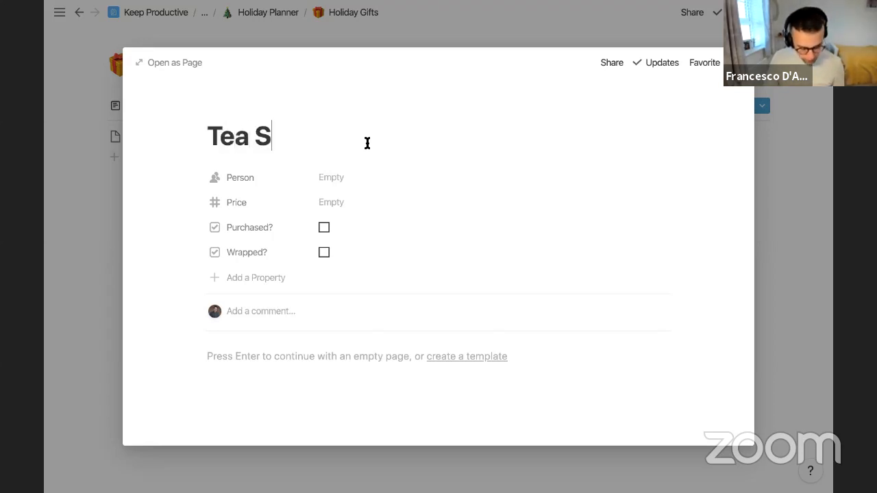
type("et from John Lewis")
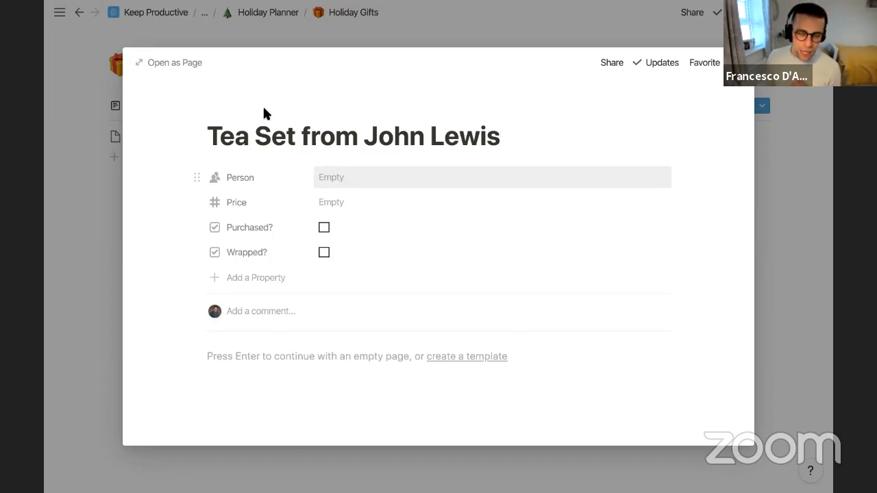
Step: Give the tea set gift page the green tea cup emoji as its icon, searching for "tea"
left_click(226, 110)
left_click(233, 168)
type("tea")
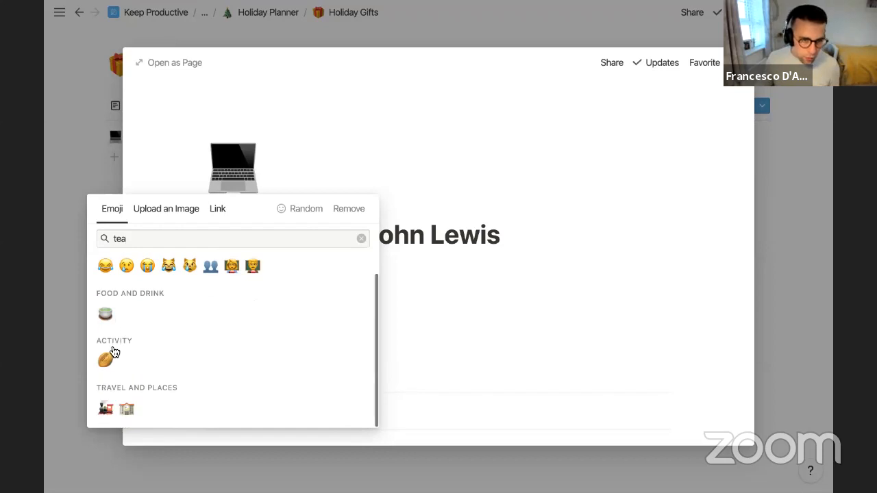
left_click(106, 334)
Step: Check the Person property's types and selectable people, and delete the property from the gift database
scroll(326, 203, "down", 3)
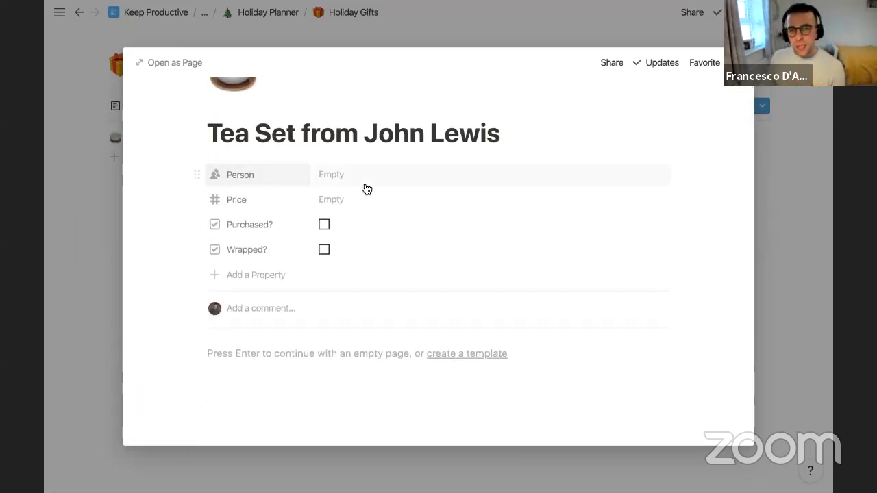
left_click(278, 179)
mouse_move(278, 254)
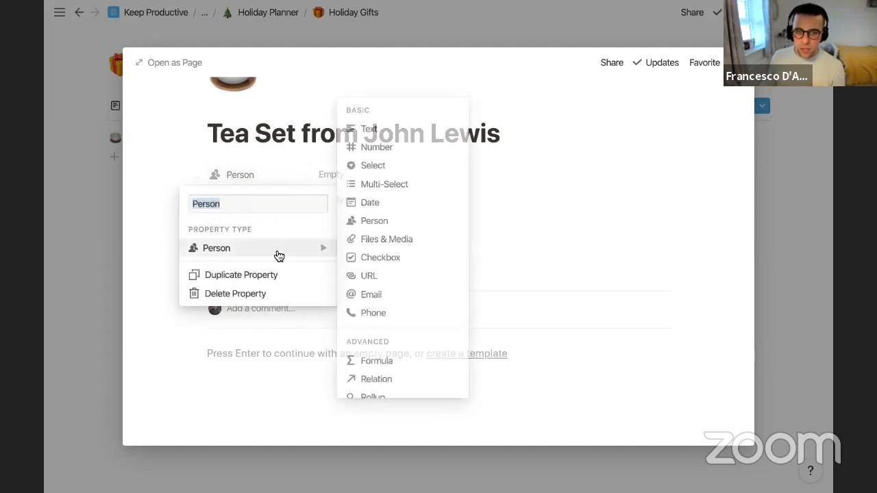
left_click(590, 228)
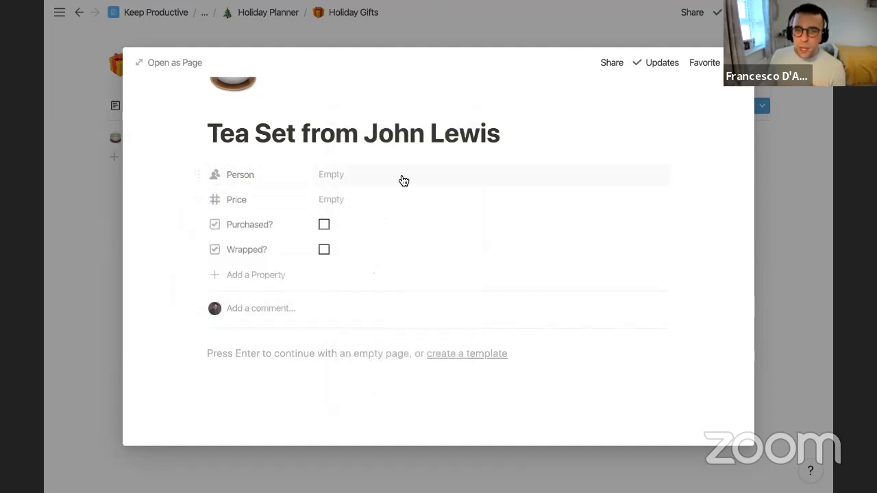
left_click(346, 176)
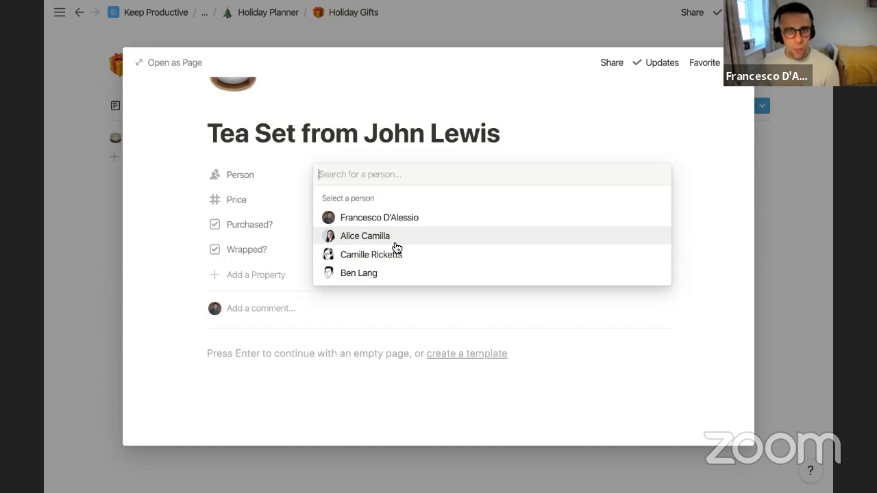
left_click(261, 165)
left_click(193, 177)
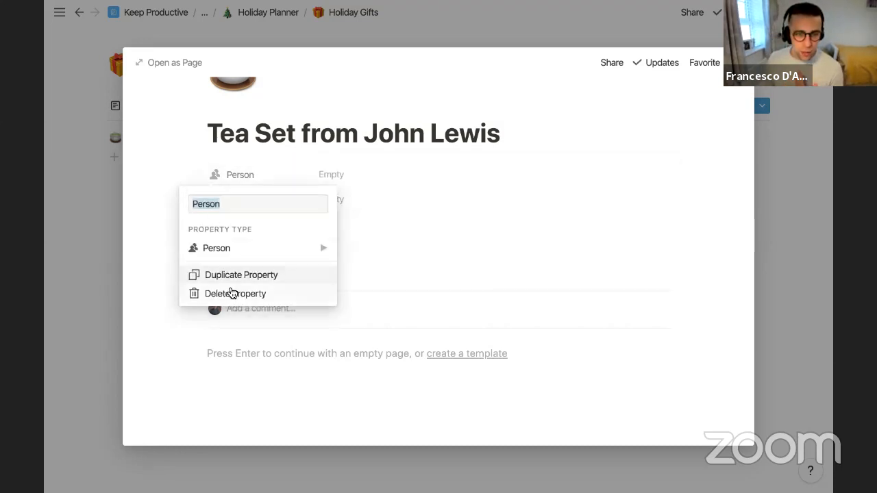
left_click(231, 292)
left_click(376, 261)
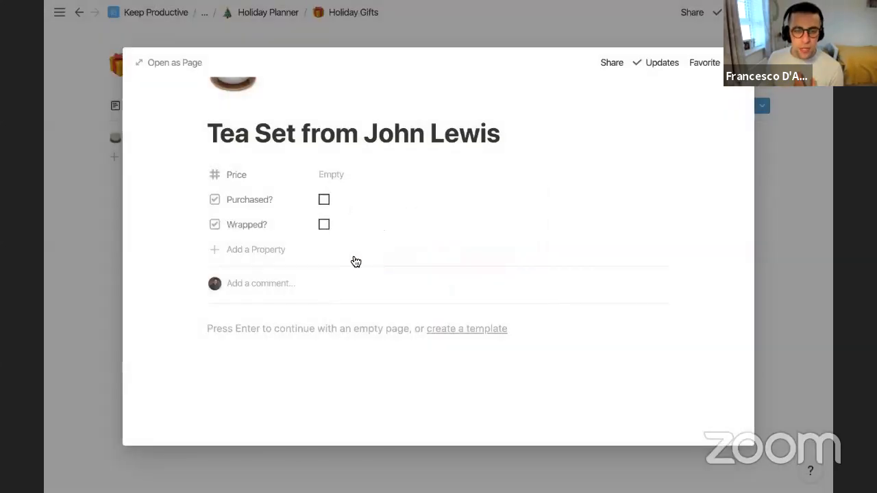
Step: Add a Multi-Select property named "Who?" and move it above Price
left_click(266, 251)
type("For Whom")
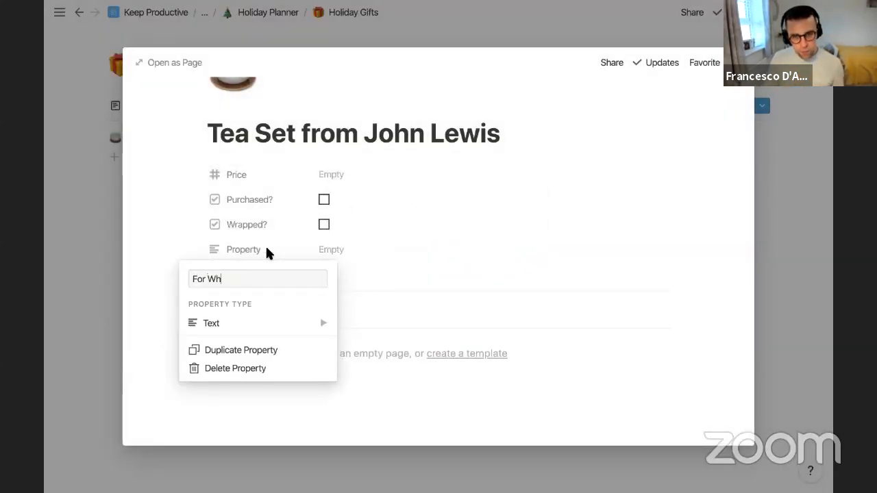
key("ctrl+a")
type("Who?")
mouse_move(281, 323)
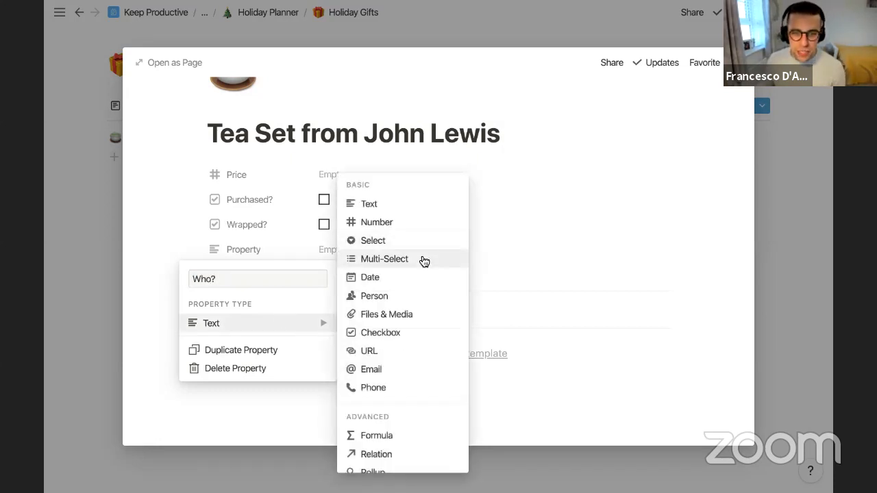
left_click(426, 258)
left_click_drag(198, 250, 208, 180)
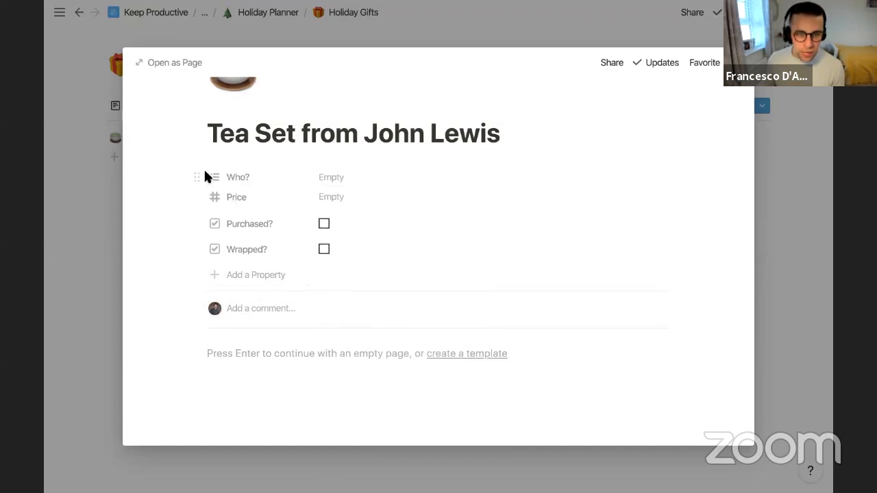
Step: Create a tag with the gift recipient's first name in the tea set's Who? property
scroll(317, 191, "up", 2)
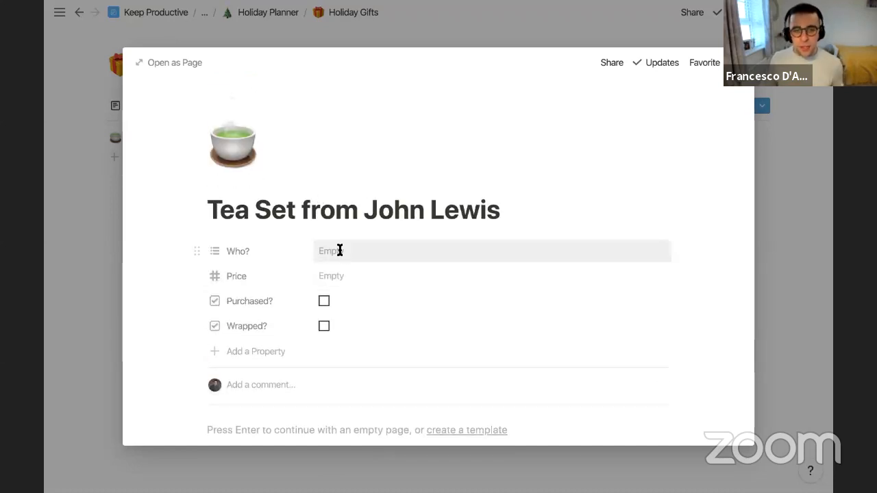
left_click(339, 251)
type("Antonia")
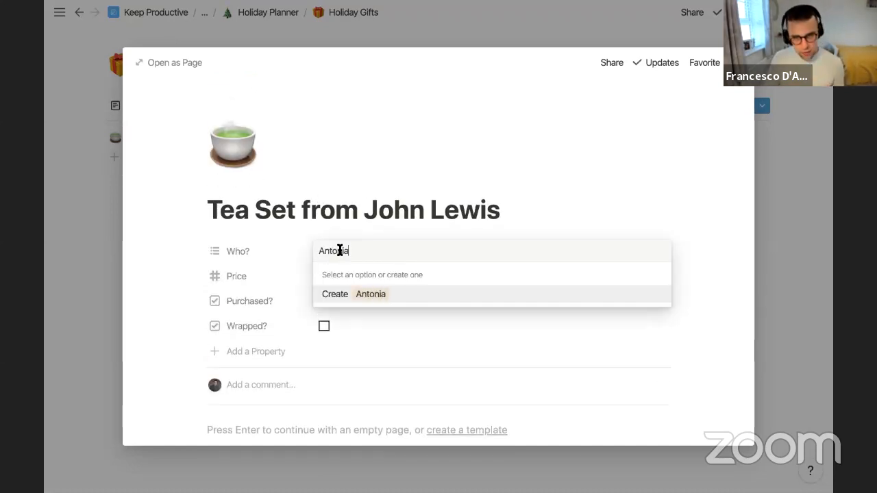
key("Return")
left_click(375, 149)
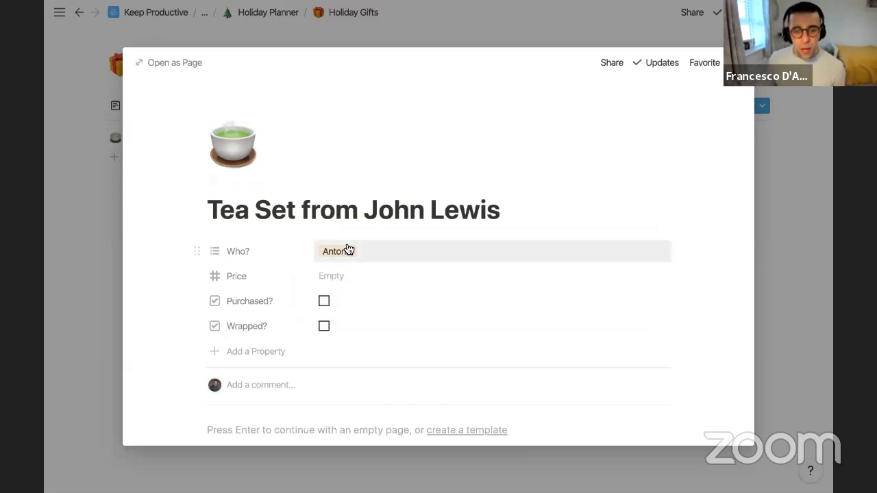
Step: Set the tea set's Price to 30 and change the number format to Pound
left_click(346, 281)
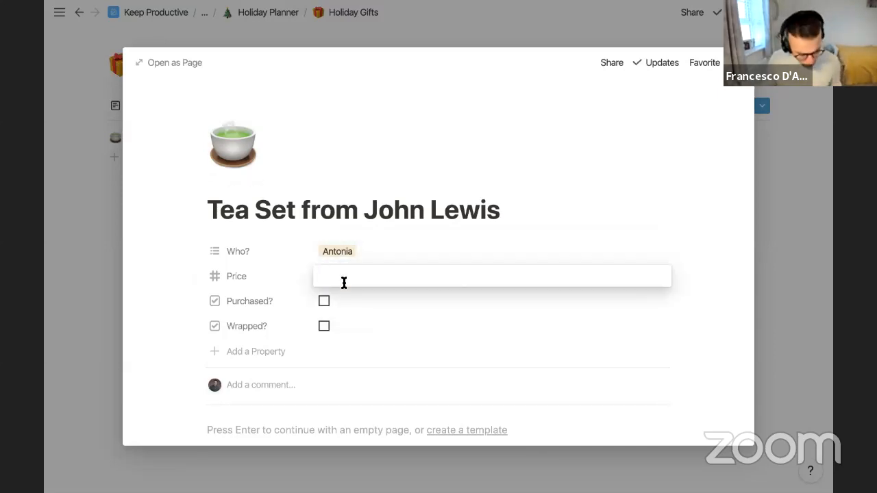
type("30")
key("Return")
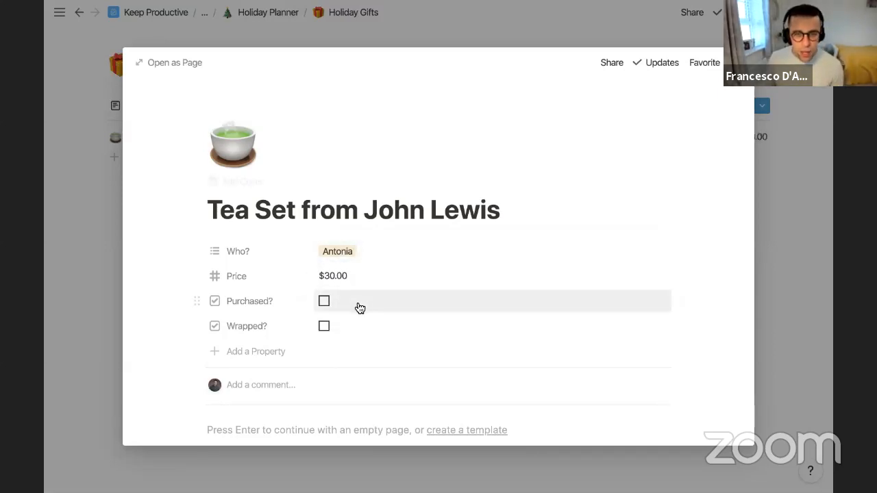
left_click(658, 273)
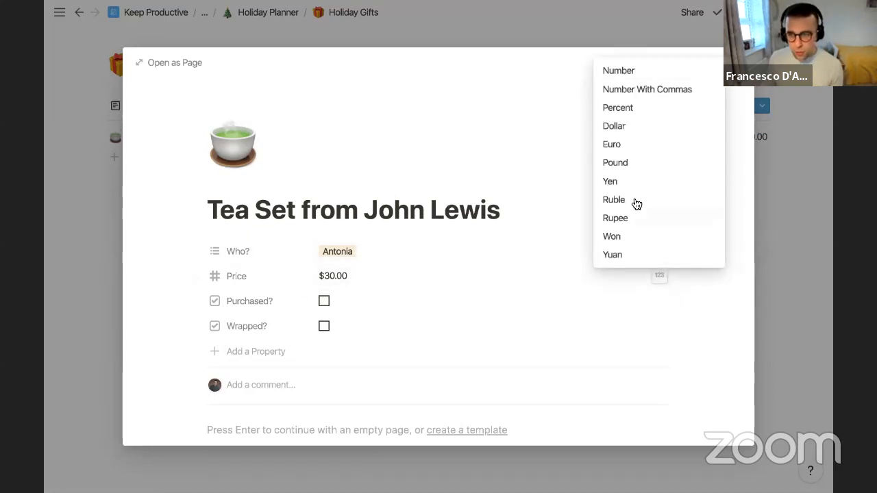
left_click(637, 167)
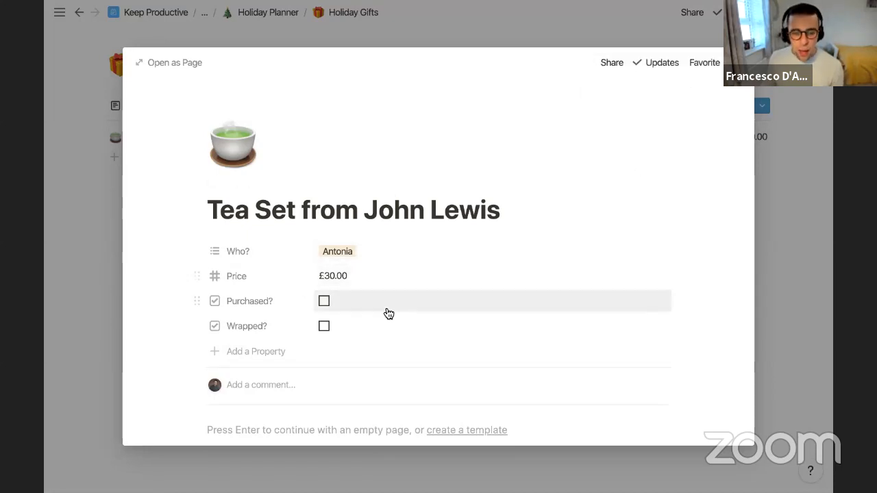
Step: Add a Checkbox property named "Under the Tree?" below Wrapped? on the tea set page
scroll(386, 313, "down", 1)
scroll(271, 287, "down", 2)
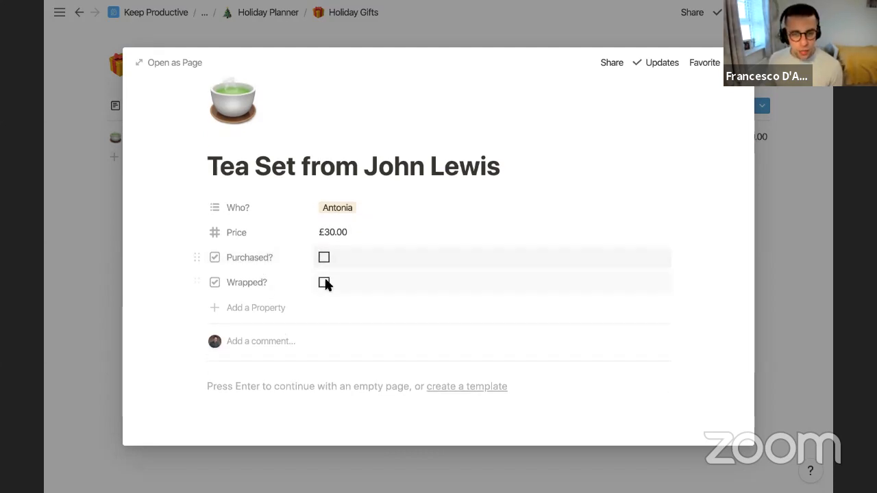
left_click(238, 312)
mouse_move(254, 384)
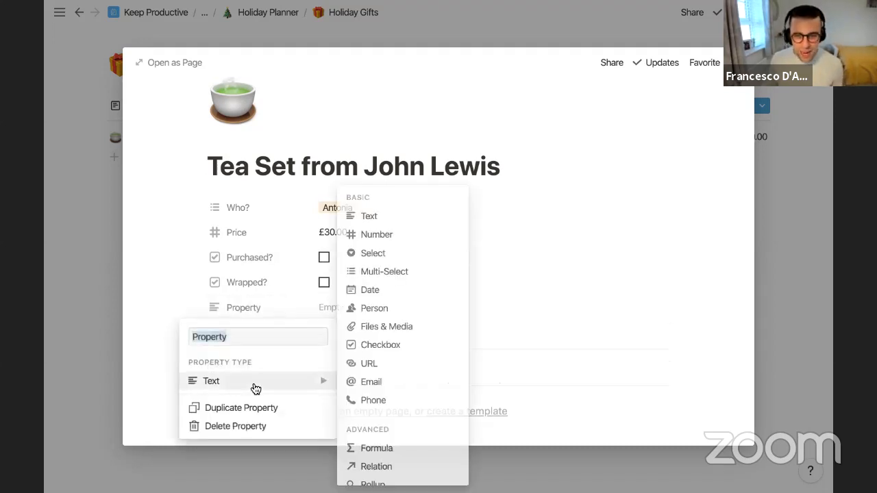
left_click(384, 347)
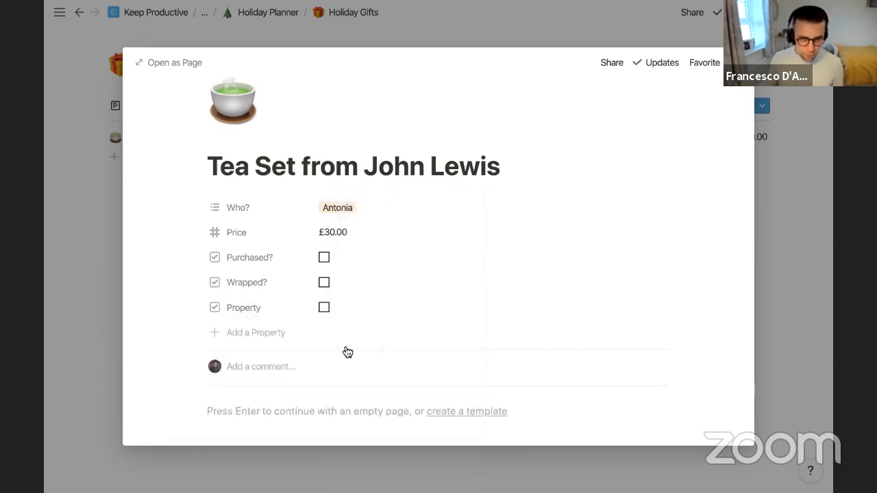
left_click(232, 311)
type("Under the Tree?")
left_click(404, 234)
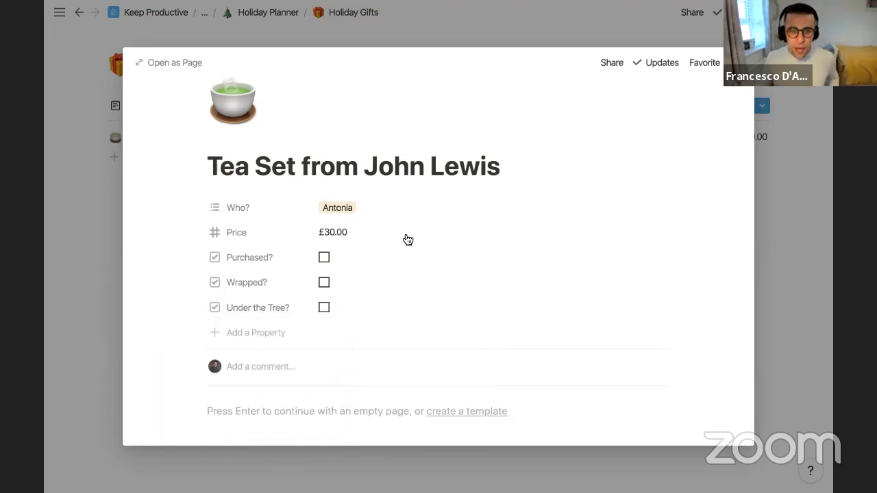
Step: Rename the "Under the Tree?" checkbox property as "Given?"
left_click(281, 373)
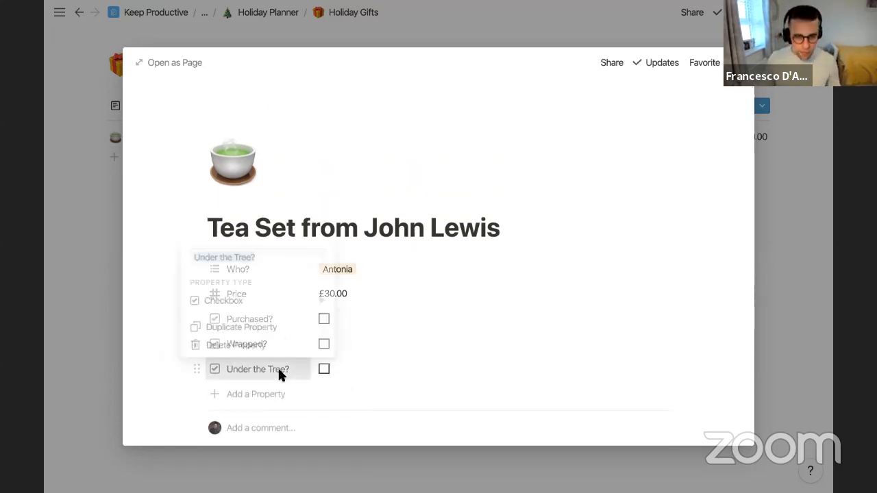
type("Given?")
left_click(573, 168)
scroll(503, 198, "down", 3)
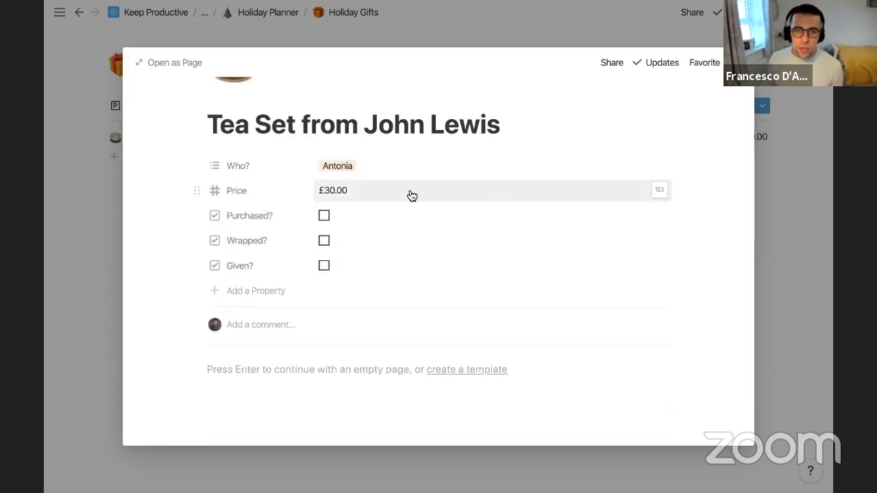
scroll(412, 197, "up", 1)
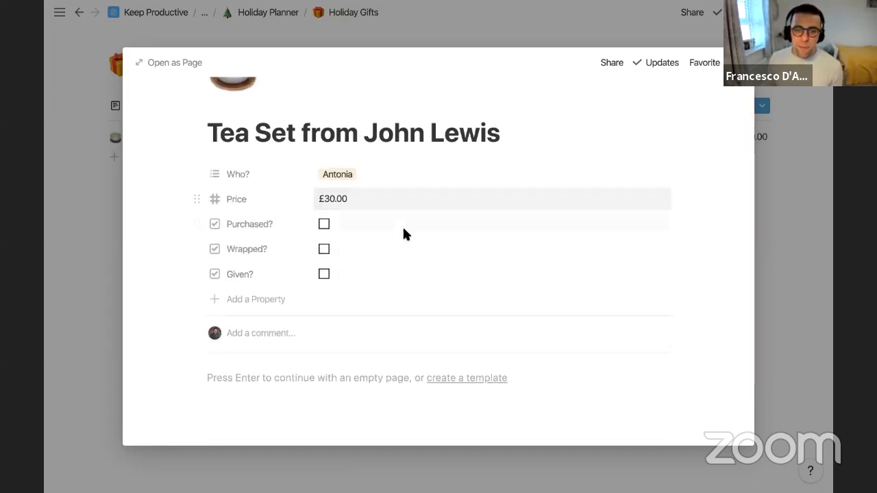
Step: Paste the John Lewis toy china tea set link into the page body as a web bookmark and close the page
left_click(306, 379)
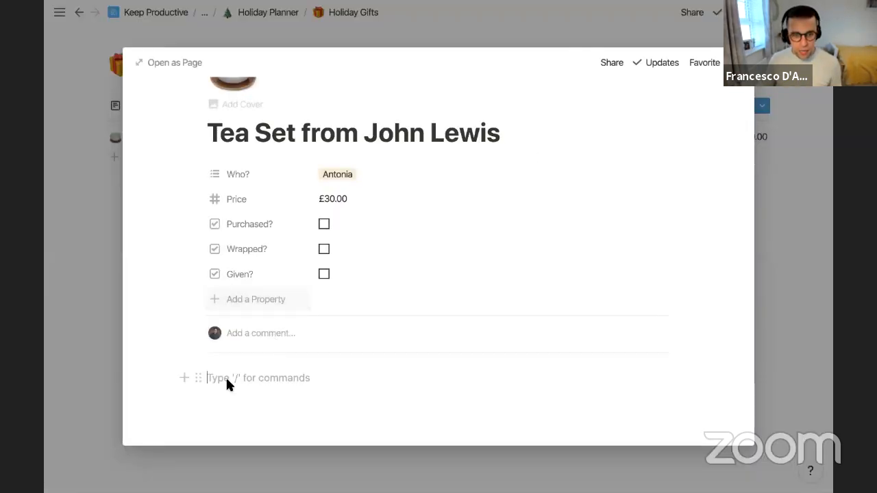
key("ctrl+v")
left_click(343, 407)
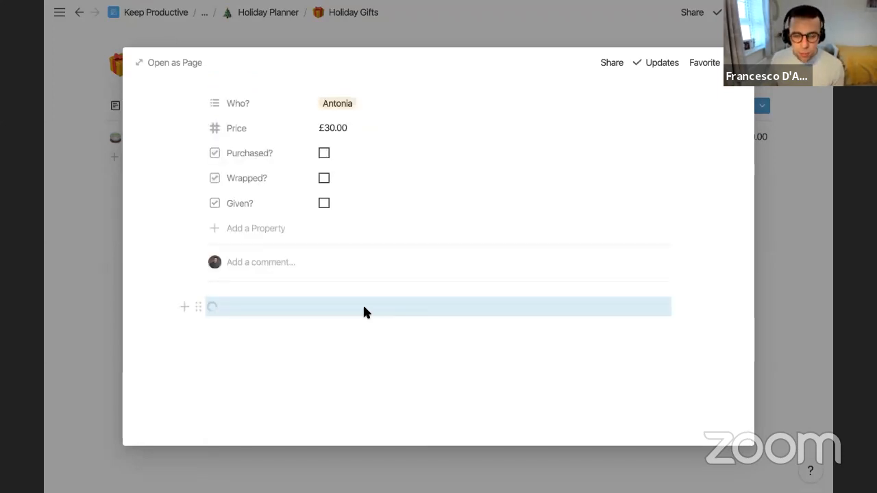
left_click(374, 377)
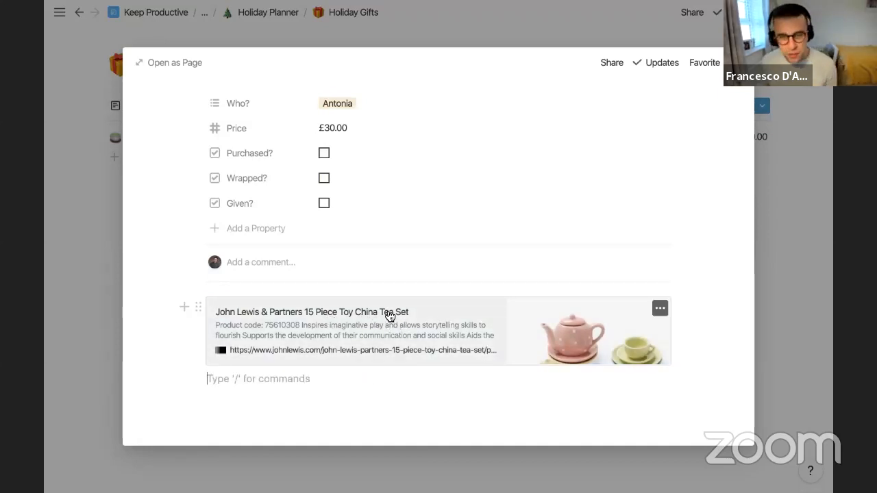
scroll(385, 314, "up", 2)
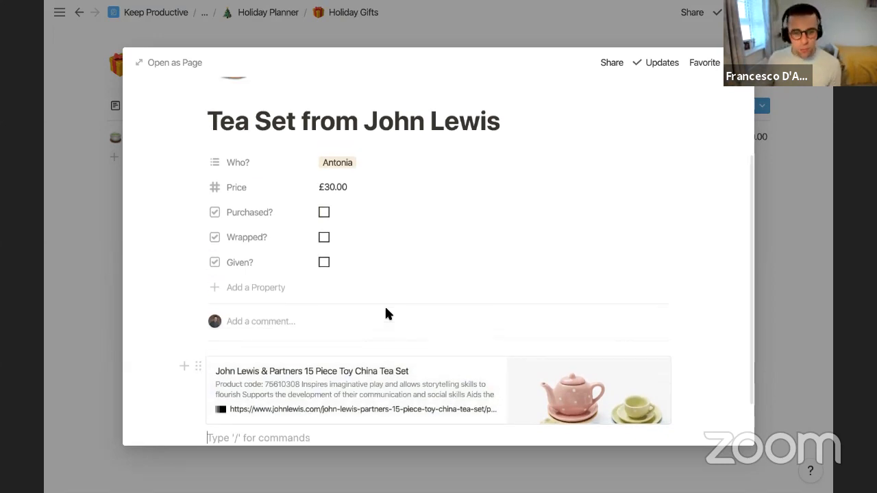
scroll(385, 314, "up", 3)
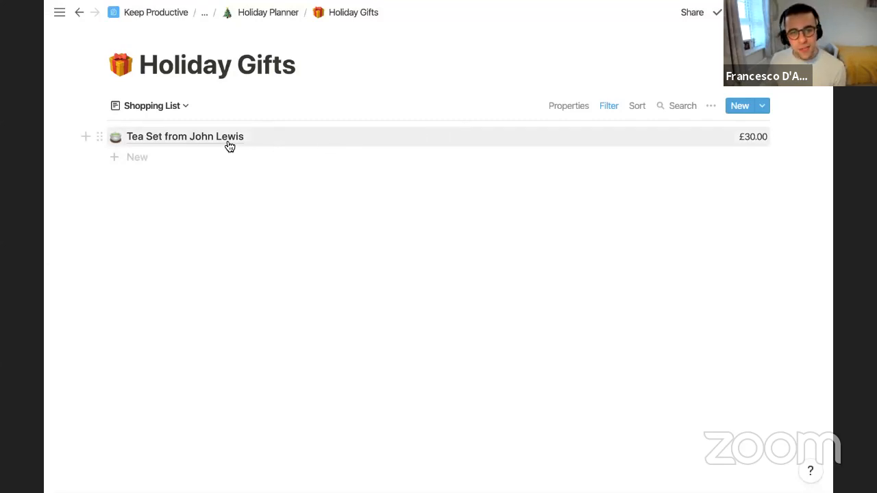
Step: Switch the gift database to the Wish List by Person view and rename that view "Per Person"
left_click(175, 106)
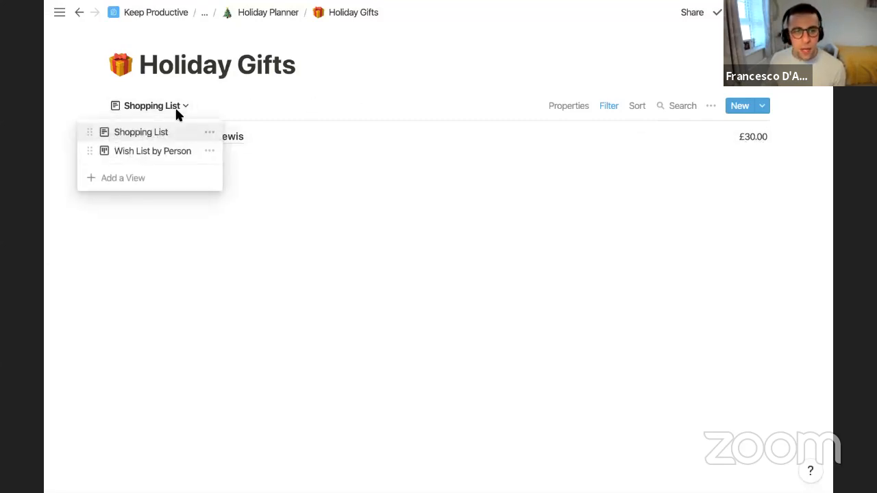
left_click(170, 158)
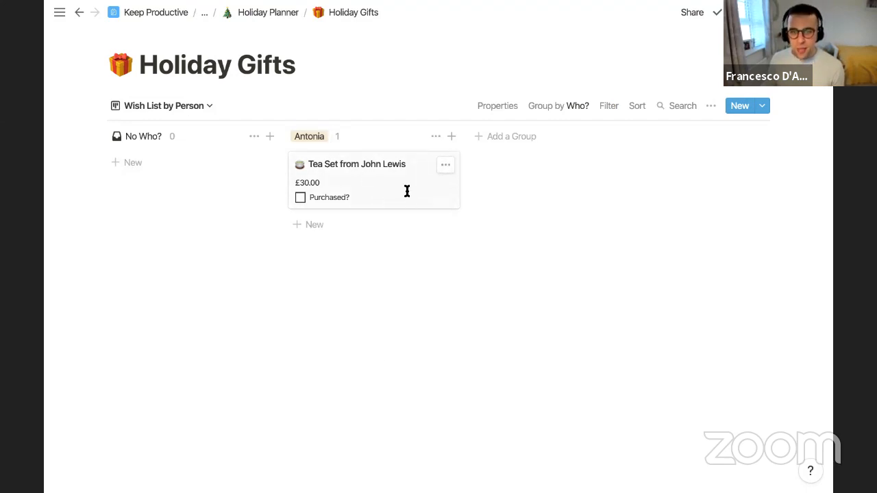
left_click(177, 108)
left_click(221, 151)
triple_click(177, 177)
type("P")
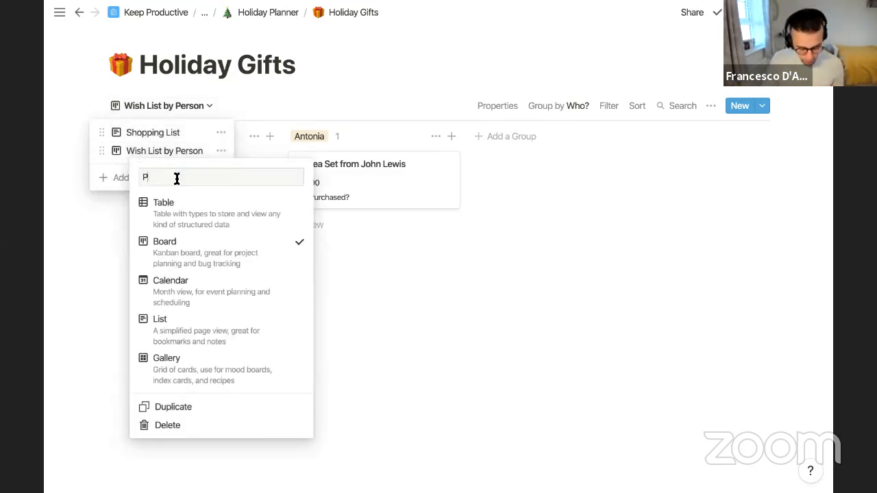
type("er Person")
key("Return")
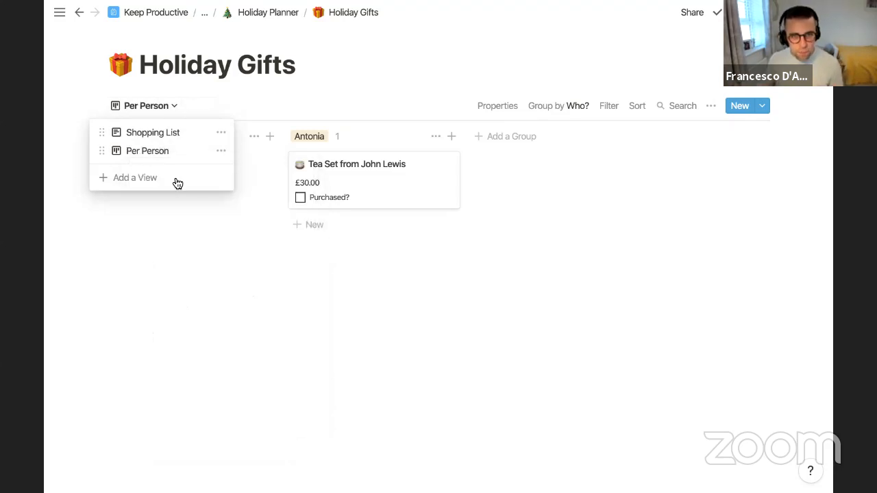
left_click(184, 224)
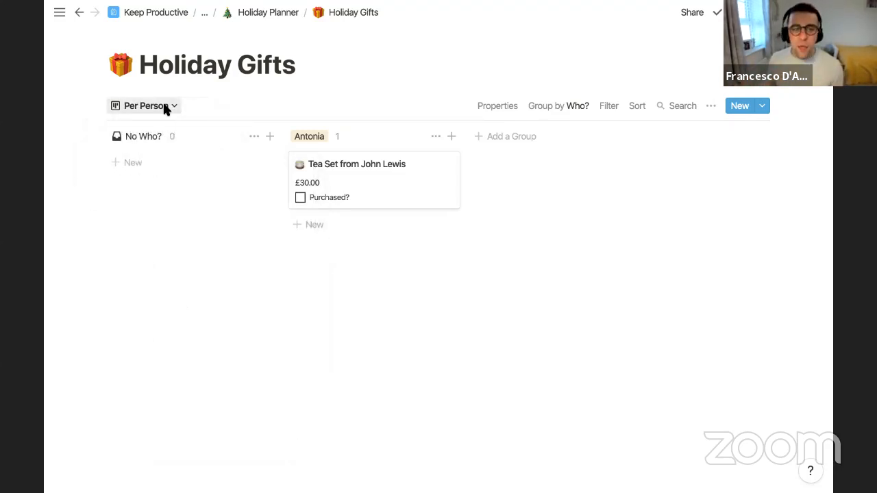
Step: Create a new Board view named "Wishlist" for the gift database
left_click(164, 109)
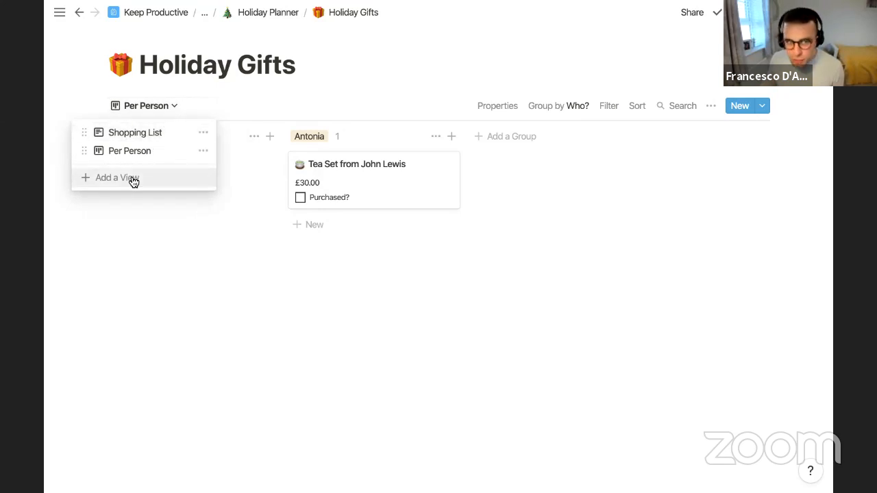
left_click(131, 178)
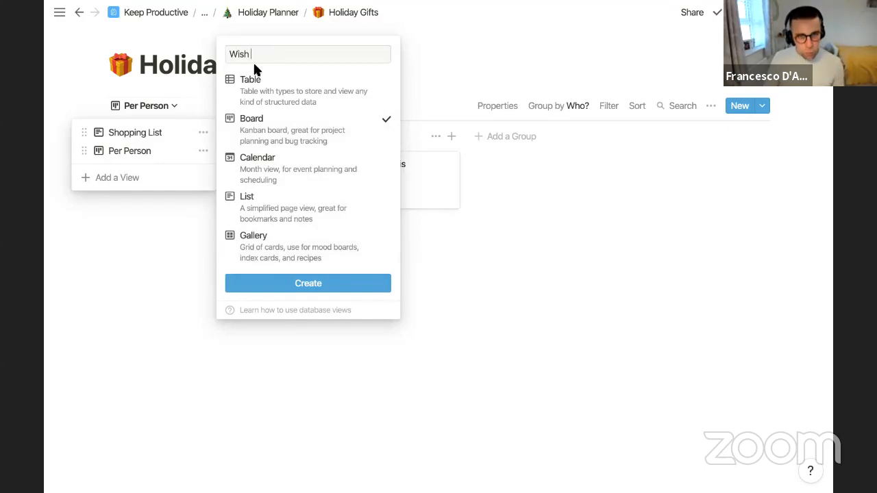
key("Return")
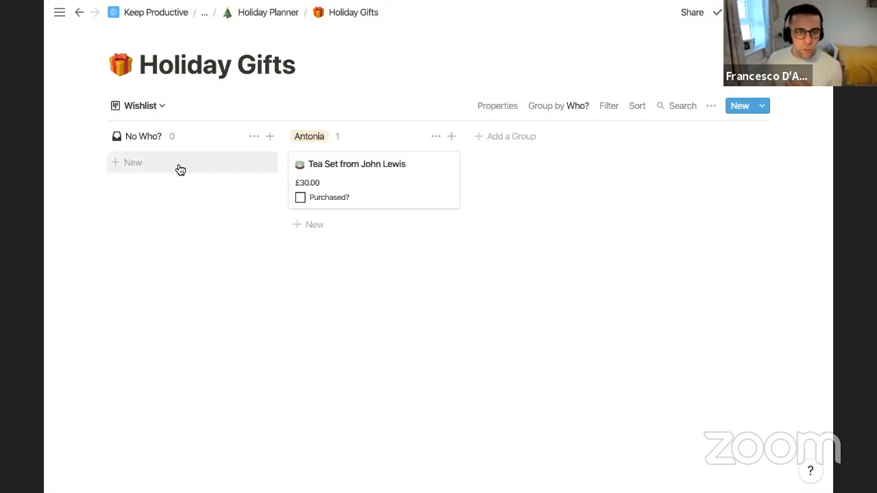
Step: Check which properties the Wishlist board can be grouped by
left_click(499, 136)
left_click(527, 207)
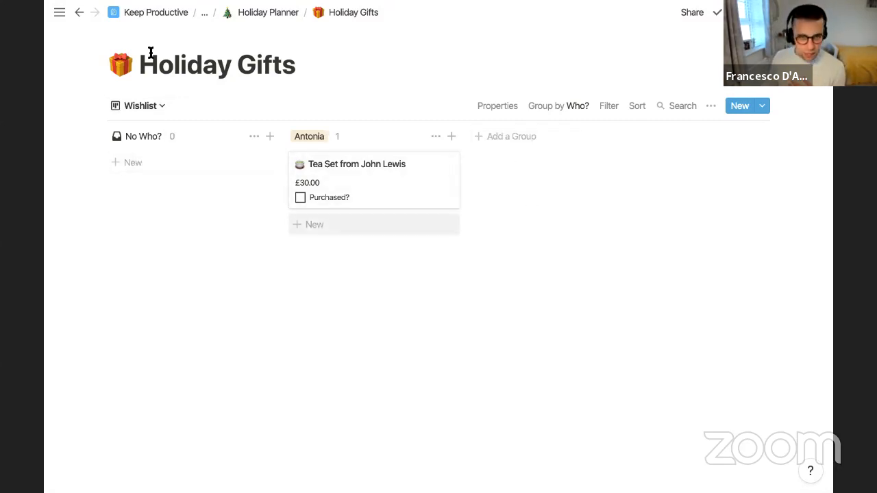
left_click(573, 108)
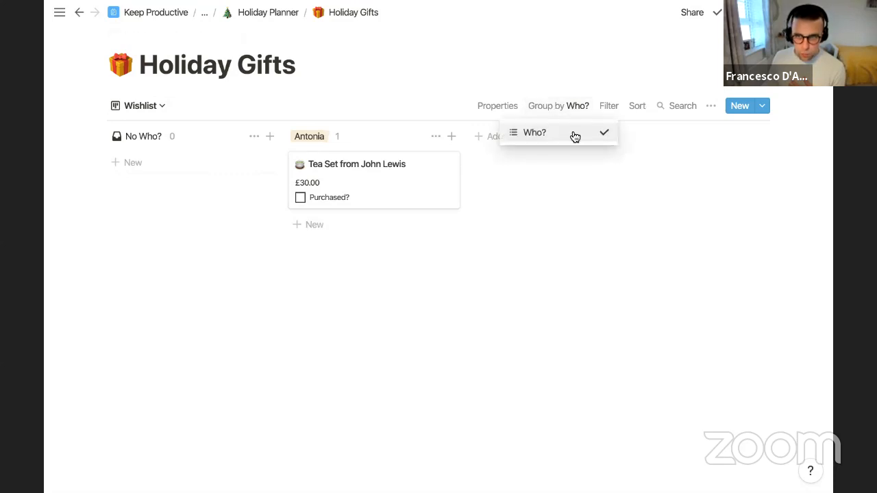
left_click(548, 198)
Step: Add a Person-type property named "Person" on the tea set page, leave it empty and return to the board
left_click(343, 190)
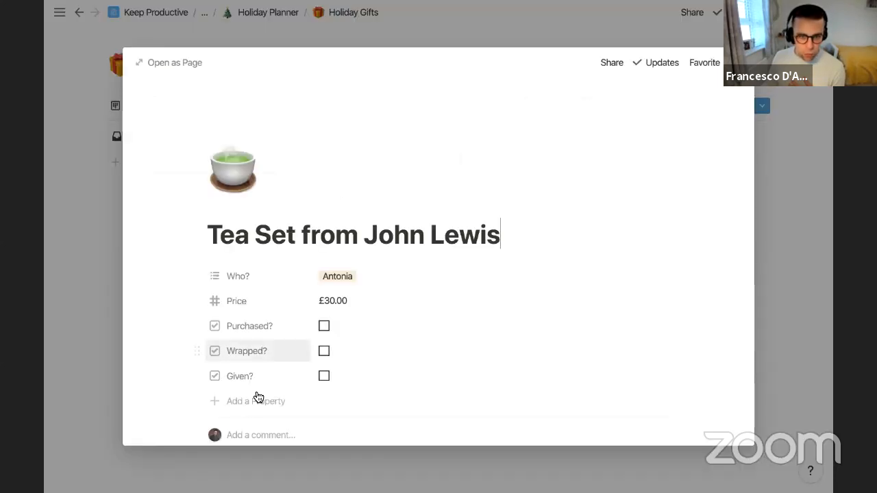
left_click(257, 372)
mouse_move(293, 302)
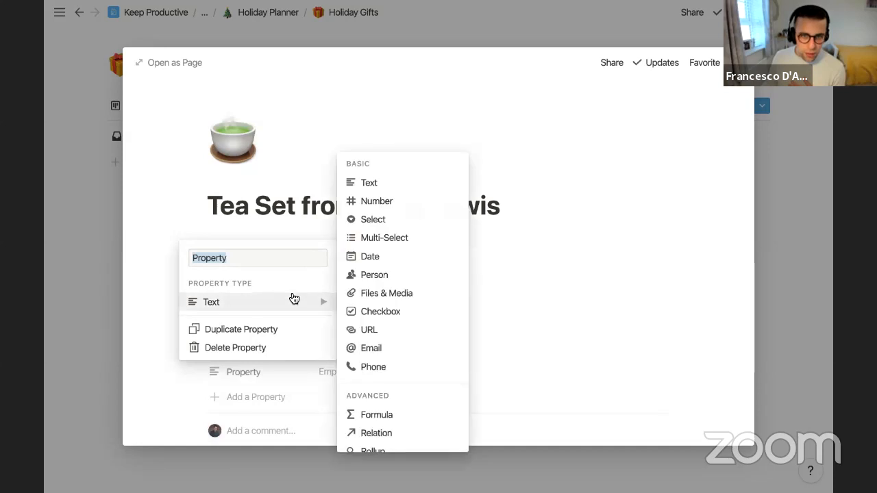
left_click(404, 275)
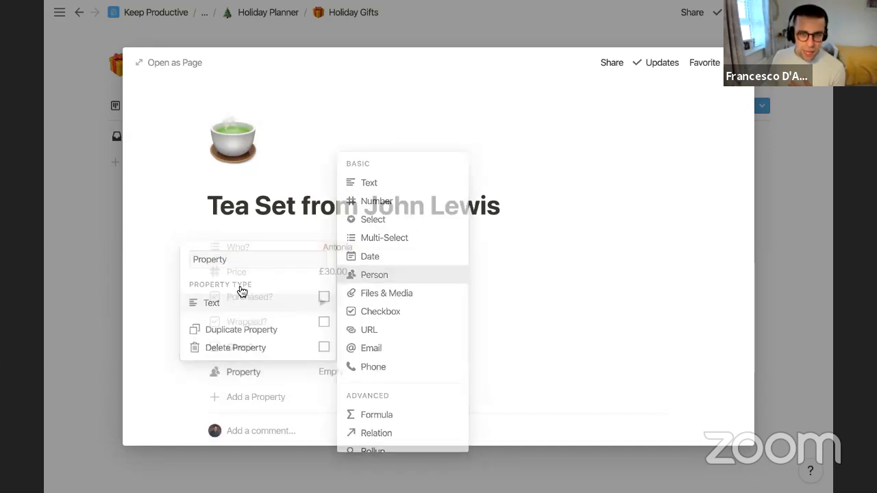
left_click(241, 373)
type("Person")
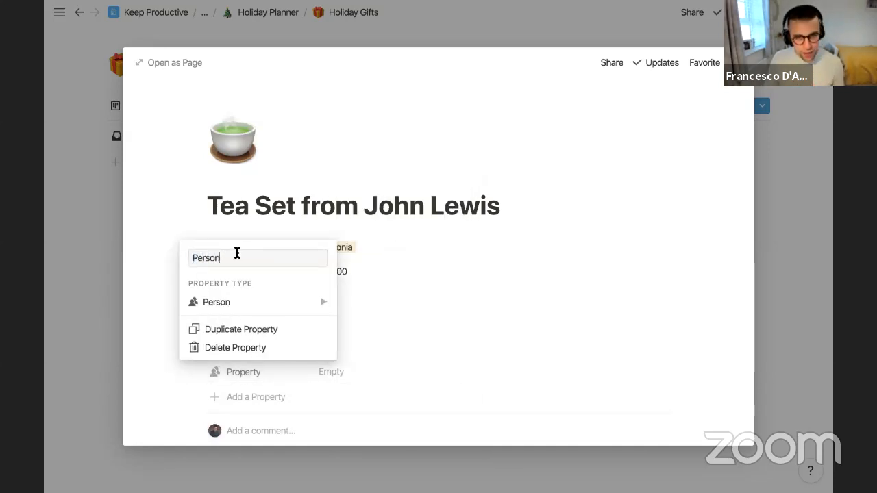
key("Return")
scroll(349, 296, "down", 3)
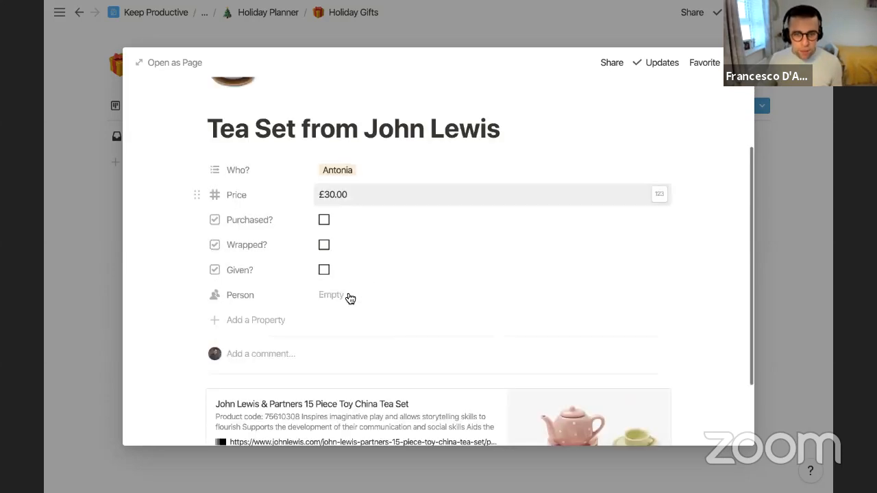
left_click(348, 288)
key("Escape")
key("Escape")
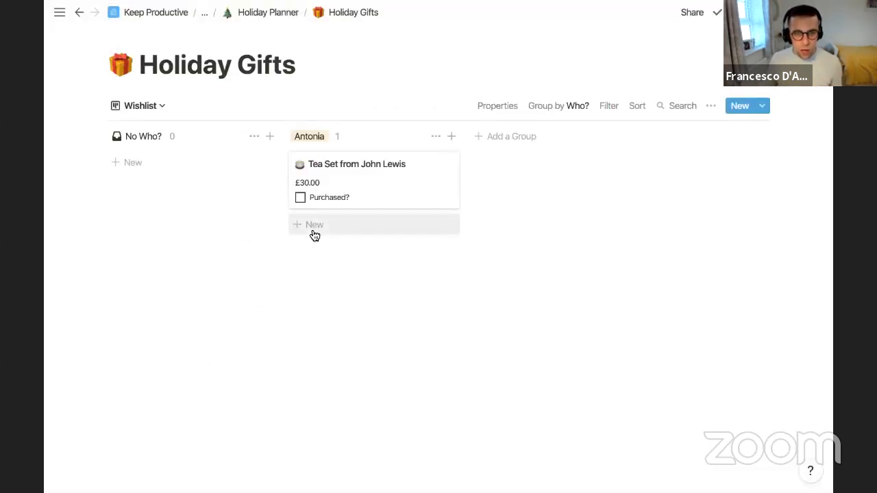
Step: Add a new untitled gift to the recipient's group on the Wishlist board and open its page
left_click(314, 226)
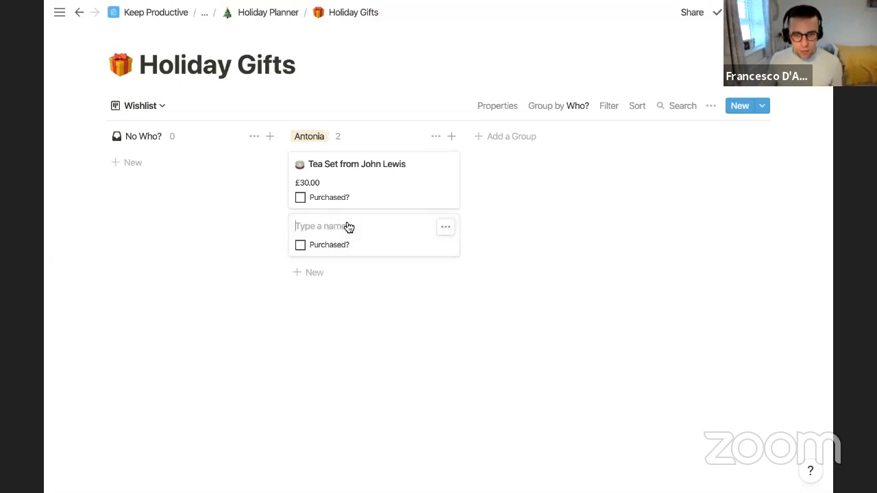
left_click(233, 209)
left_click(344, 229)
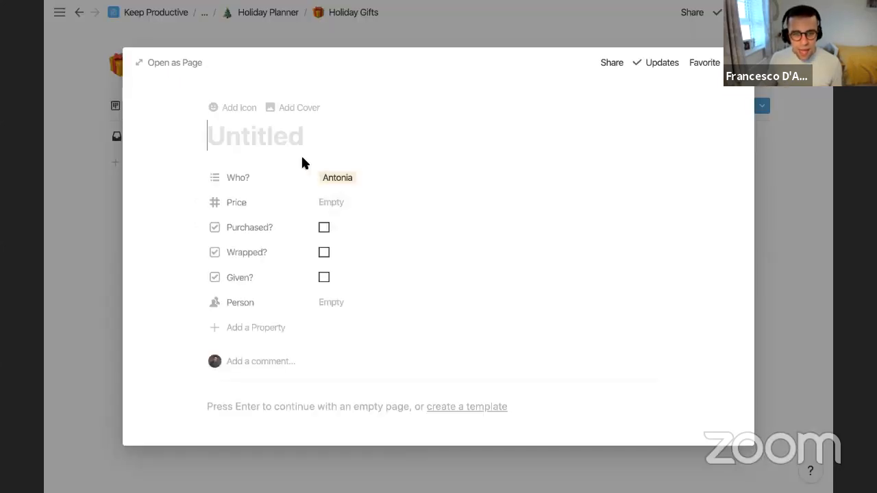
Step: Assign the second listed workspace member in the new gift's Person property and clear its Who? tag
left_click(341, 302)
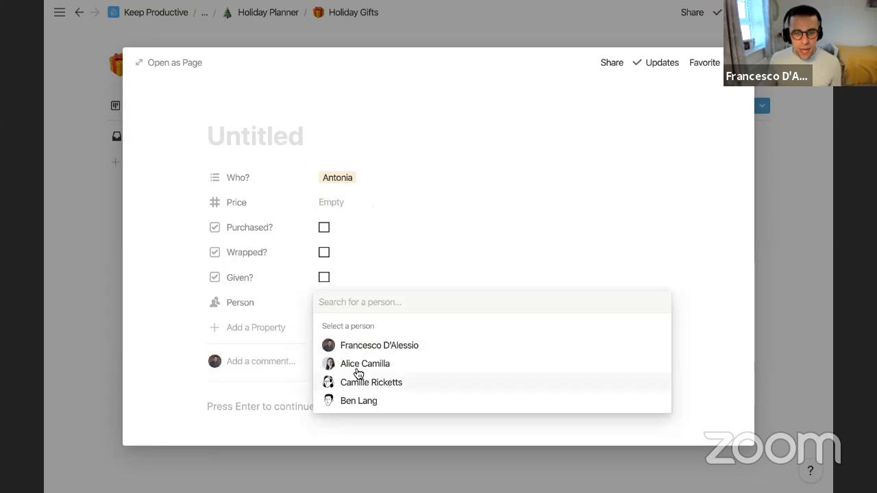
left_click(359, 372)
key("Escape")
left_click(372, 176)
key("BackSpace")
Step: Title the new gift "TRex Outfit"
left_click(295, 125)
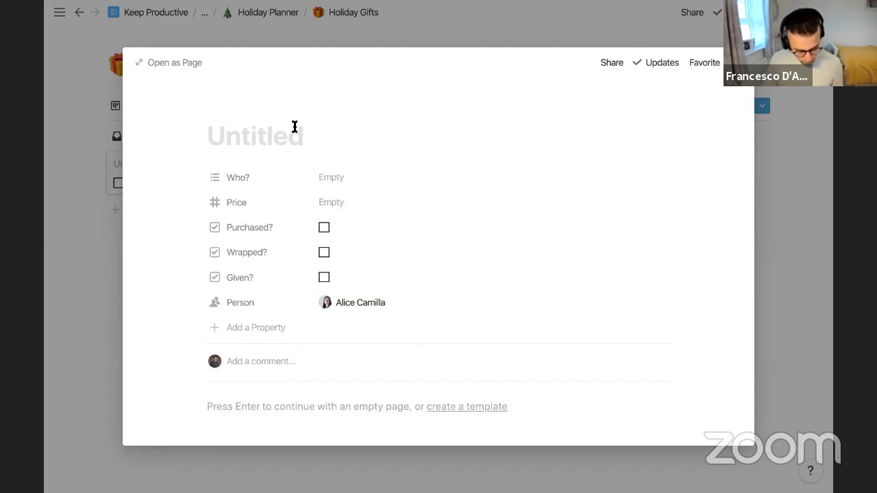
type("TRex Out")
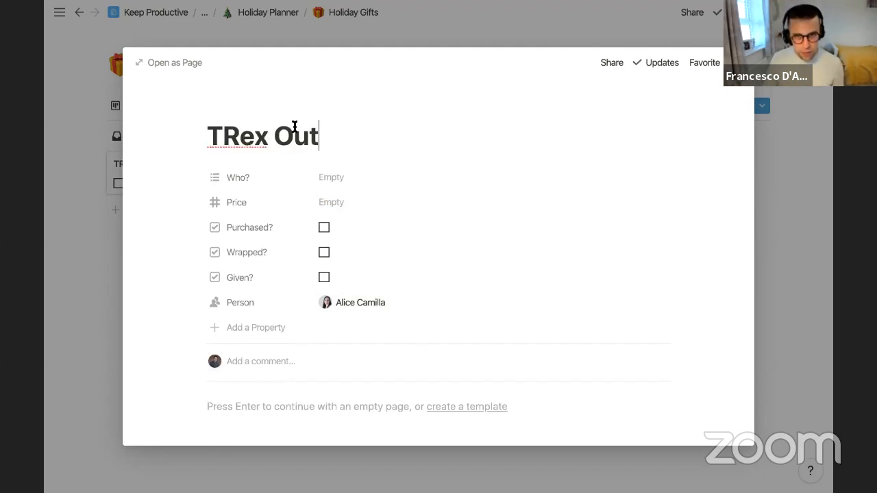
type("fit")
Step: Give the TRex Outfit page an icon and change it to the thinking-face emoji
left_click(229, 109)
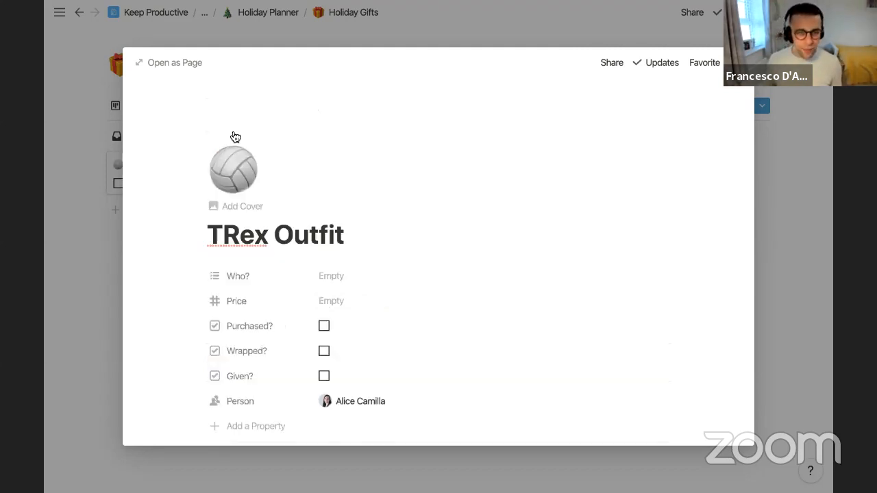
left_click(233, 175)
type("dino")
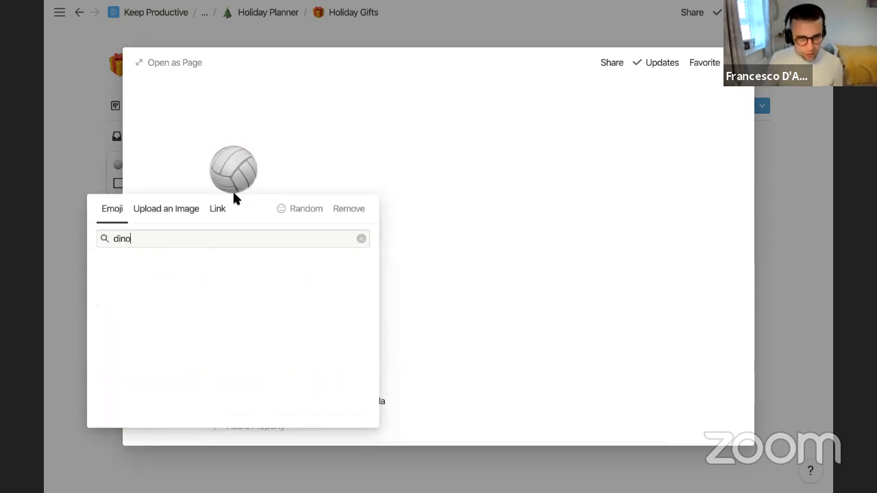
key("ctrl+a")
type("trex")
key("ctrl+a")
key("BackSpace")
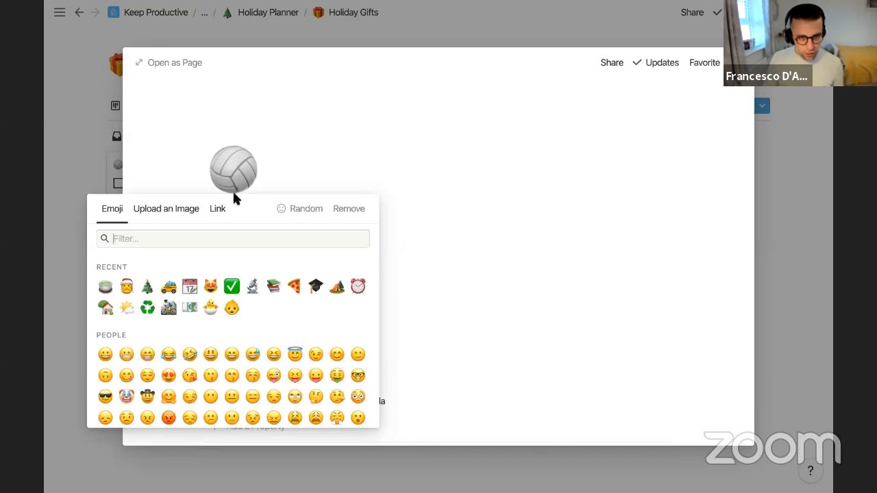
type("d")
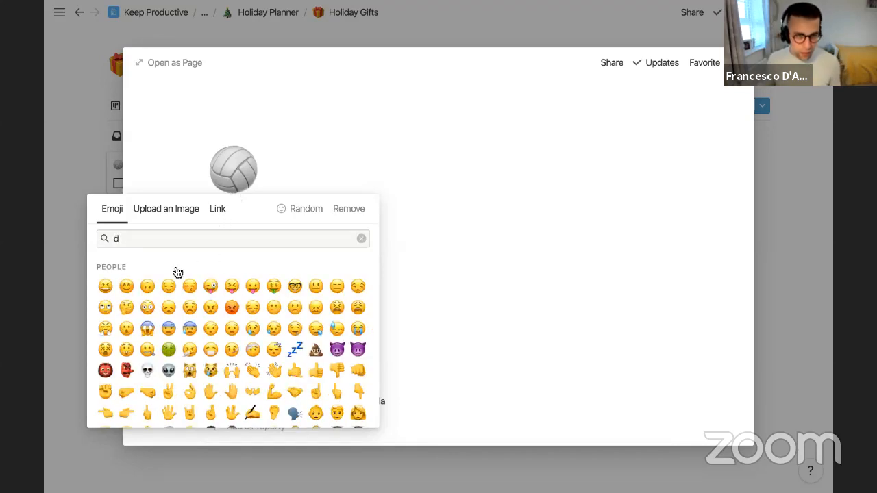
left_click(126, 307)
Step: Set the TRex Outfit's Price to 20 and return to the Wishlist board
scroll(326, 274, "down", 2)
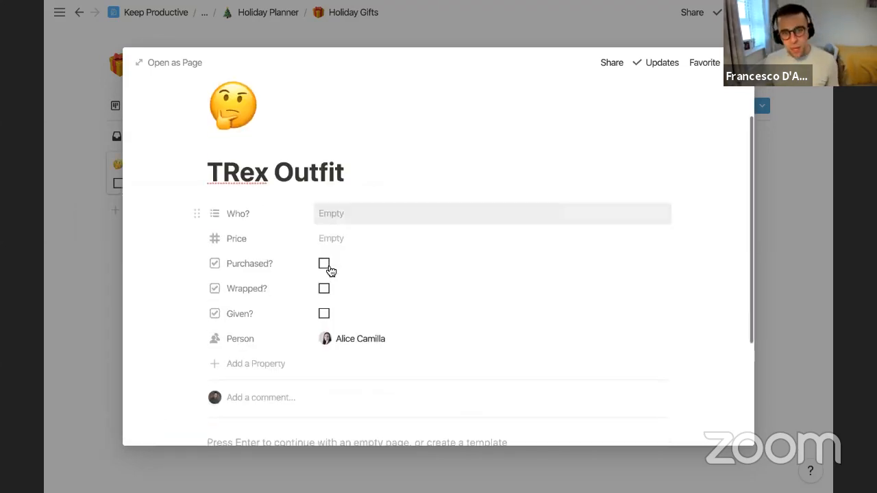
left_click(339, 244)
type("20")
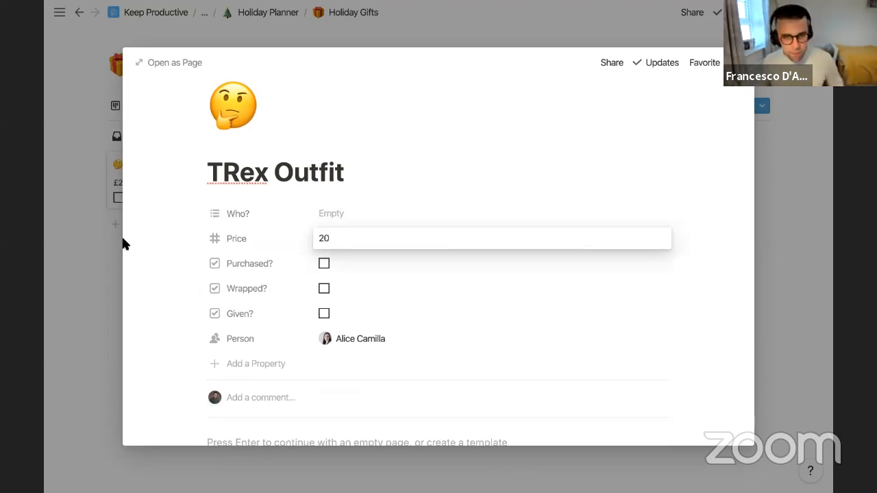
left_click(109, 237)
left_click(108, 235)
left_click(546, 106)
left_click(549, 150)
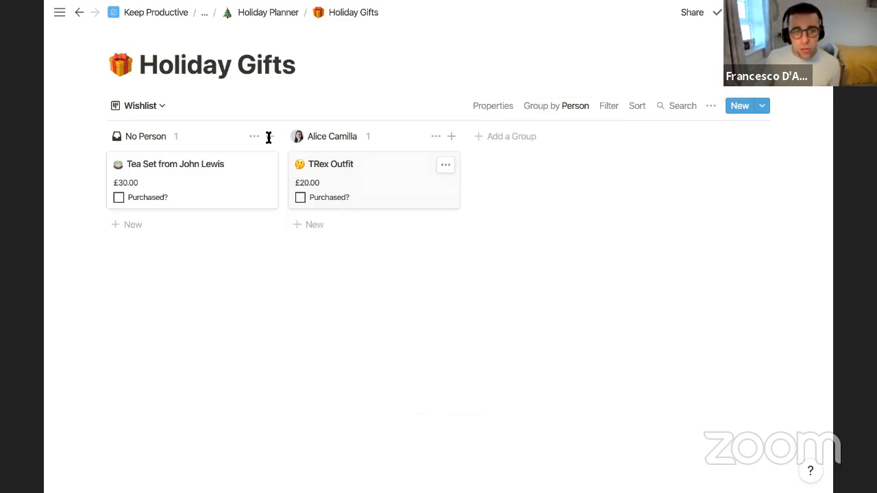
Step: Switch to the Per Person view and add a new group named "Dad" to the board
left_click(153, 107)
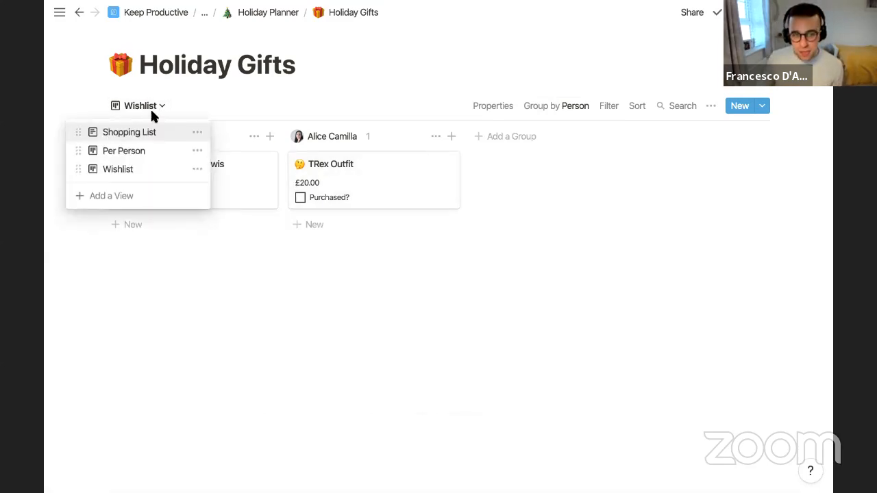
left_click(156, 151)
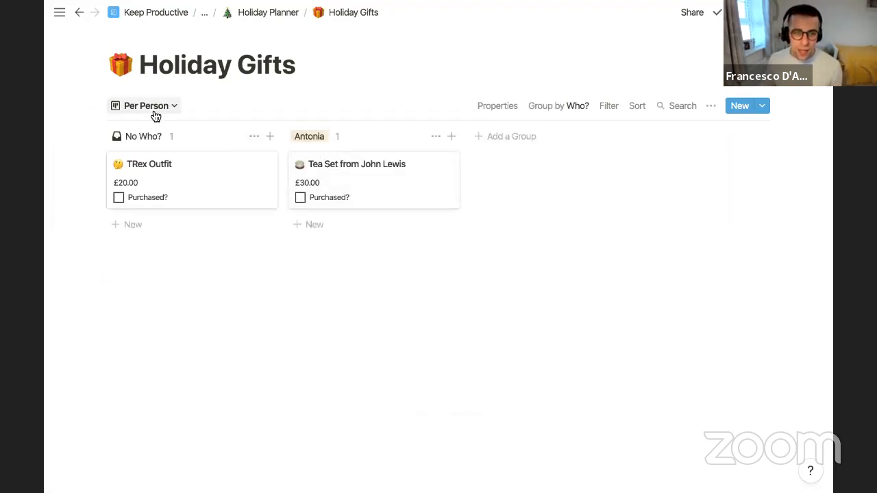
left_click(514, 139)
type("Dasd")
key("Return")
left_click(502, 142)
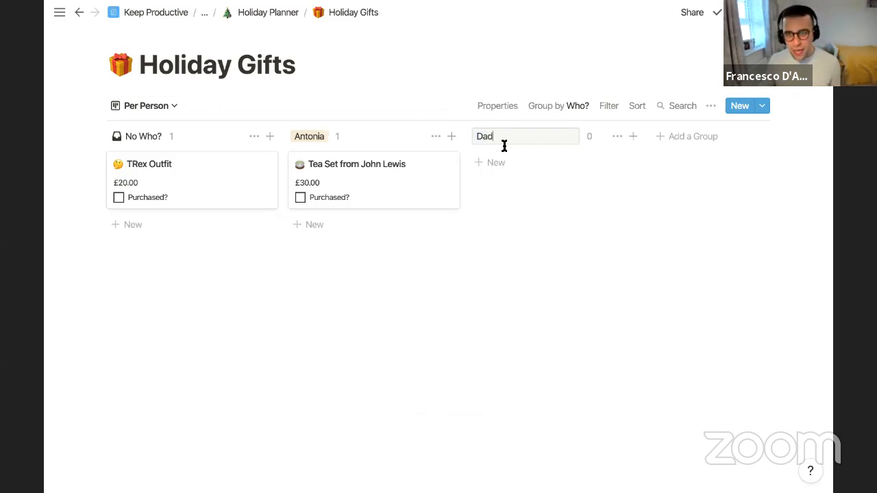
key("Return")
Step: Add another group after Dad, named with a recipient's first name
left_click(698, 136)
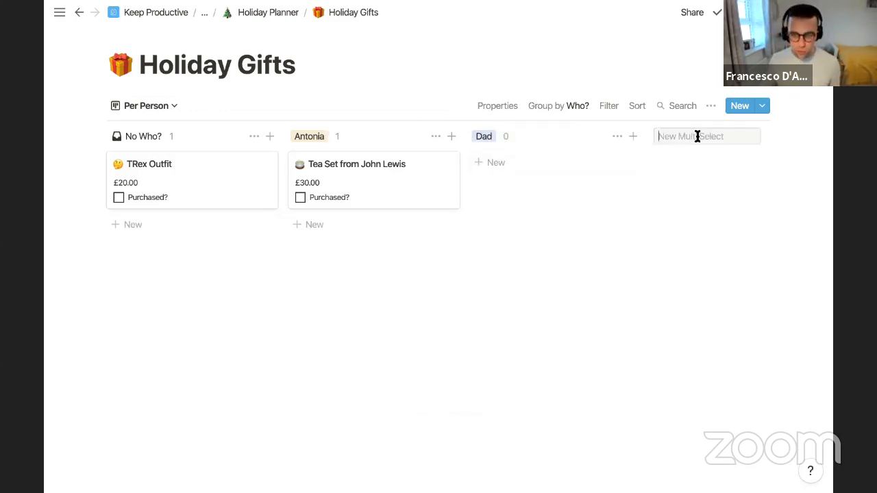
type("Sofia")
key("Return")
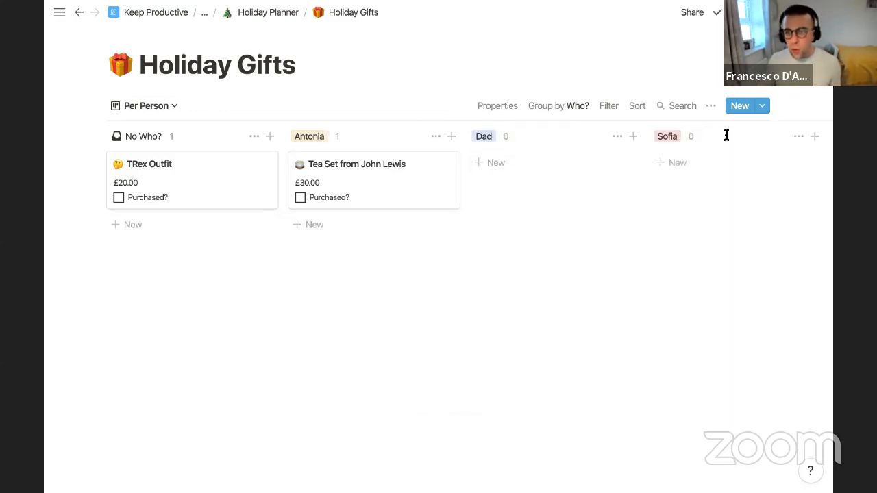
Step: Add one more group with another recipient's first name and move it directly after the No Who? group
scroll(730, 144, "right", 3)
left_click(762, 140)
type("Becca")
key("Return")
left_click_drag(731, 146, 231, 126)
scroll(296, 209, "left", 3)
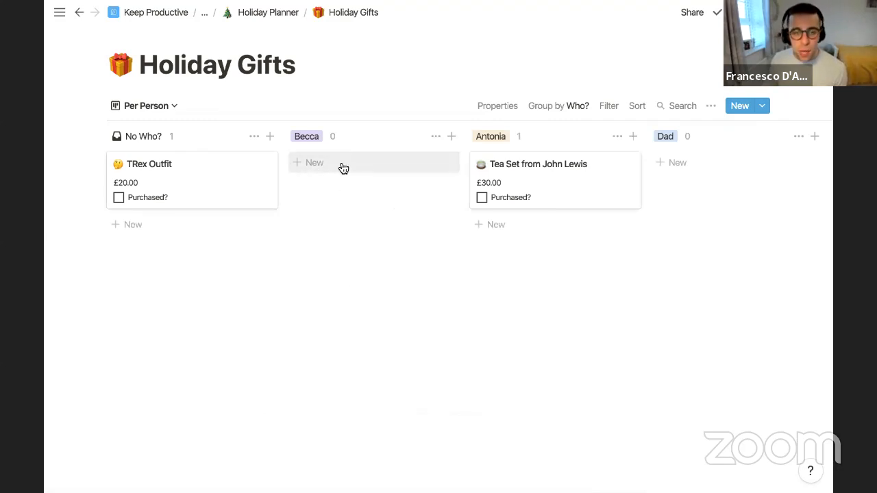
Step: Switch to the Shopping List view, examine its Purchased? filter and the filterable properties, then close the filter unchanged
left_click(155, 108)
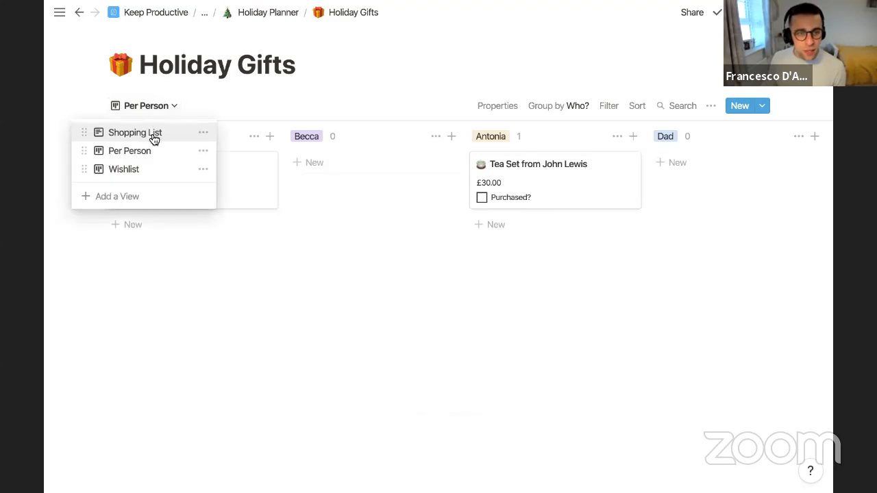
left_click(155, 135)
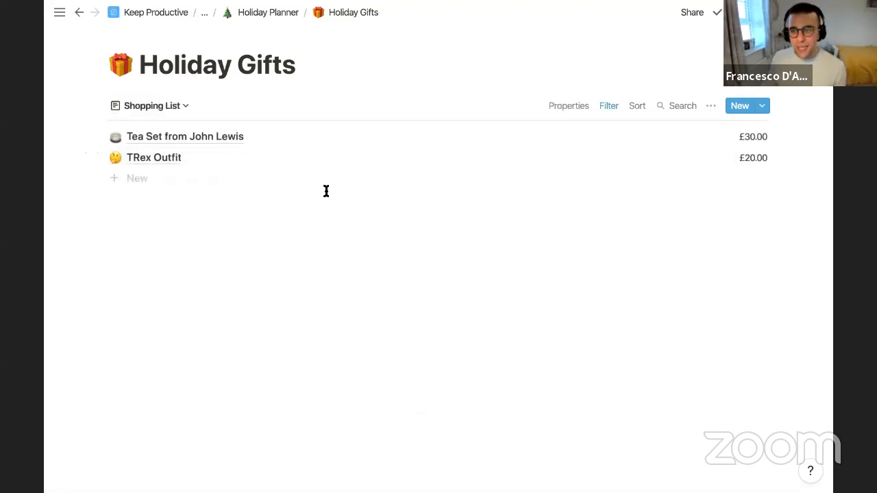
left_click(609, 107)
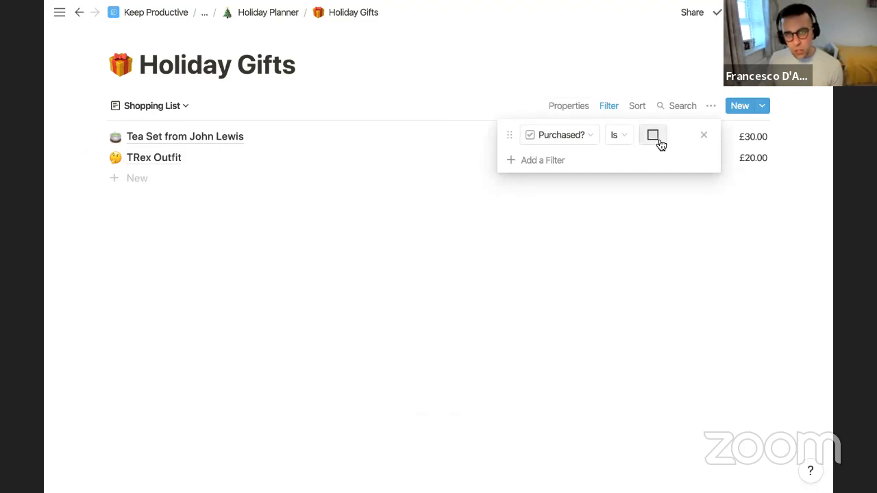
left_click(553, 139)
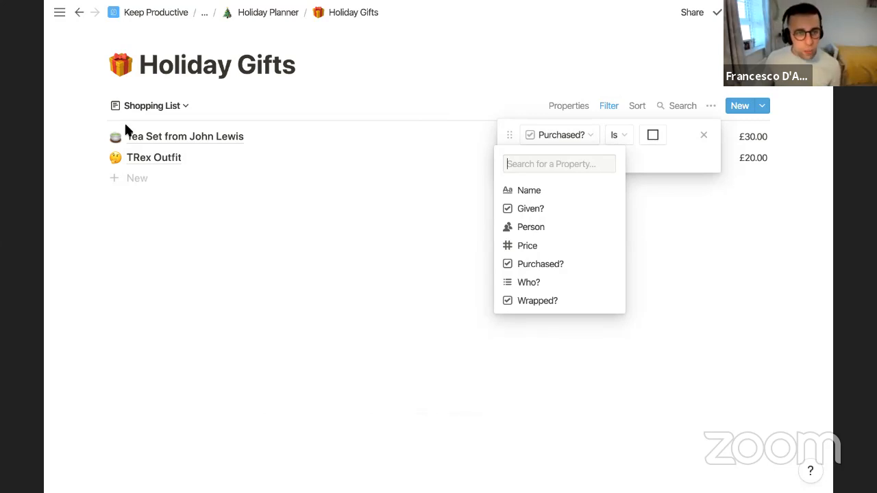
left_click(140, 115)
left_click(148, 108)
Step: Create a new List view of Holiday Gifts named "Wrapping To Do"
left_click(152, 108)
left_click(142, 199)
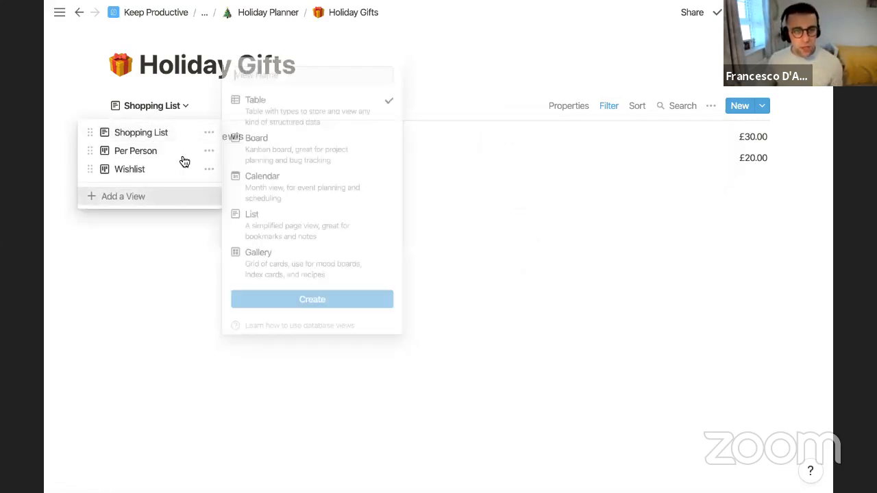
left_click(304, 228)
type("Wrappign t")
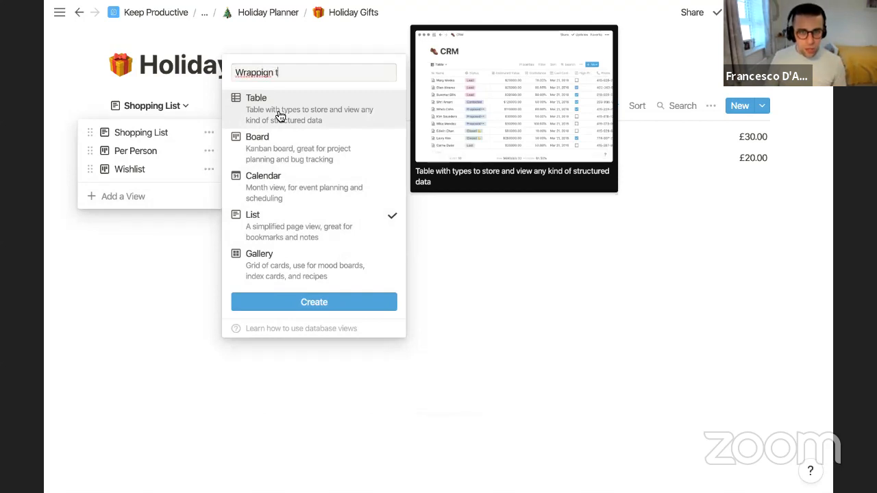
key("BackSpace")
key("BackSpace")
key("BackSpace")
key("BackSpace")
type("ng To Do")
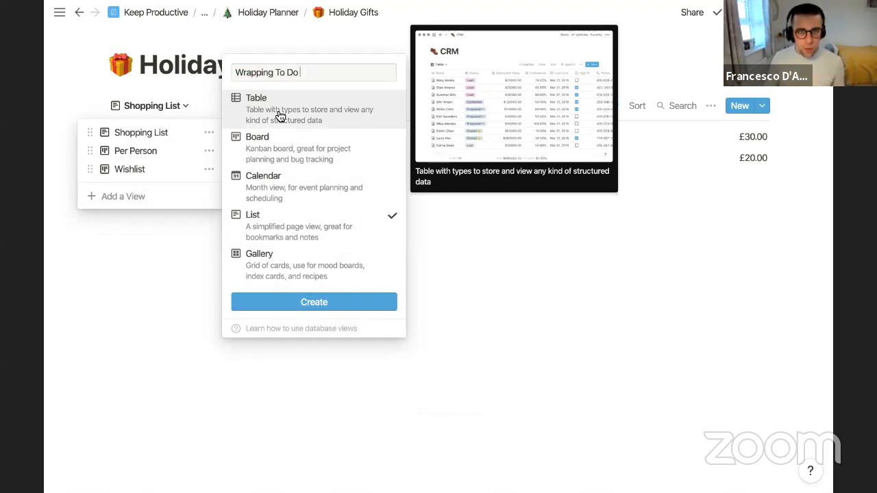
key("Return")
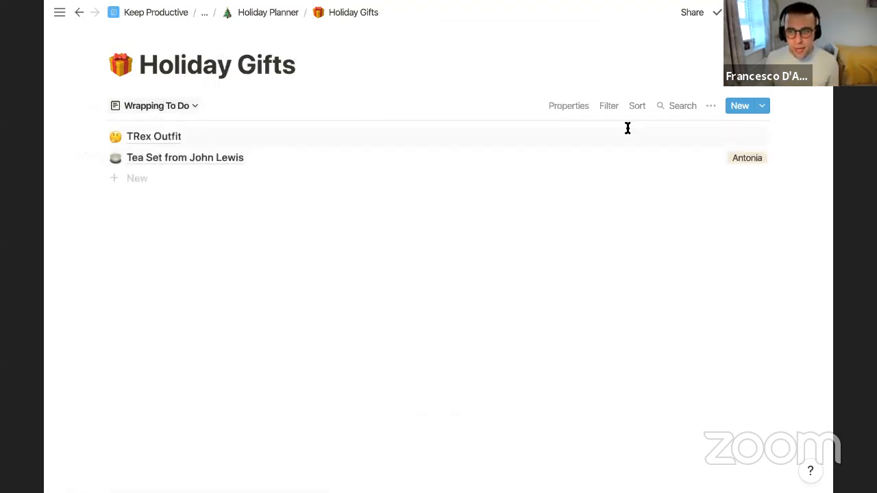
Step: Filter the Wrapping To Do view to gifts whose Wrapped? property is unchecked
left_click(606, 107)
left_click(522, 217)
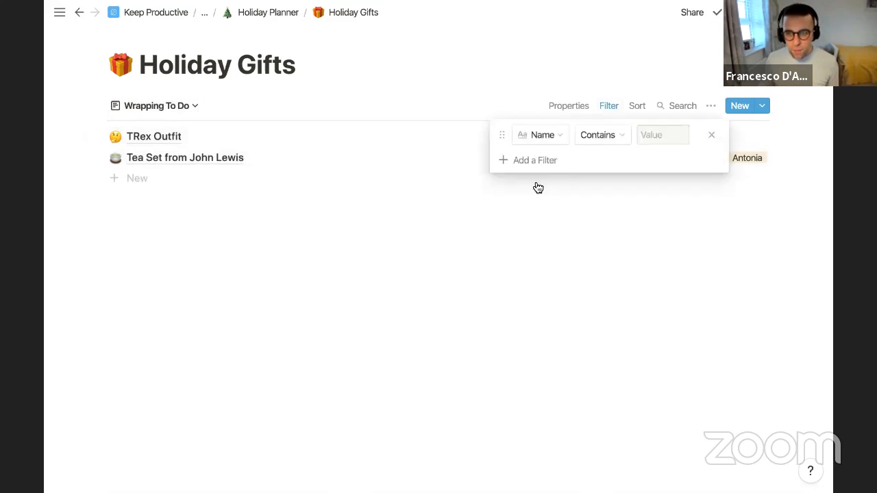
left_click(542, 135)
left_click(533, 301)
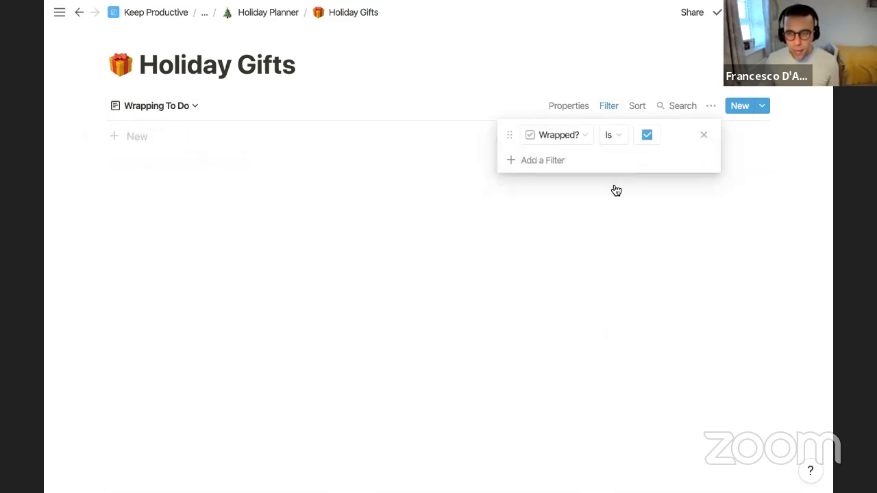
left_click(646, 135)
left_click(523, 240)
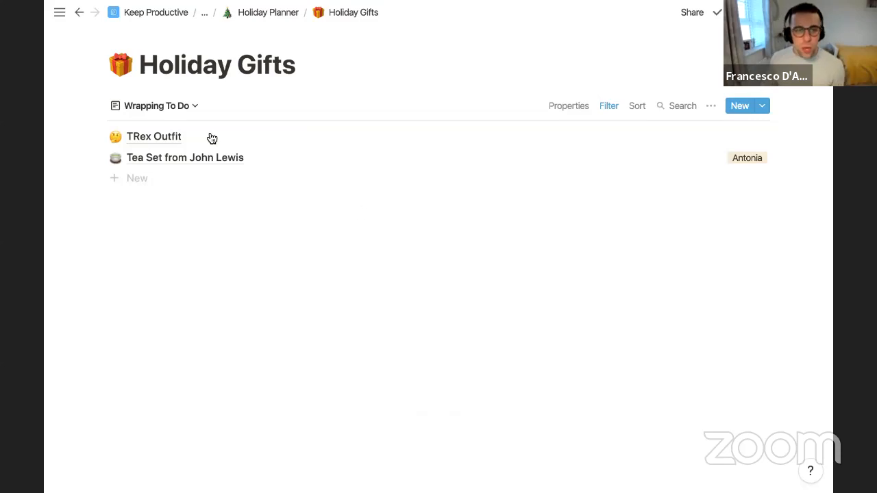
Step: Switch back to the Shopping List view and select the TRex Outfit gift
left_click(180, 106)
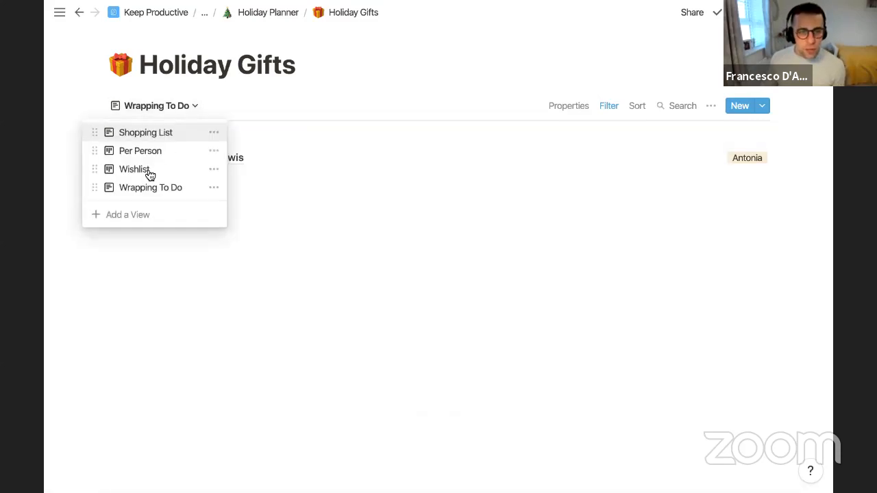
left_click(164, 136)
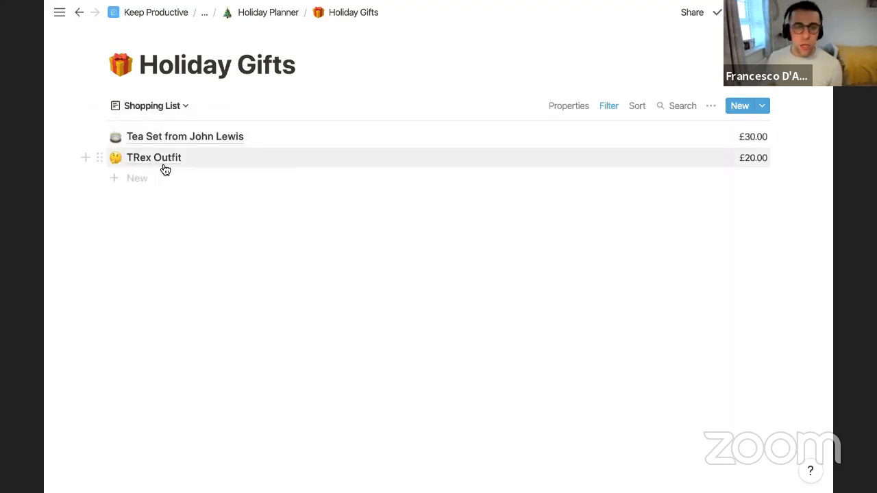
left_click(165, 164)
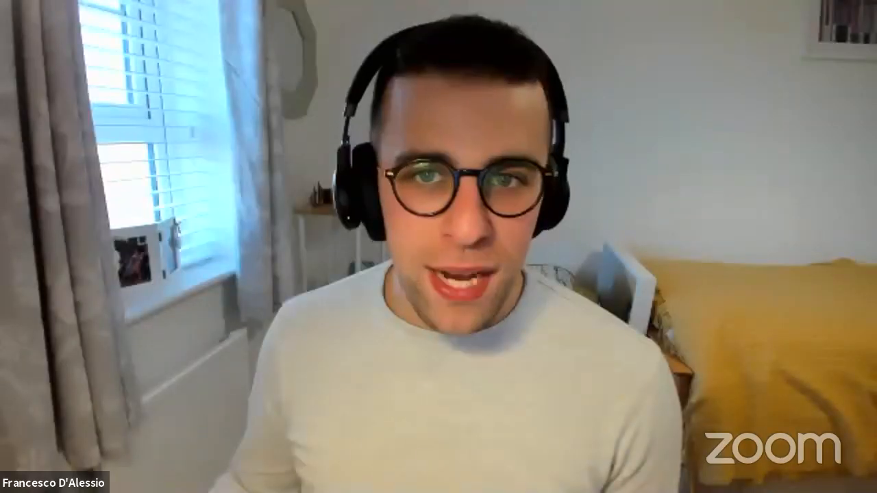
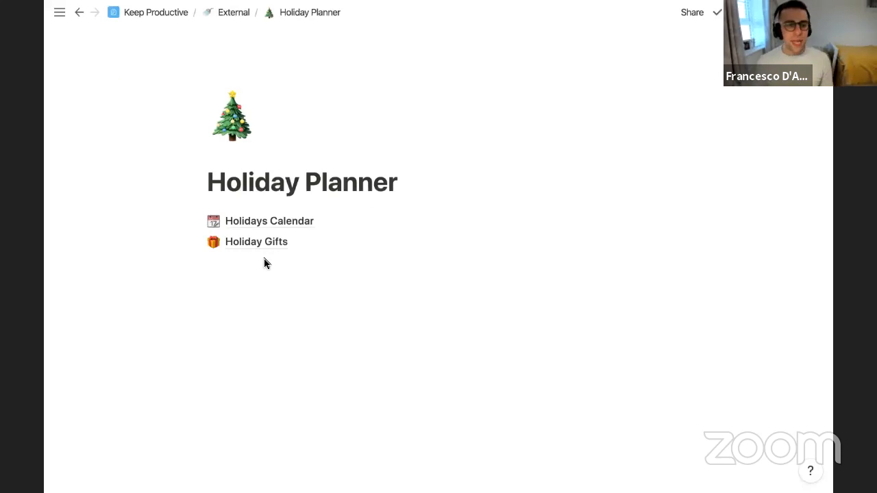
Step: Add a sub-page below Holiday Gifts on the Holiday Planner page and title it "Present Ideas"
left_click(265, 263)
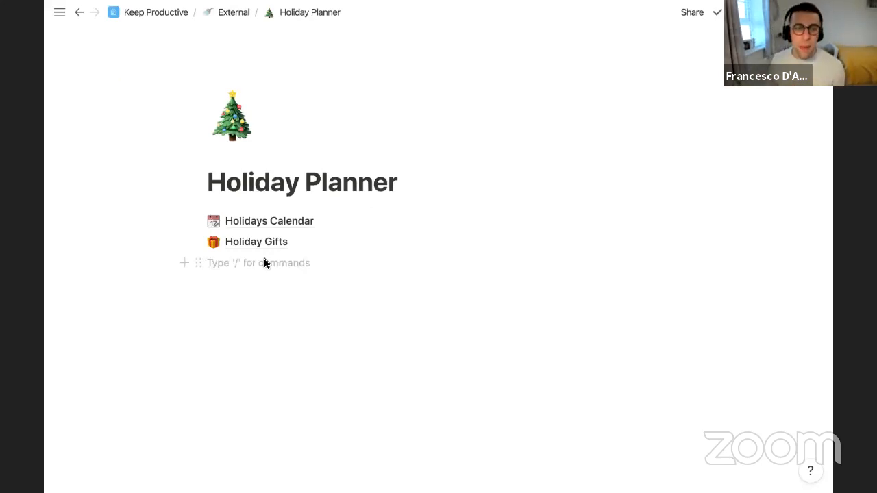
type("/")
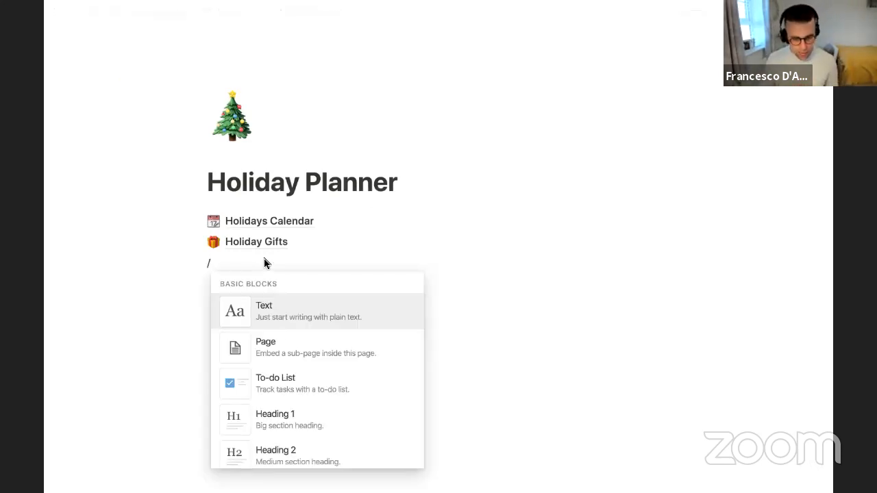
type("pa")
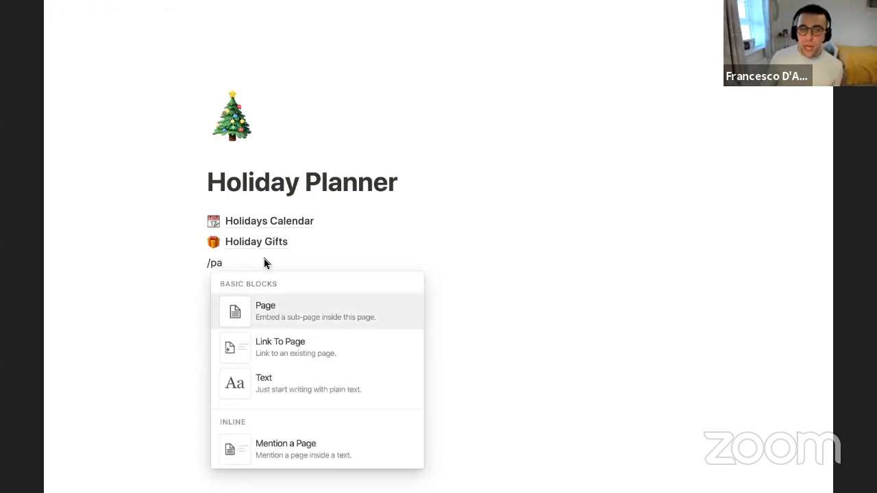
key("Return")
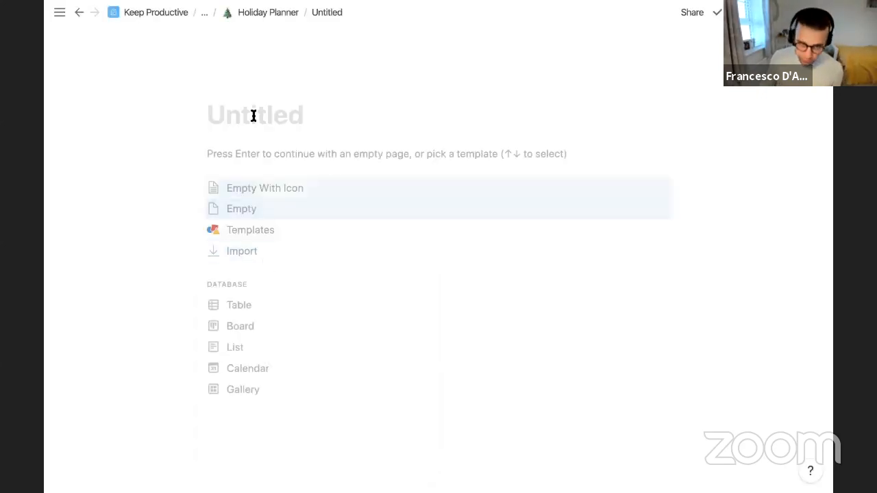
type("Present Ideas")
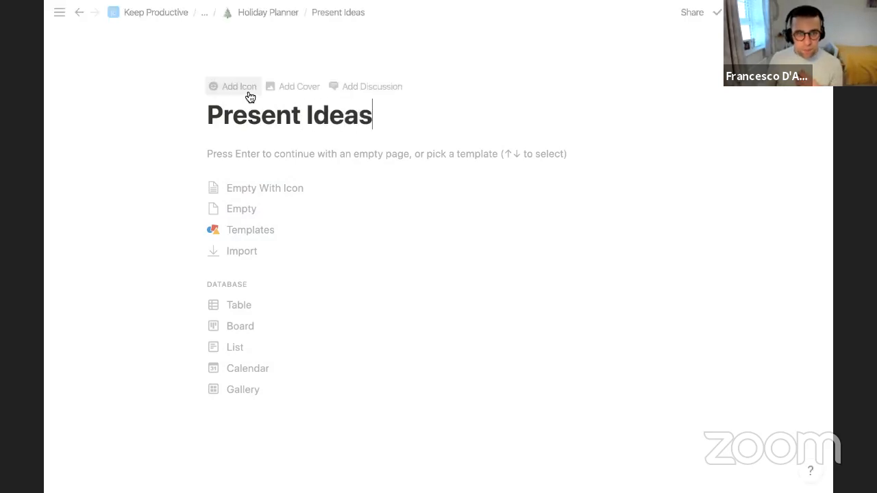
Step: Add an icon to the Present Ideas page and change it to the recently used Santa-hat person emoji
left_click(247, 89)
left_click(232, 137)
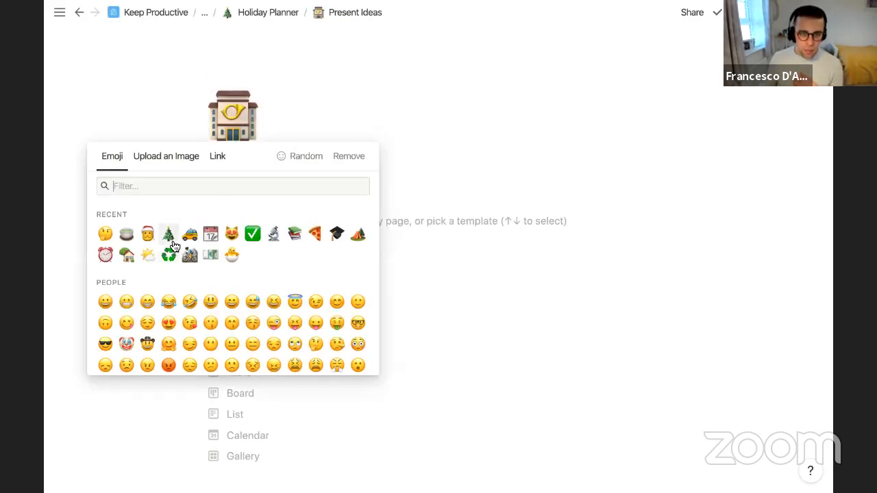
left_click(147, 233)
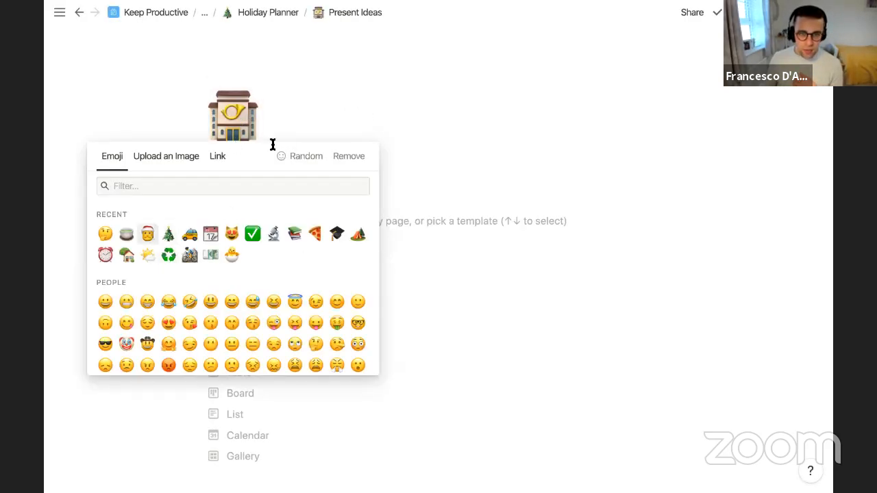
Step: Make the Present Ideas page a gallery database and delete its three sample pages
left_click(258, 14)
left_click(257, 264)
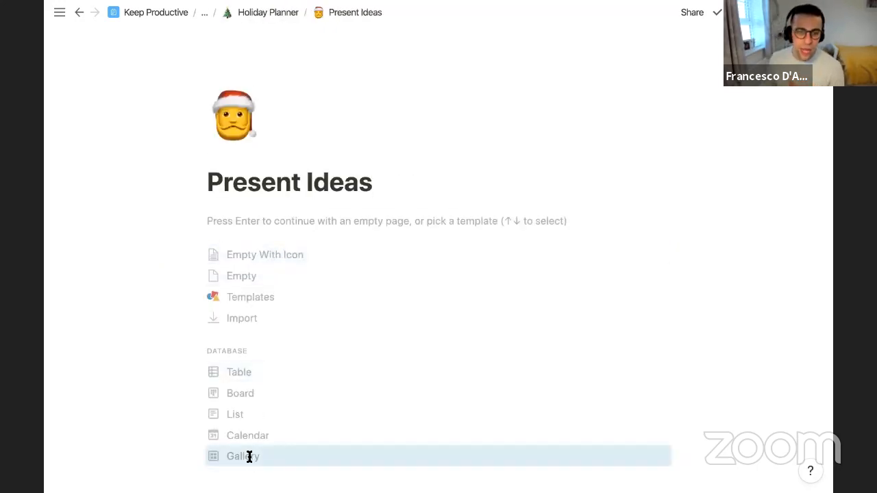
left_click(250, 457)
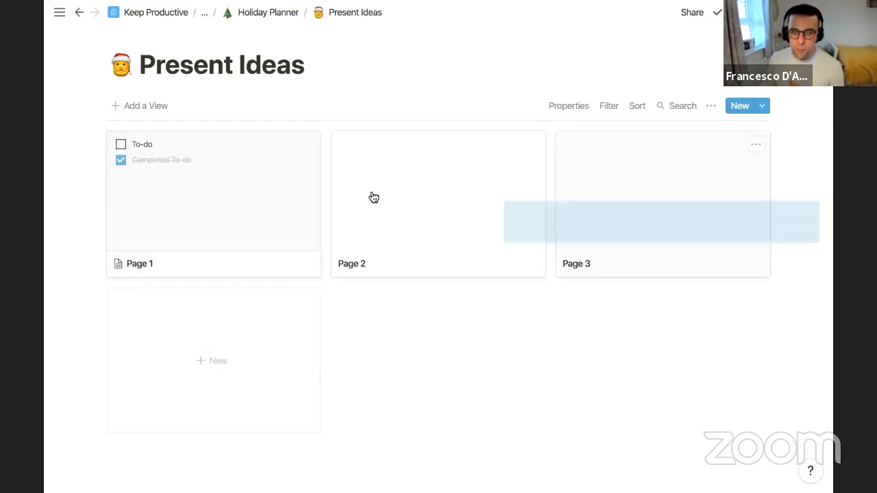
left_click_drag(373, 198, 249, 194)
key("Delete")
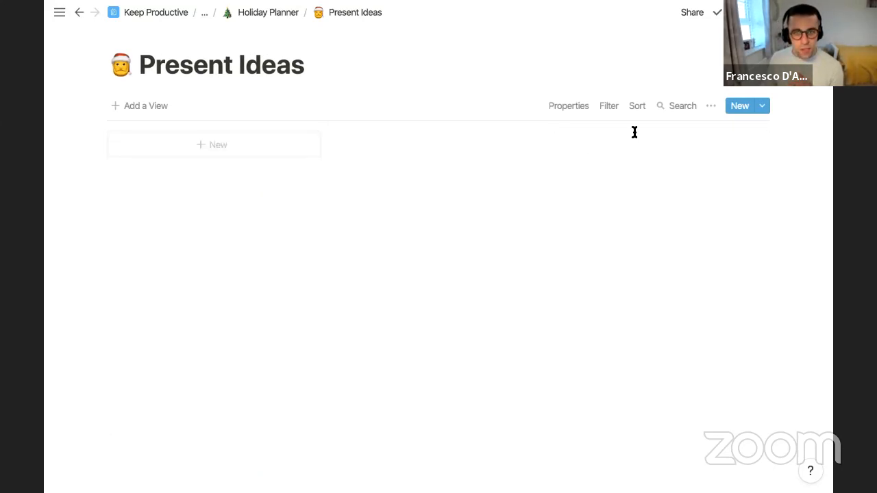
Step: Configure the Present Ideas gallery with Page Content as card preview, Small card size and the Tags property shown
left_click(607, 110)
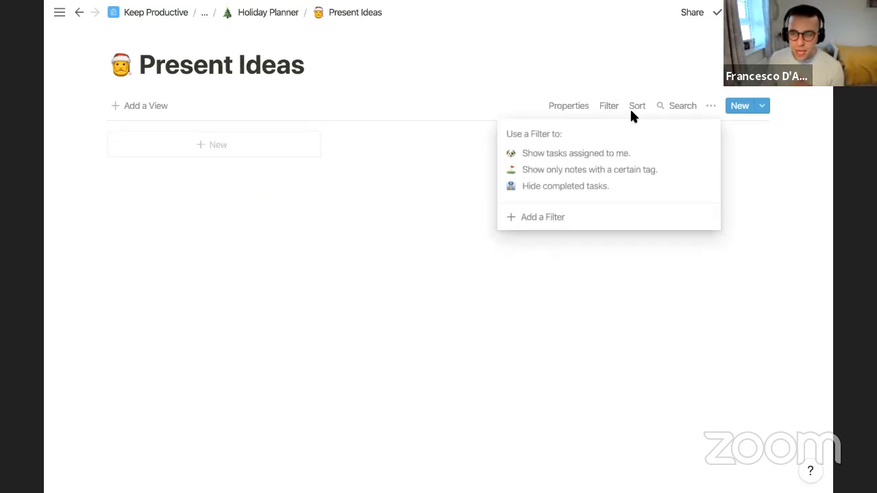
left_click(586, 113)
left_click(610, 133)
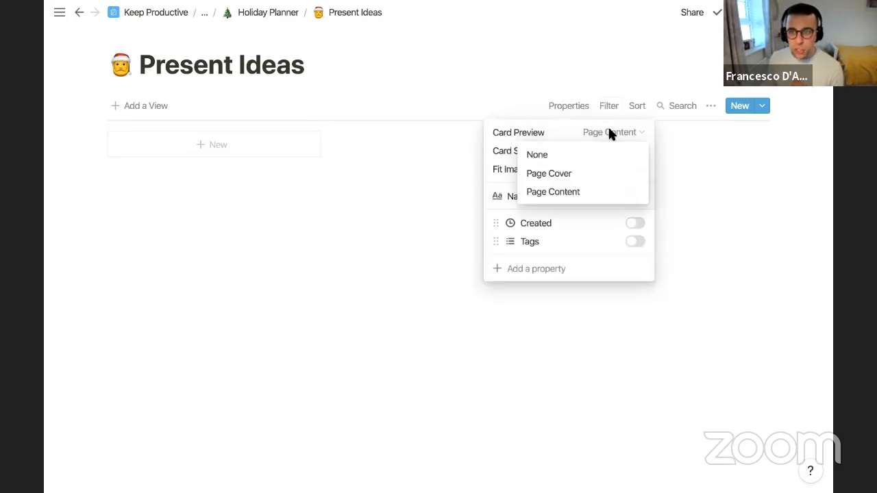
left_click(586, 191)
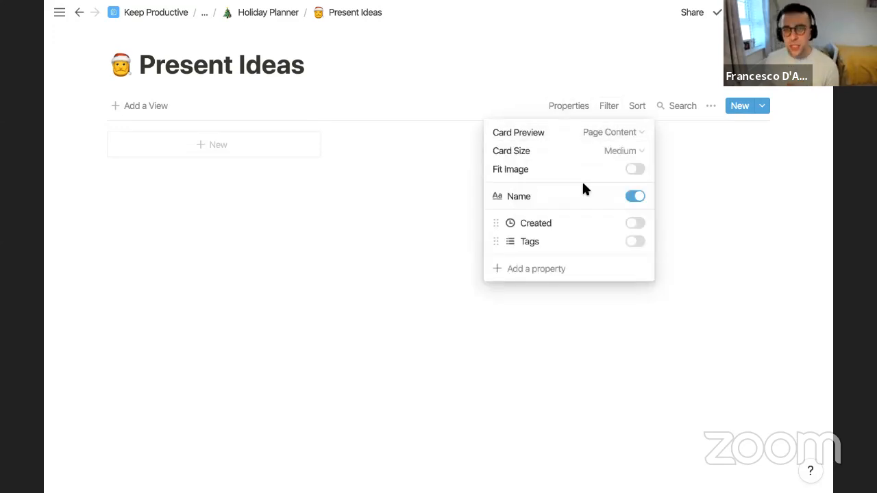
left_click(628, 151)
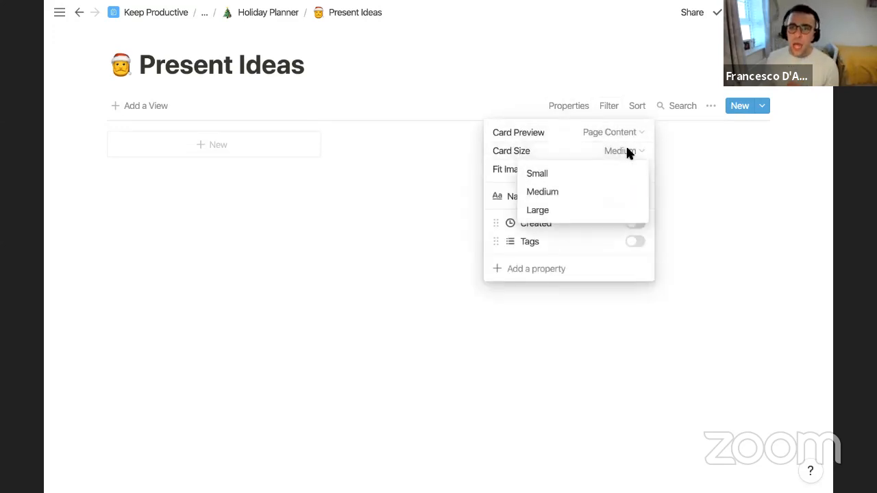
left_click(579, 180)
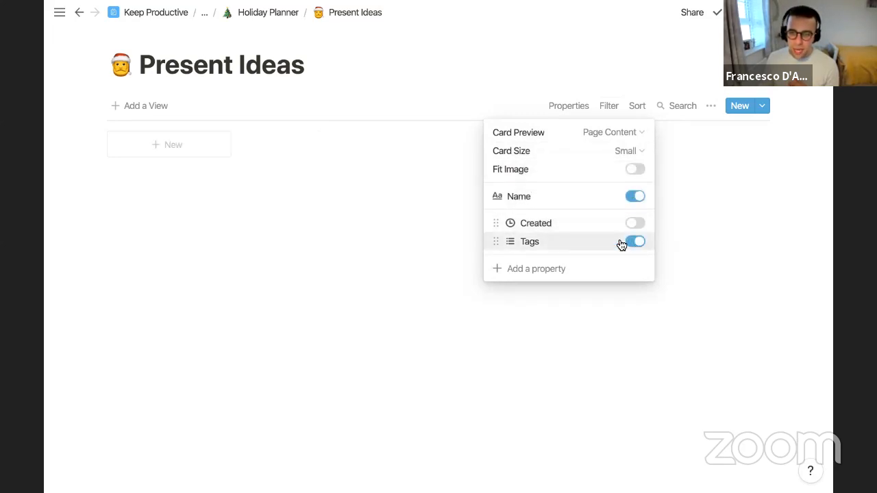
left_click(408, 226)
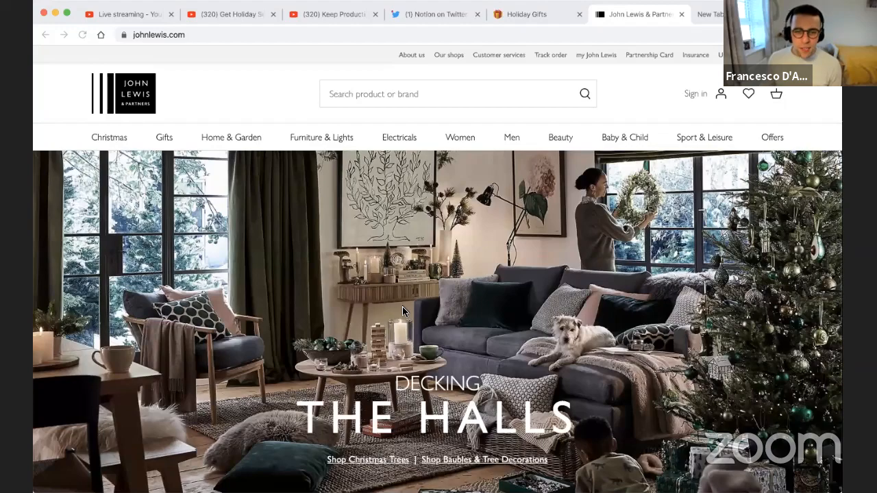
Step: Browse the John Lewis home page in the web browser for present ideas
scroll(402, 307, "down", 5)
scroll(402, 311, "down", 10)
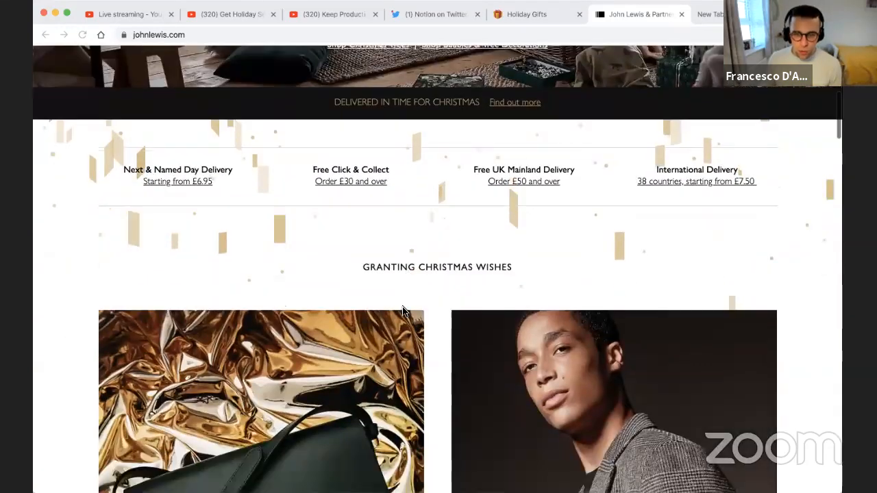
Step: Browse the John Lewis home page and open the Candles & Home Fragrance category
scroll(403, 311, "down", 10)
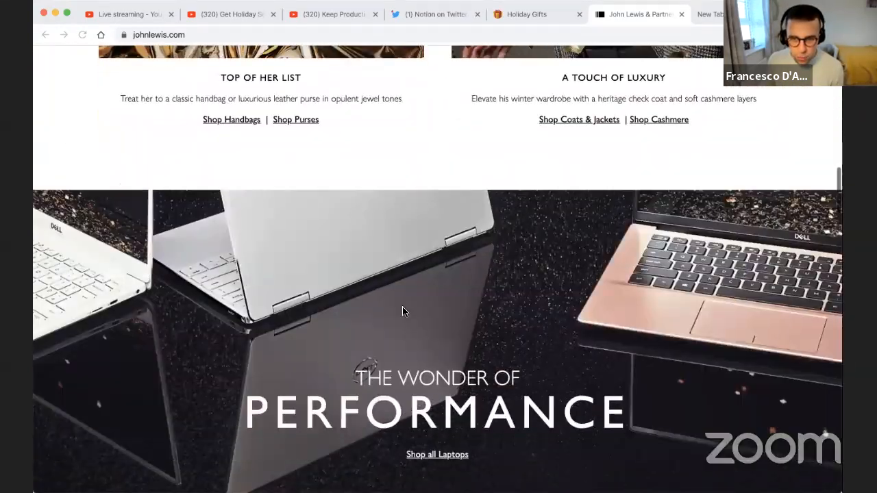
scroll(436, 288, "down", 10)
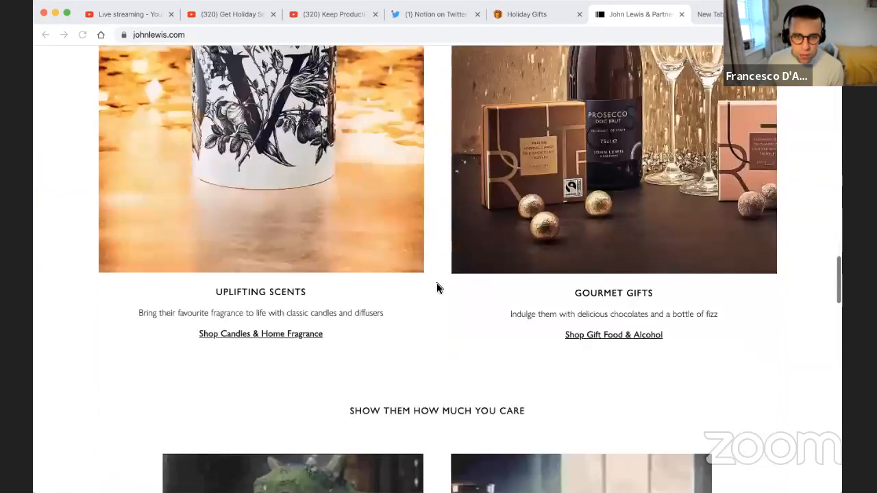
scroll(437, 287, "down", 5)
scroll(384, 227, "up", 4)
left_click(319, 158)
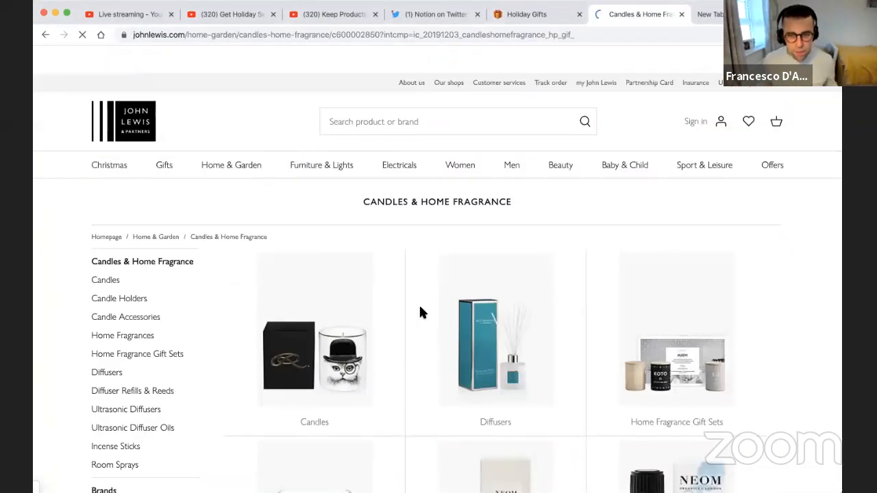
Step: Go into the Diffusers category and open the John Lewis & Partners Winter Spice Copper Reed Diffuser, 120ml product page
scroll(418, 303, "down", 2)
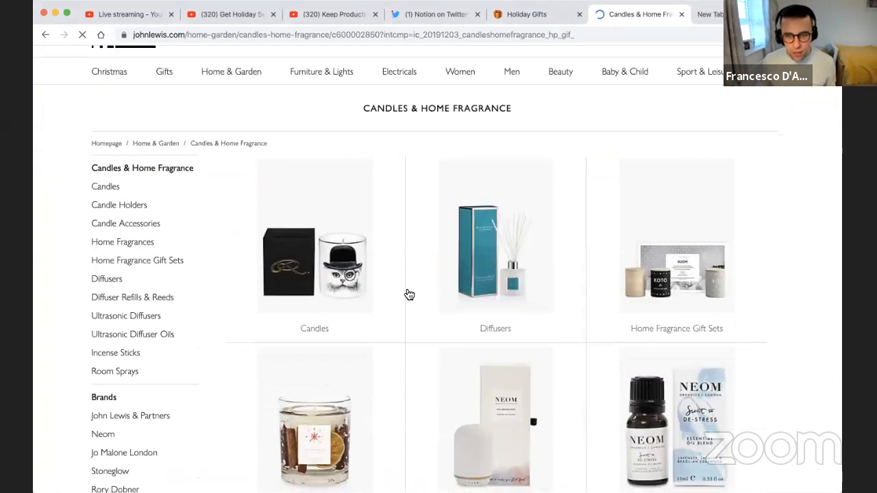
left_click(482, 262)
scroll(409, 290, "down", 5)
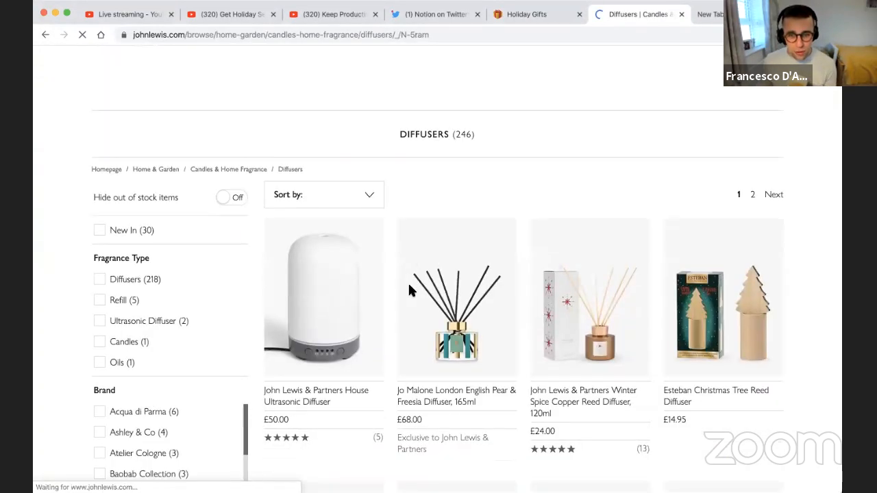
scroll(468, 274, "down", 1)
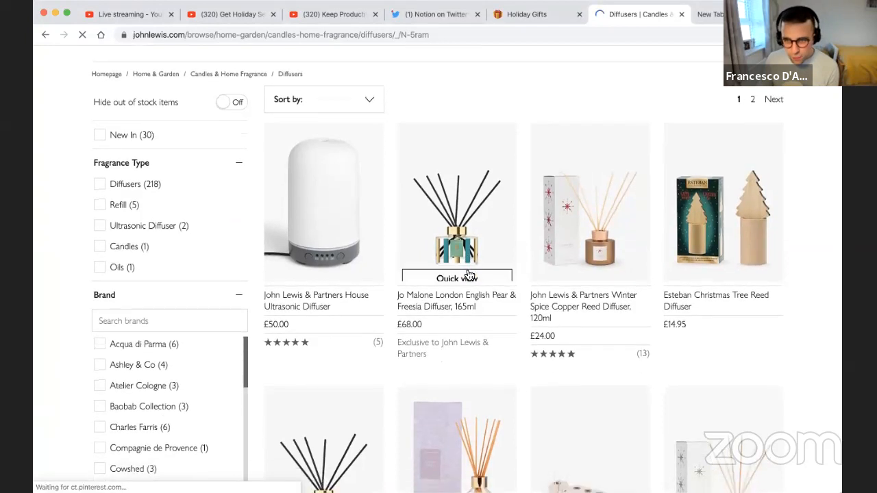
mouse_move(608, 241)
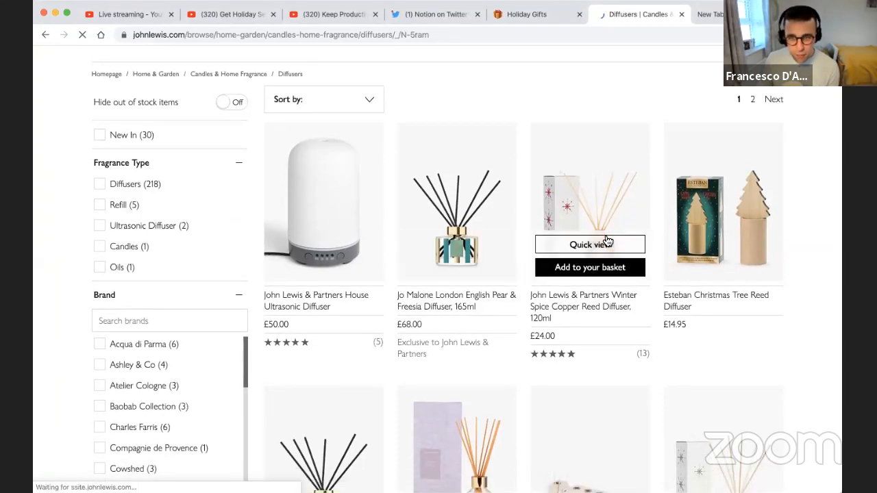
left_click(590, 206)
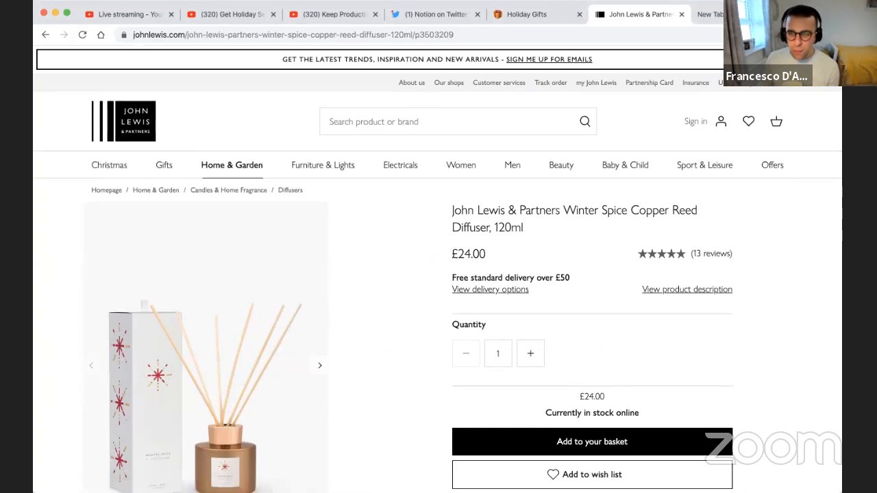
Step: Clip the diffuser page to Notion, searching for "present" to choose the Present Ideas database as the destination
left_click(781, 34)
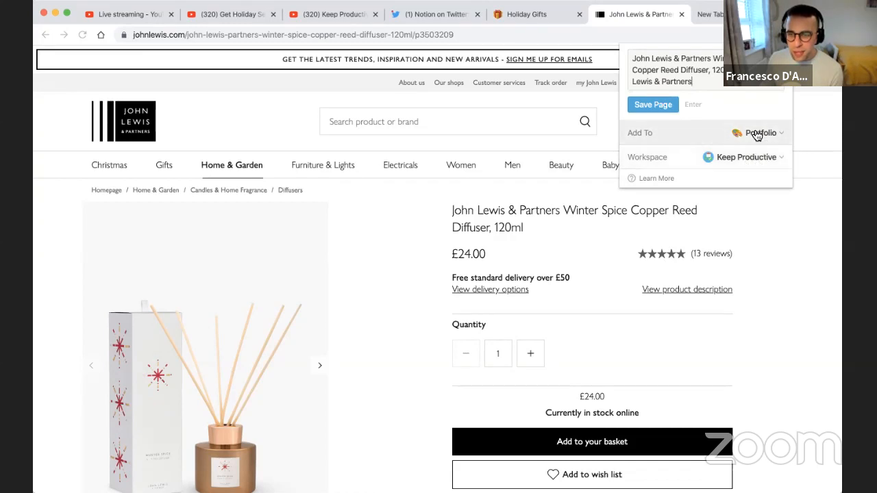
left_click(758, 165)
left_click(716, 126)
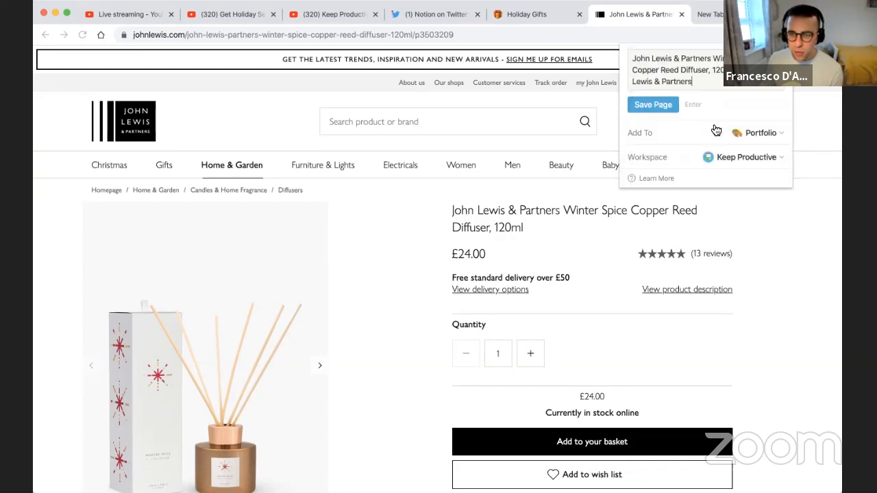
left_click(746, 131)
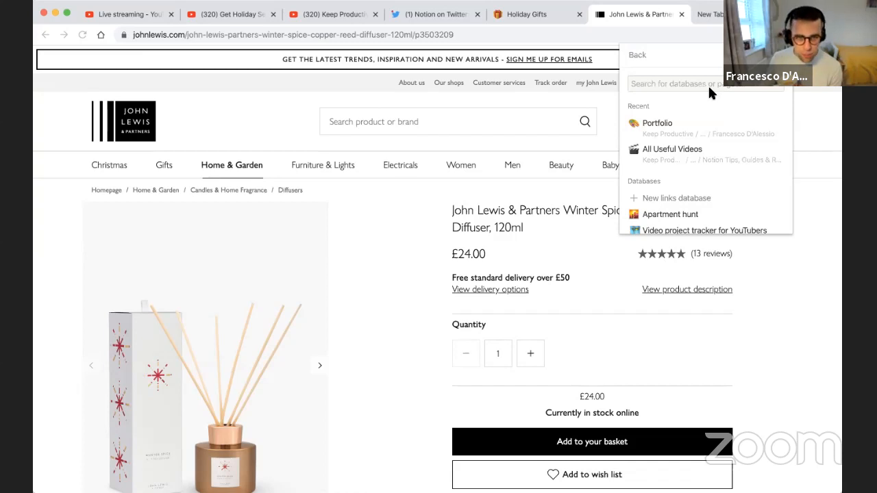
type("pre")
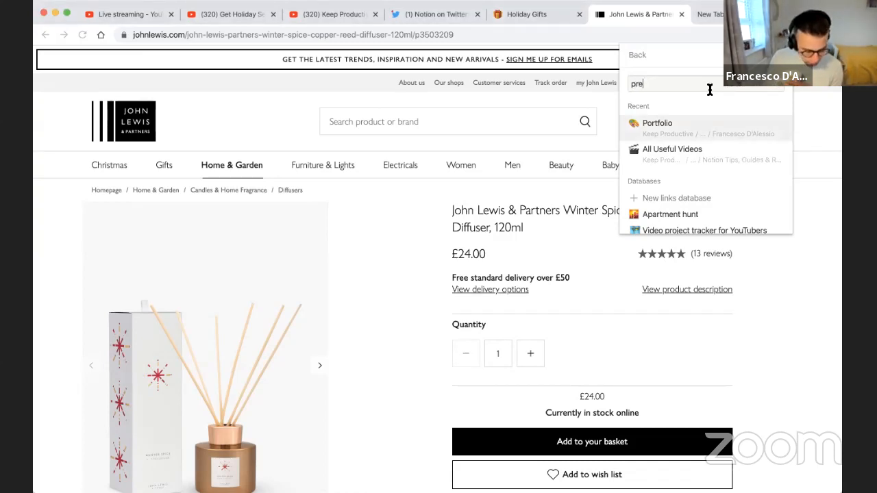
type("sent")
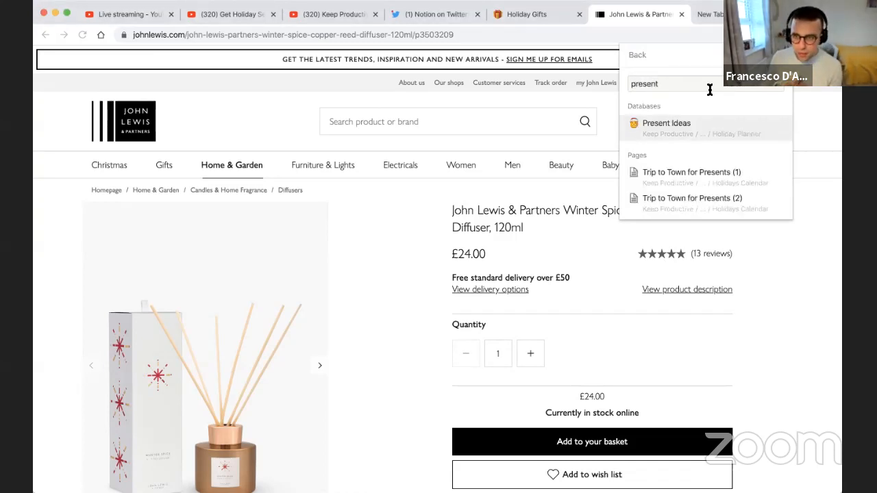
left_click(715, 131)
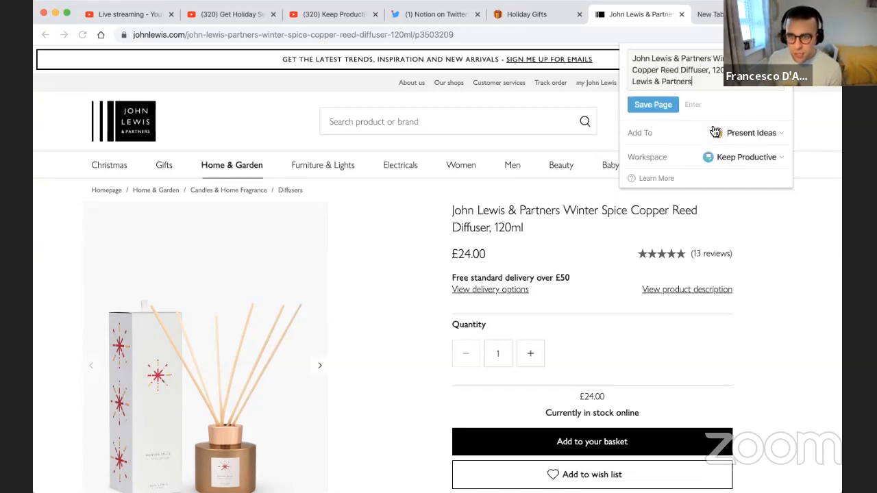
left_click(671, 107)
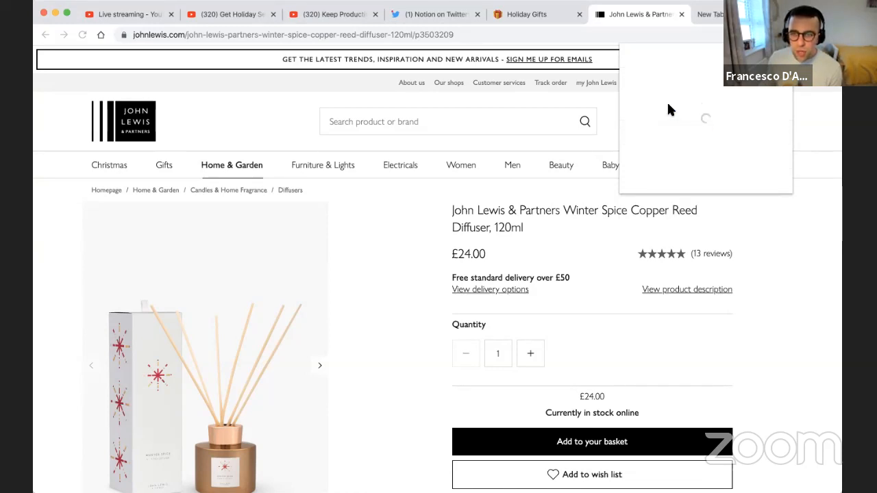
left_click(593, 102)
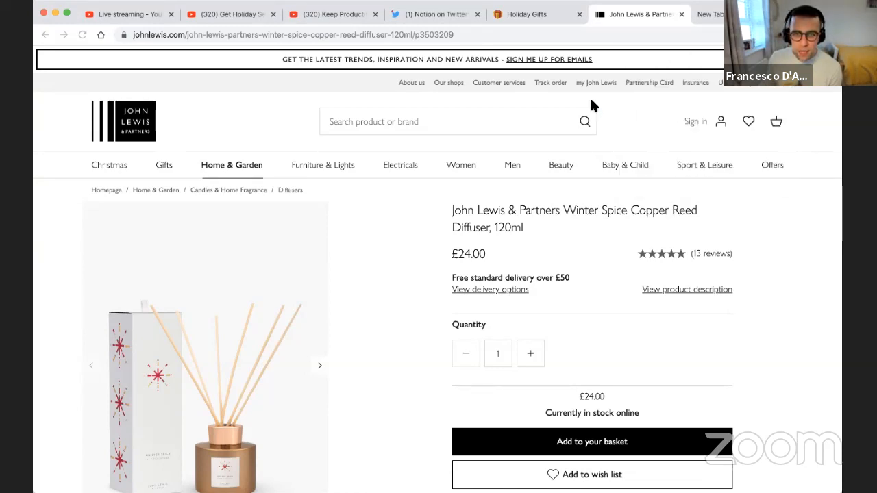
Step: Return to the store's home page and open the Google Nest Mini product from the voice-control feature
left_click(136, 137)
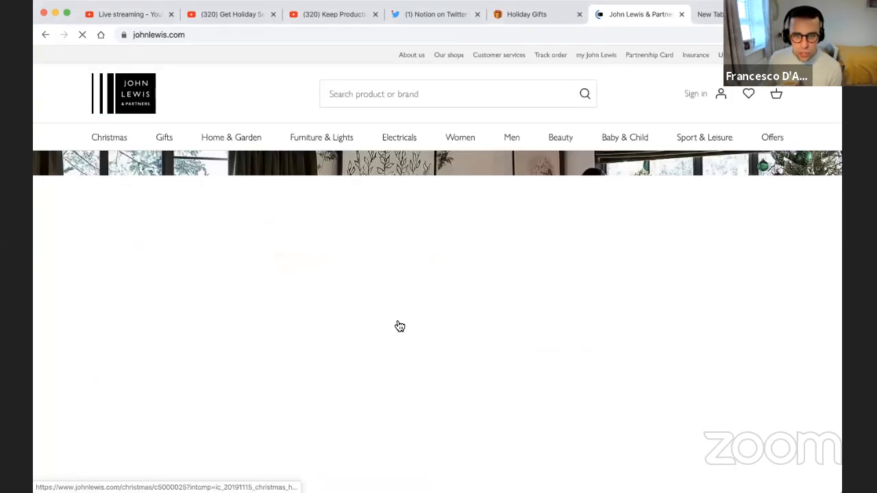
scroll(460, 227, "down", 5)
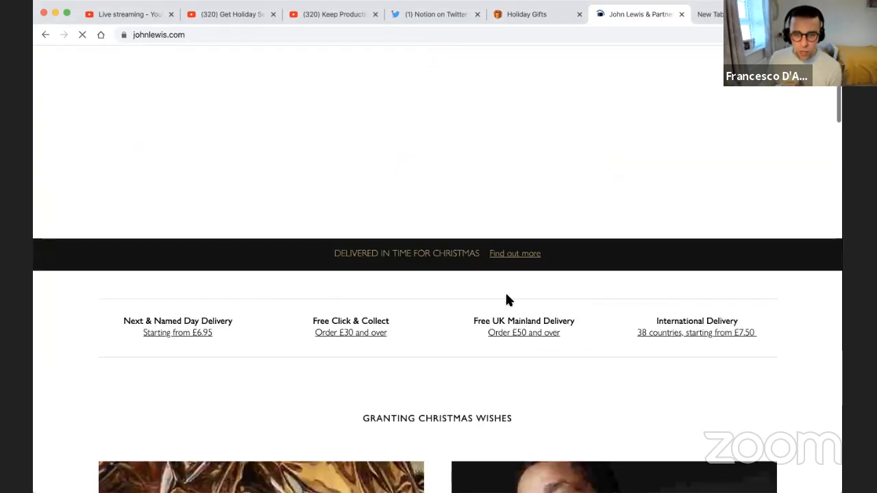
scroll(505, 298, "down", 2)
scroll(507, 299, "down", 10)
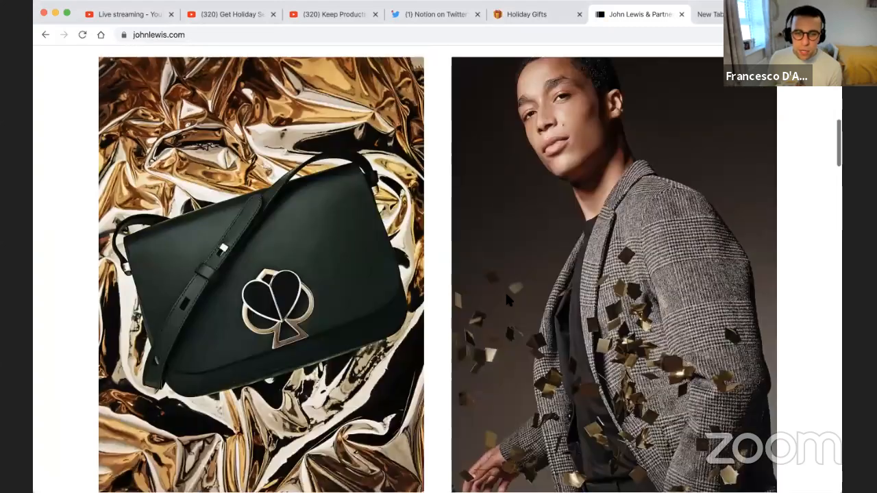
scroll(507, 300, "down", 6)
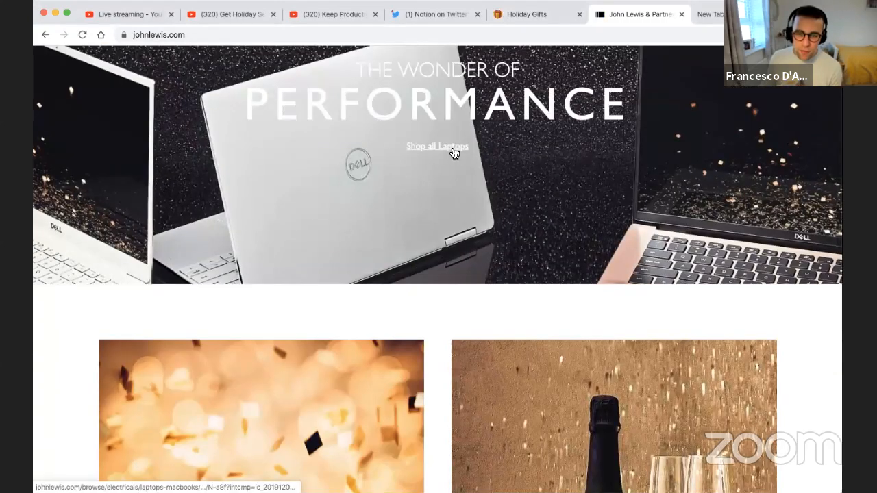
scroll(453, 153, "down", 15)
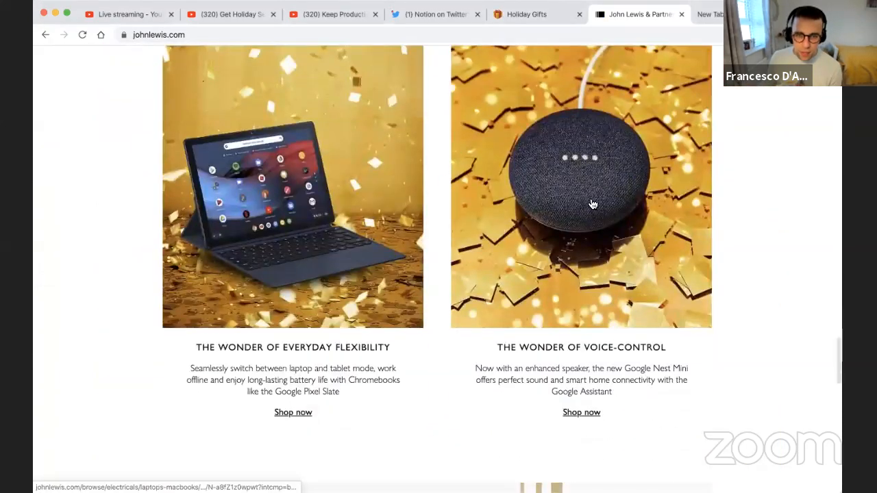
left_click(605, 207)
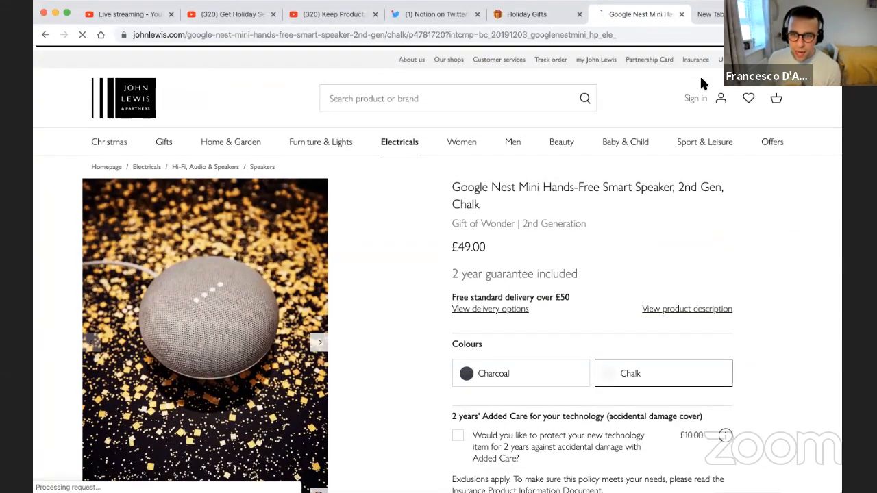
Step: Clip the Google Nest Mini product page to the Present Ideas database in the Keep Productive workspace
left_click(781, 34)
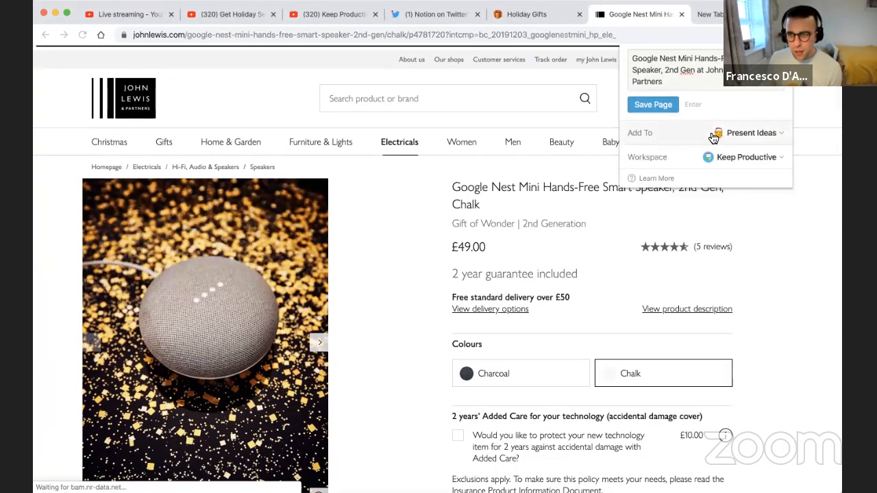
left_click(656, 112)
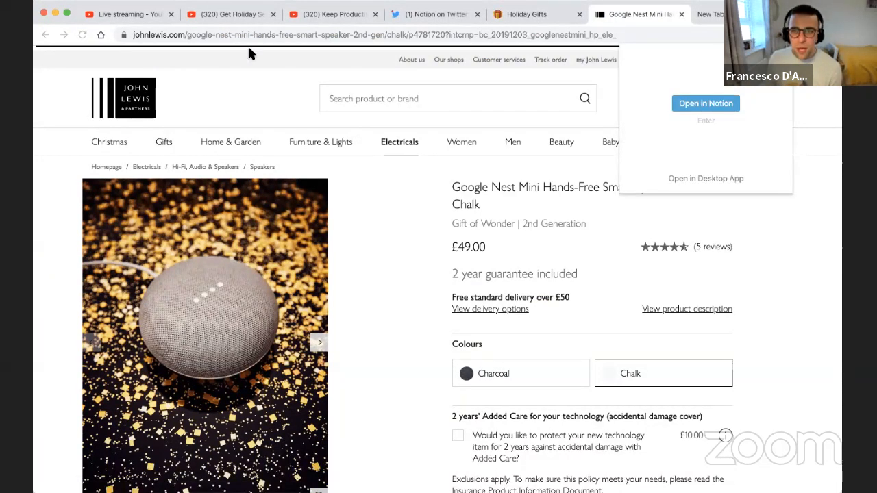
key("Escape")
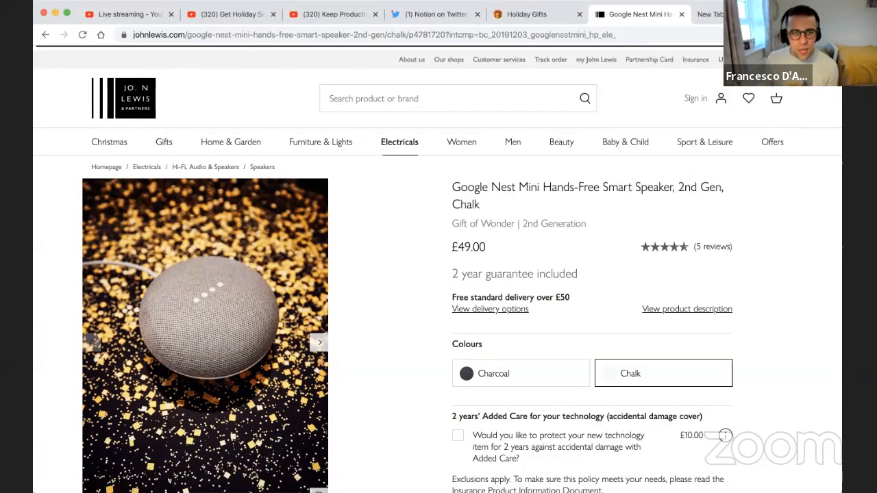
Step: Return to the home page and go through Christmas and Christmas Lights to the 10 LED Ceramic House Light, White product page
left_click(46, 35)
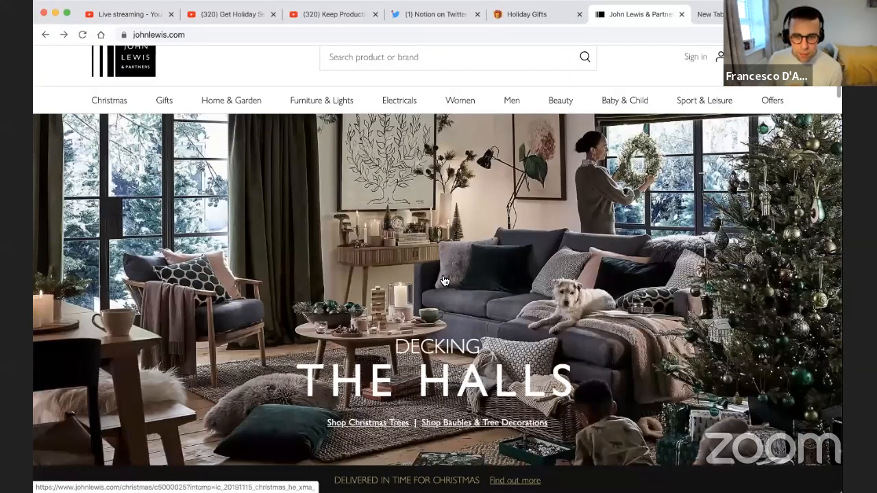
left_click(395, 297)
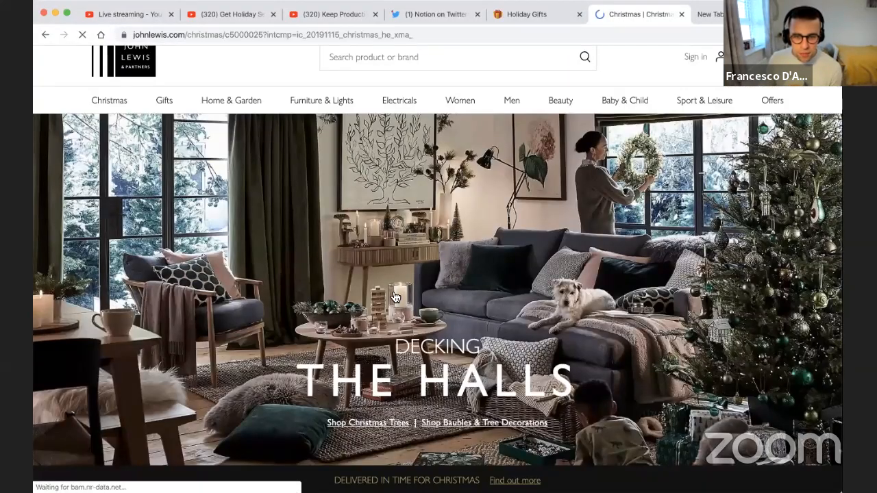
scroll(395, 297, "down", 8)
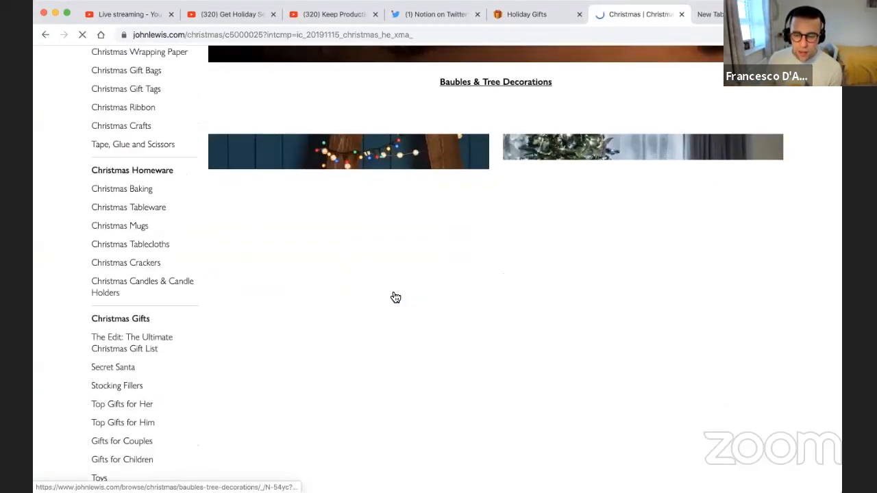
scroll(390, 295, "down", 2)
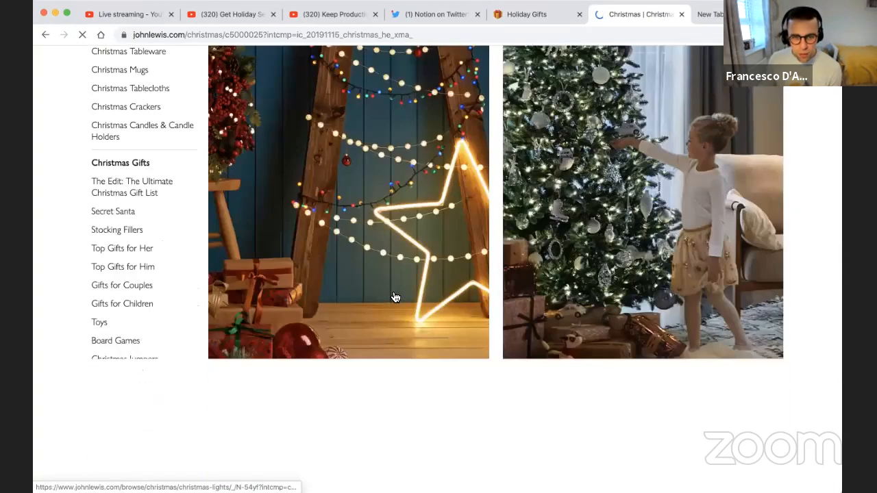
left_click(403, 230)
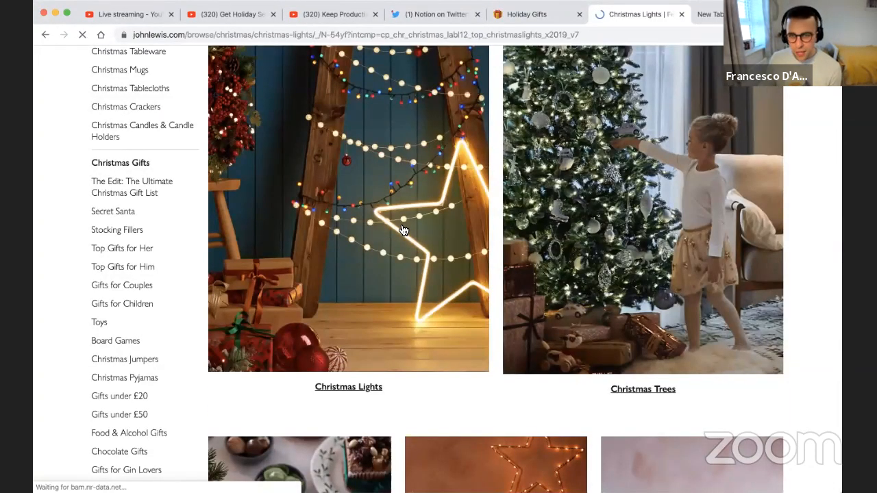
scroll(435, 298, "down", 4)
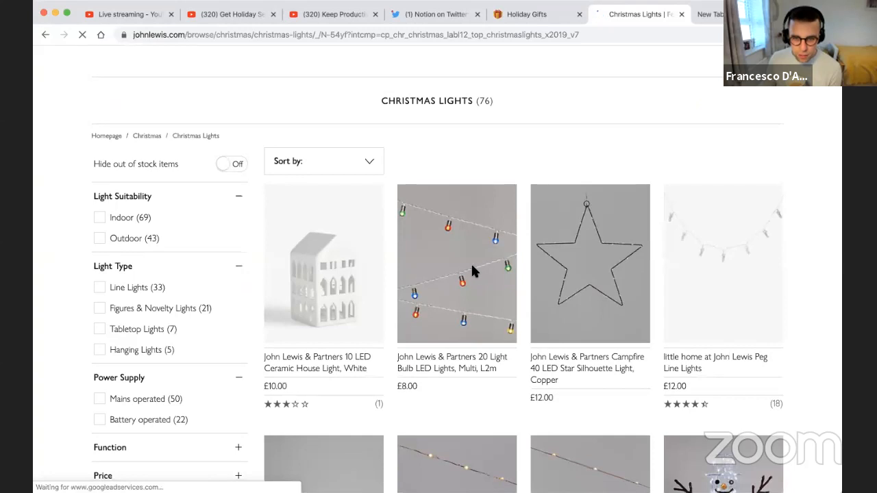
left_click(341, 276)
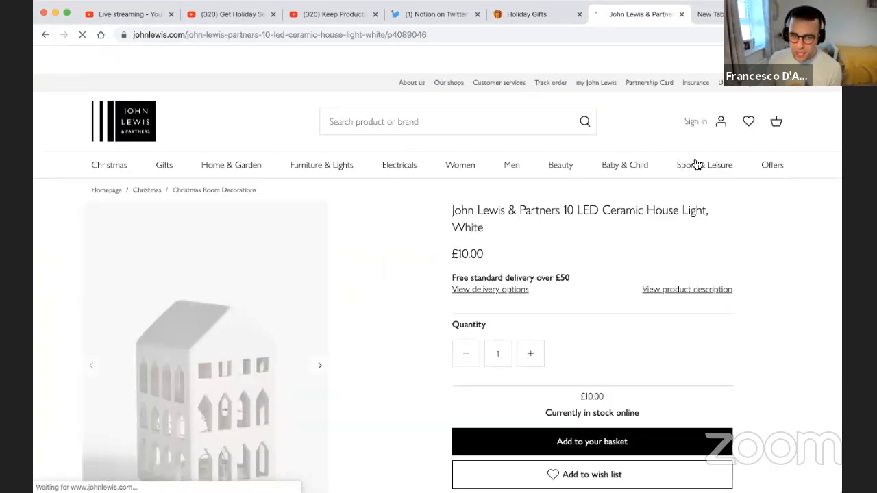
Step: Clip the ceramic house light product page to the Present Ideas database
scroll(693, 164, "down", 2)
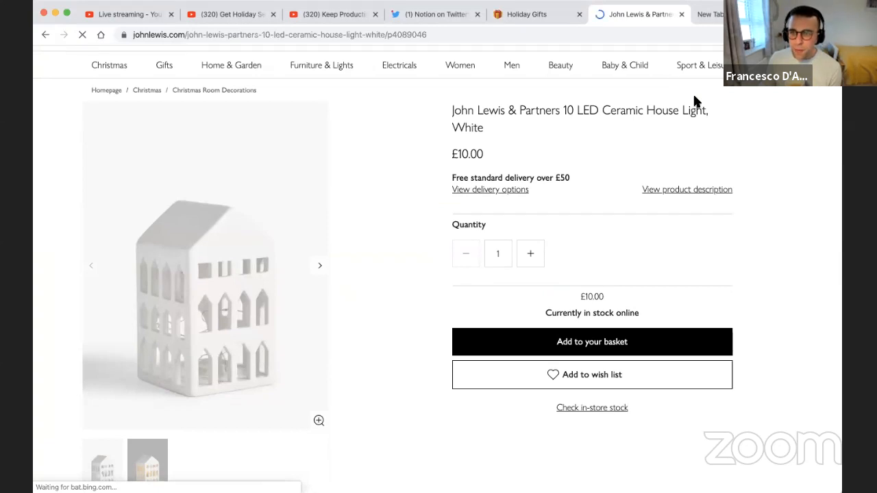
left_click(774, 35)
left_click(652, 104)
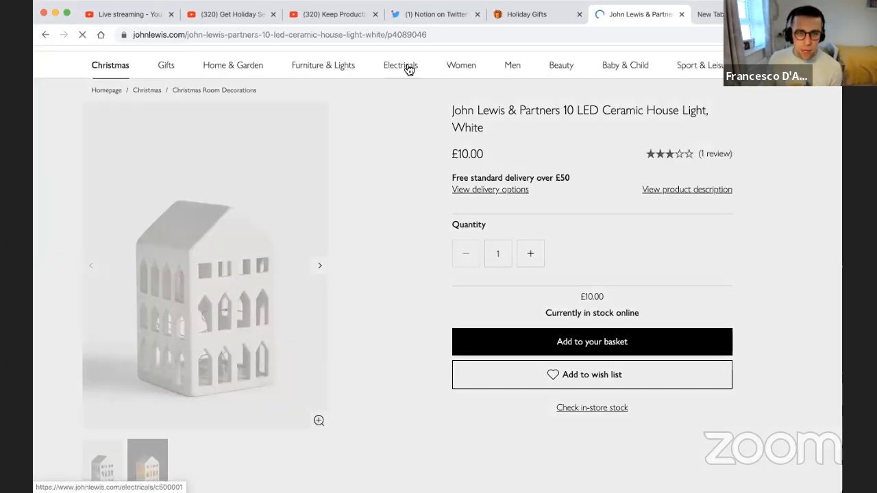
Step: Go through the Women's gift ideas for her to the Leather Alphabet Coin Purse, Green S, and clip its page to Present Ideas
mouse_move(411, 69)
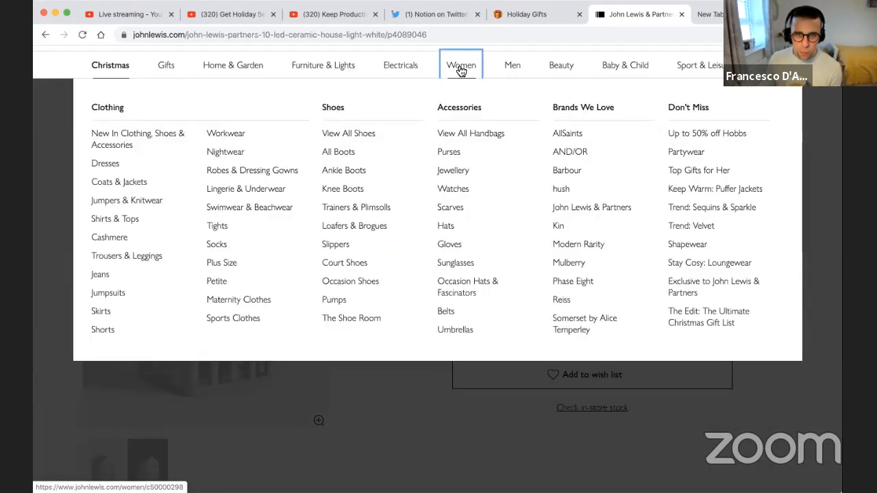
left_click(460, 68)
scroll(367, 192, "down", 3)
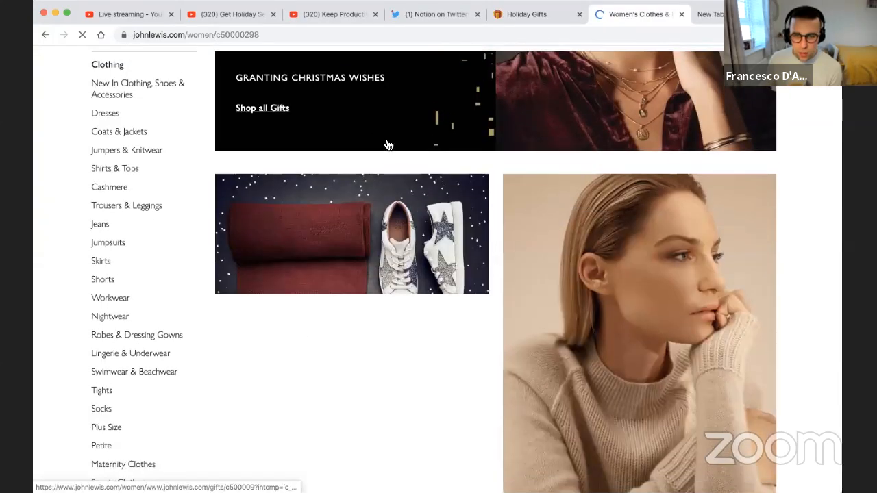
left_click(365, 252)
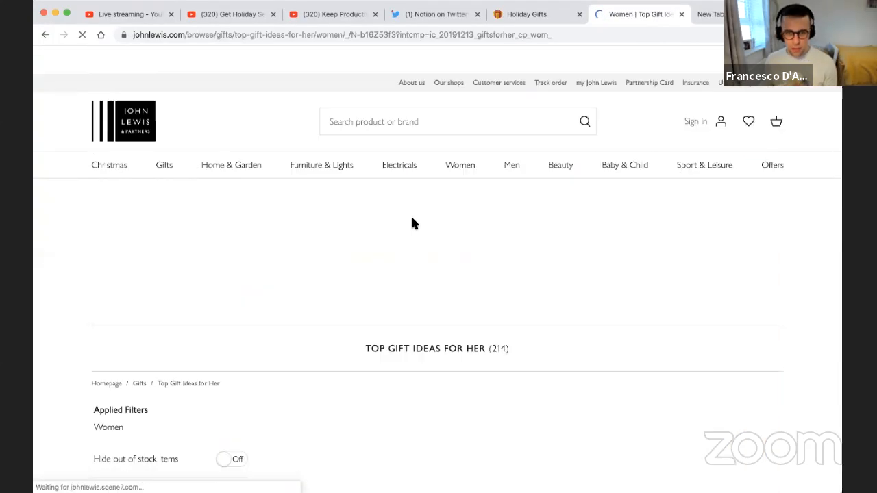
scroll(411, 223, "down", 3)
scroll(411, 223, "down", 10)
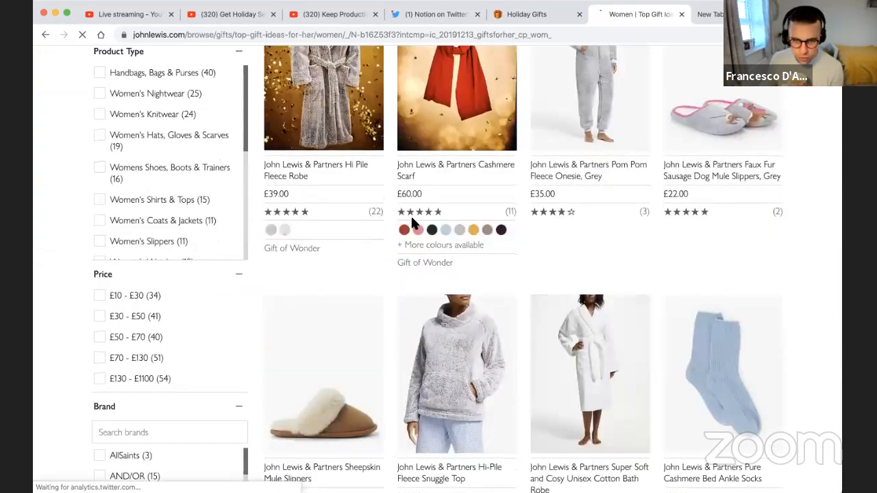
scroll(415, 224, "down", 15)
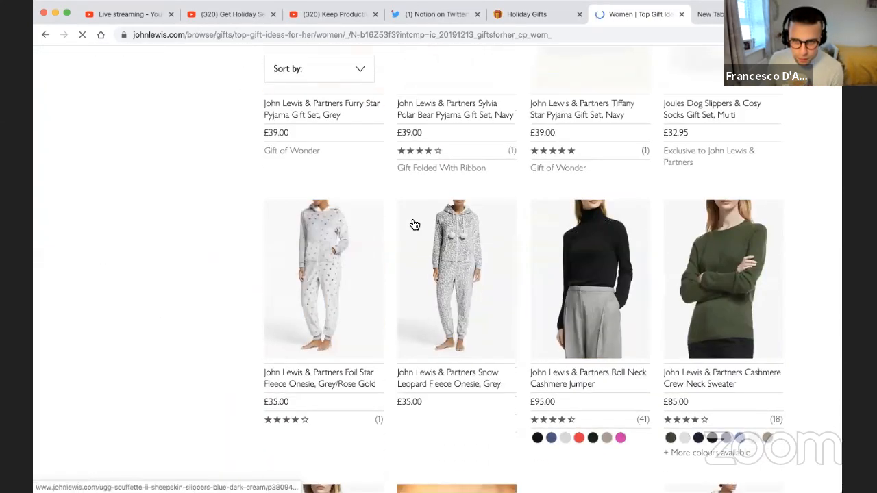
scroll(414, 225, "up", 4)
scroll(428, 215, "down", 1)
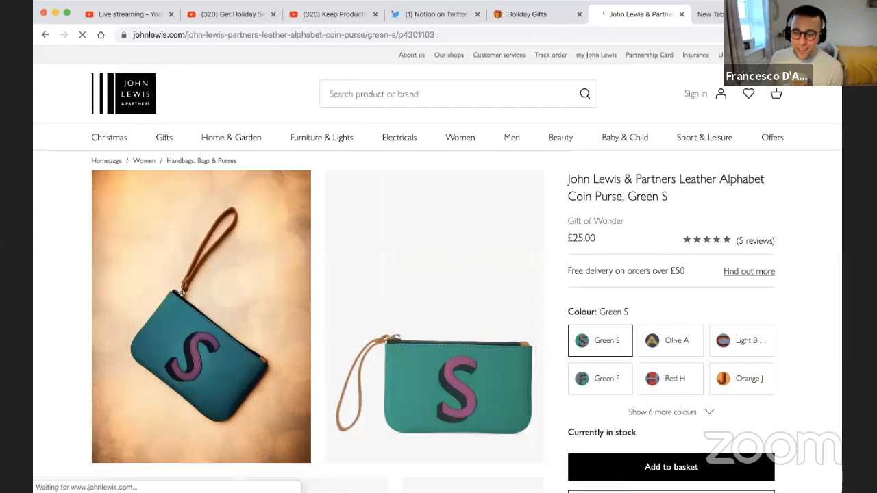
left_click(781, 34)
left_click(652, 104)
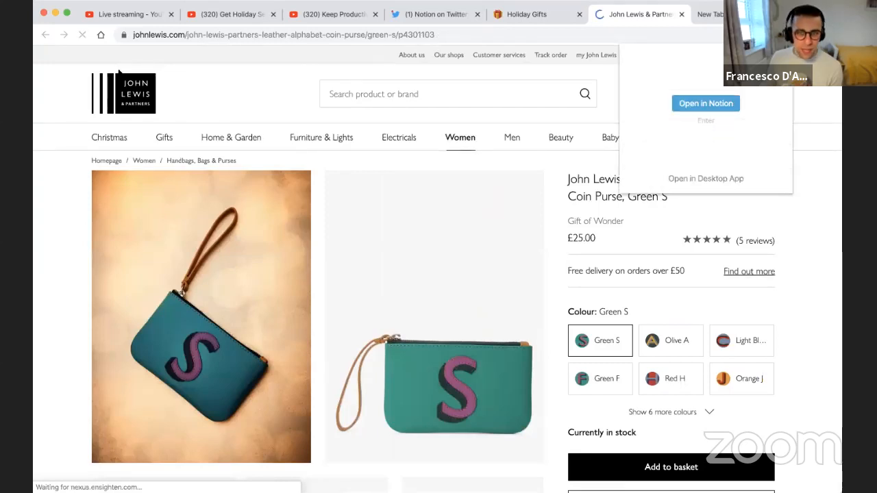
Step: Return to the gift list, open the Cashmere Relaxed Roll Neck Sweater, Bottle Green, and clip its page to Present Ideas in the Keep Productive workspace
left_click(45, 34)
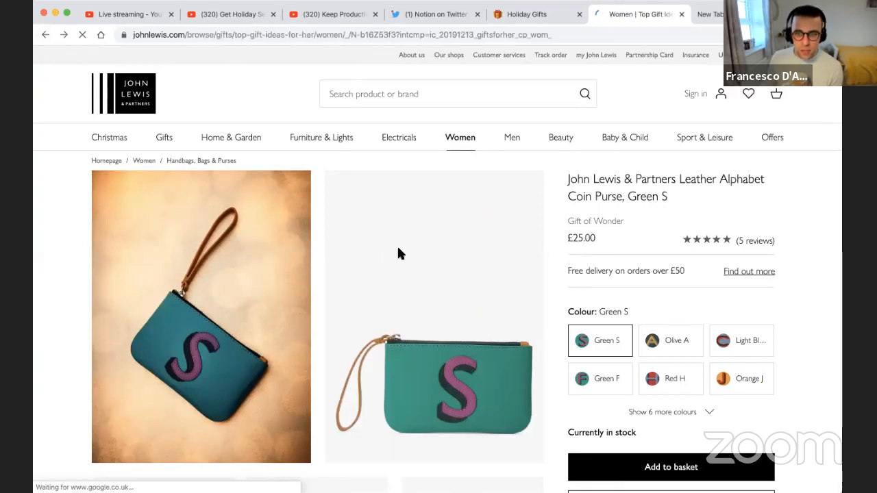
scroll(400, 253, "down", 15)
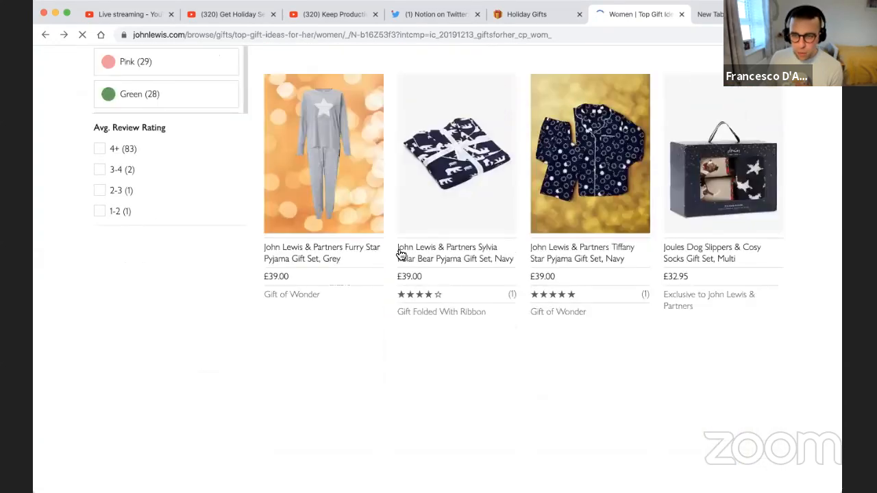
scroll(401, 255, "down", 3)
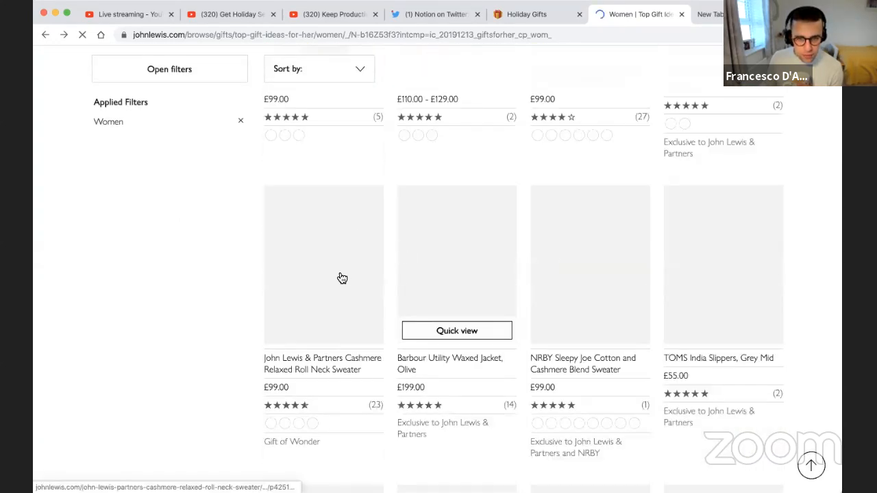
left_click(340, 249)
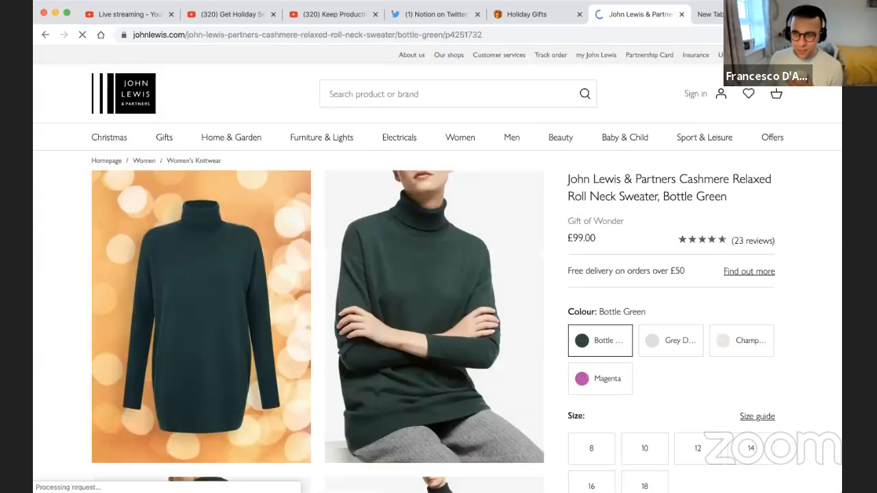
key("super+shift+s")
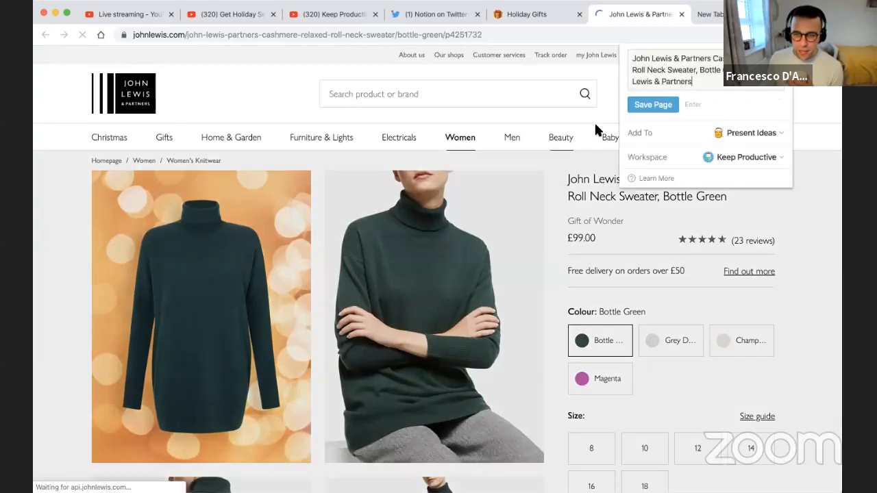
left_click(653, 104)
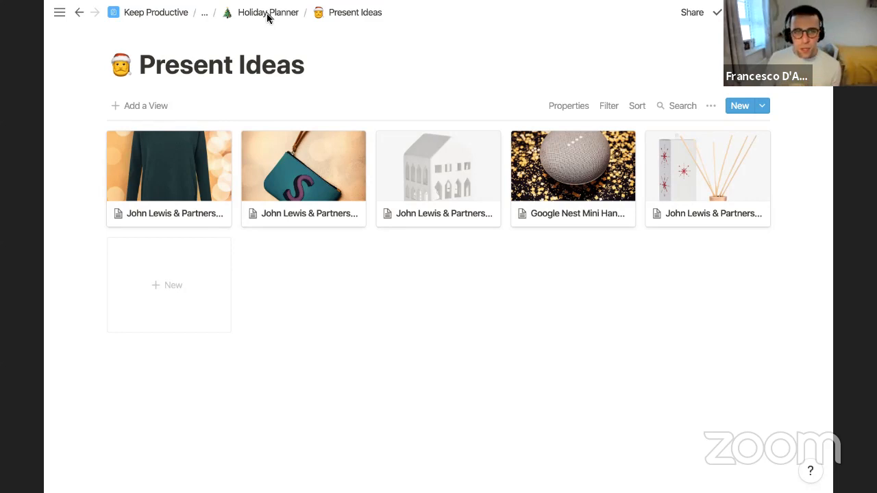
Step: In Notion, reopen Present Ideas from the Holiday Planner and examine the clipped content of the Winter Spice Copper Reed Diffuser page
left_click(267, 14)
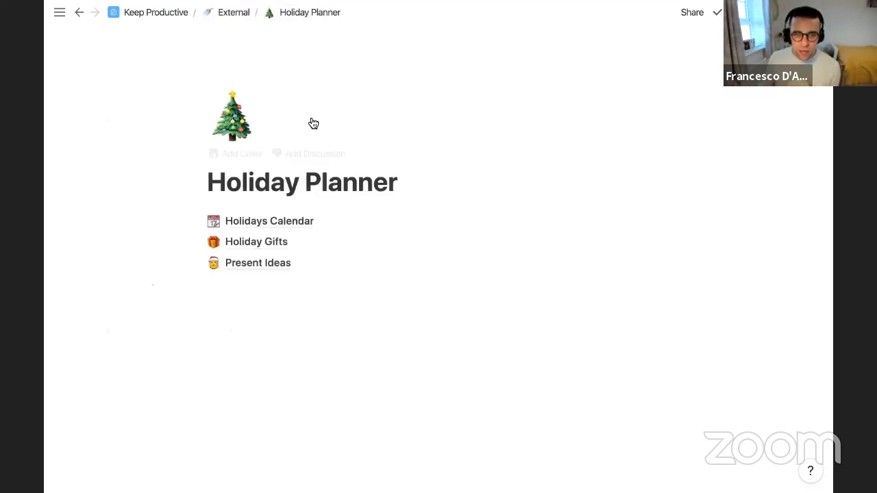
left_click(257, 267)
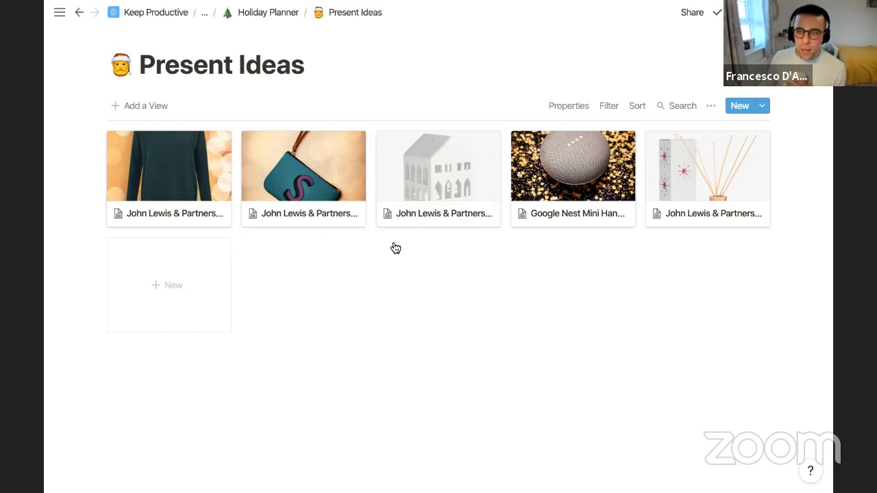
left_click(705, 178)
scroll(394, 244, "down", 10)
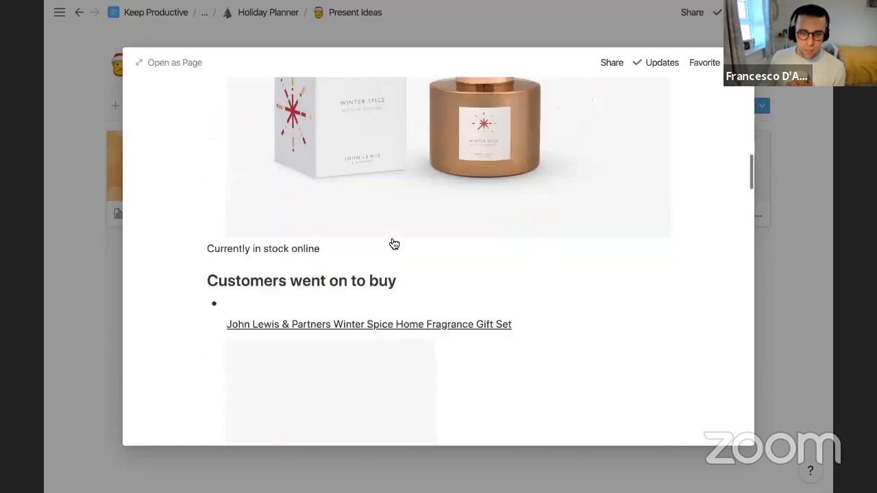
scroll(394, 244, "down", 10)
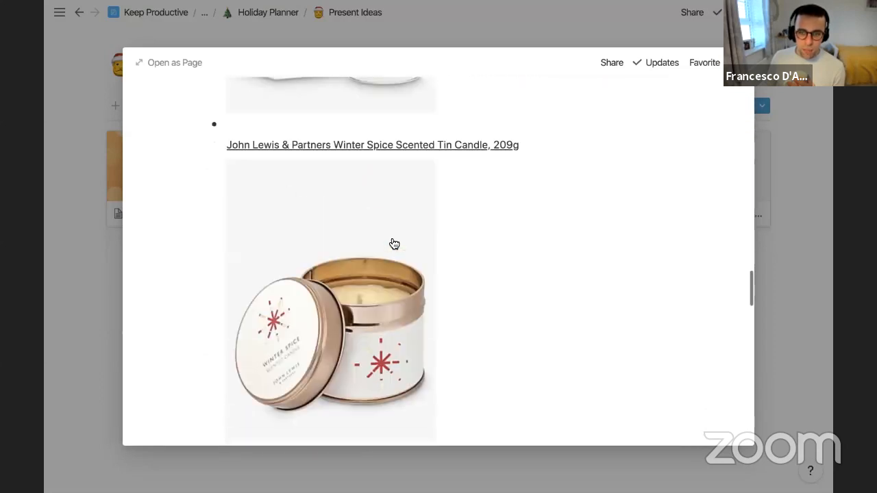
scroll(394, 243, "up", 20)
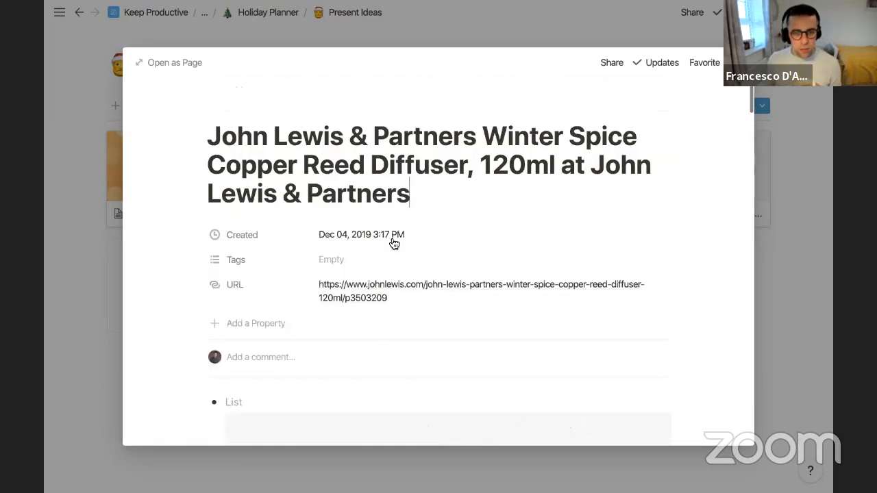
left_click(108, 233)
Step: Add a multi-select property named "For" to the Present Ideas database and show it on the gallery cards
left_click(572, 108)
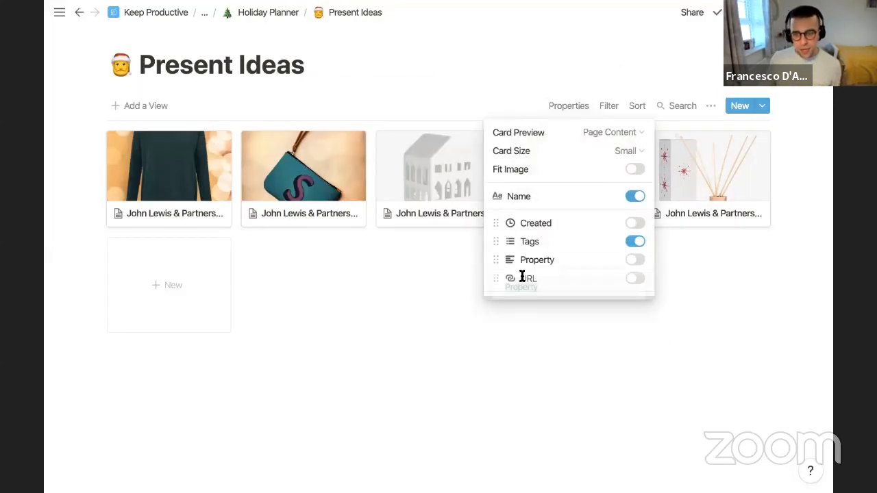
left_click(522, 279)
type("Person")
double_click(552, 287)
type("For")
mouse_move(566, 333)
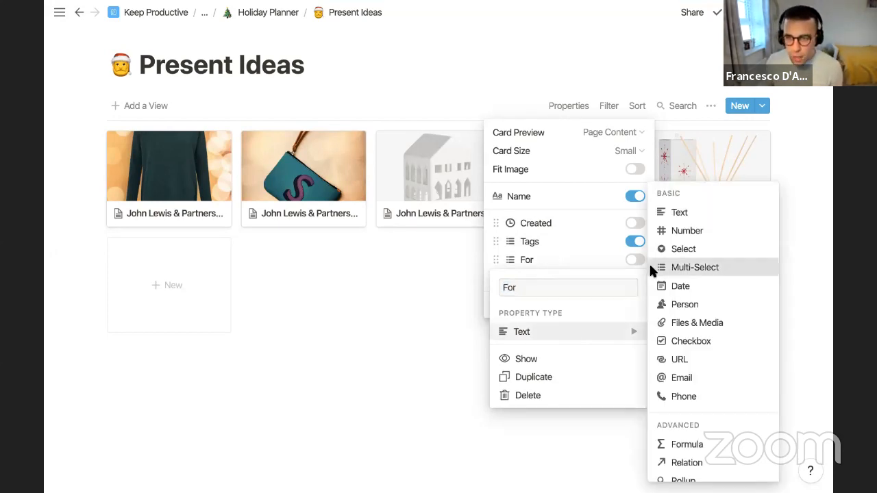
left_click(704, 270)
left_click(550, 307)
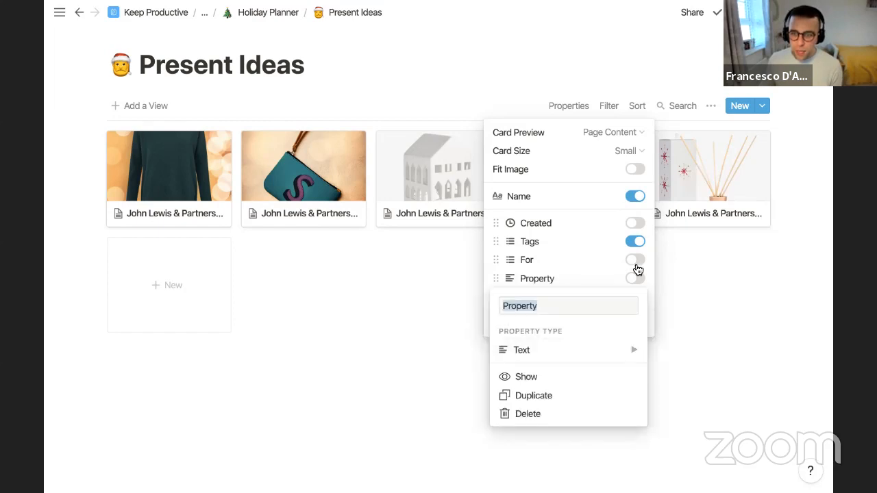
left_click(635, 261)
left_click(726, 176)
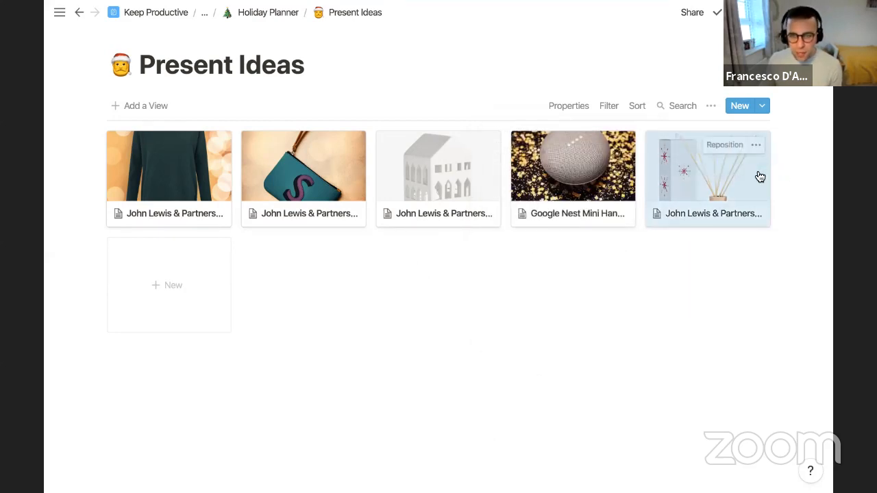
Step: Set the For property of the sweater, coin purse and ceramic house cards together to a new option with the recipient's first name
left_click_drag(251, 158, 480, 233)
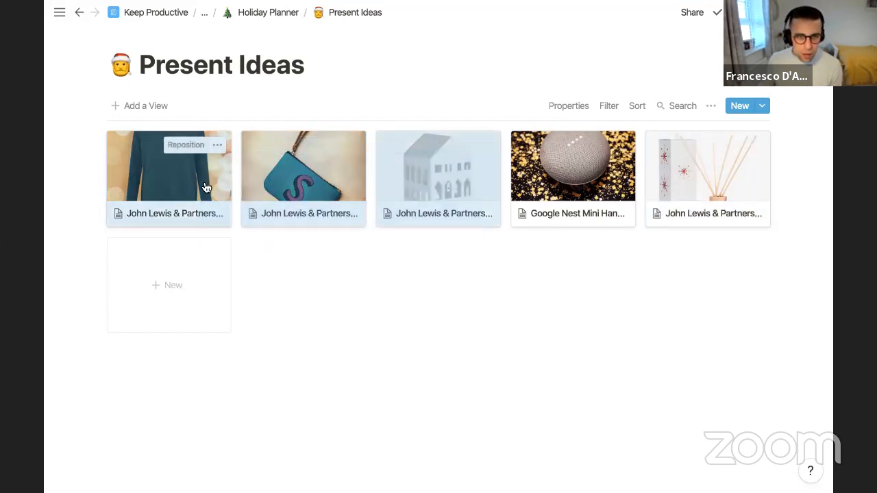
right_click(206, 185)
mouse_move(257, 292)
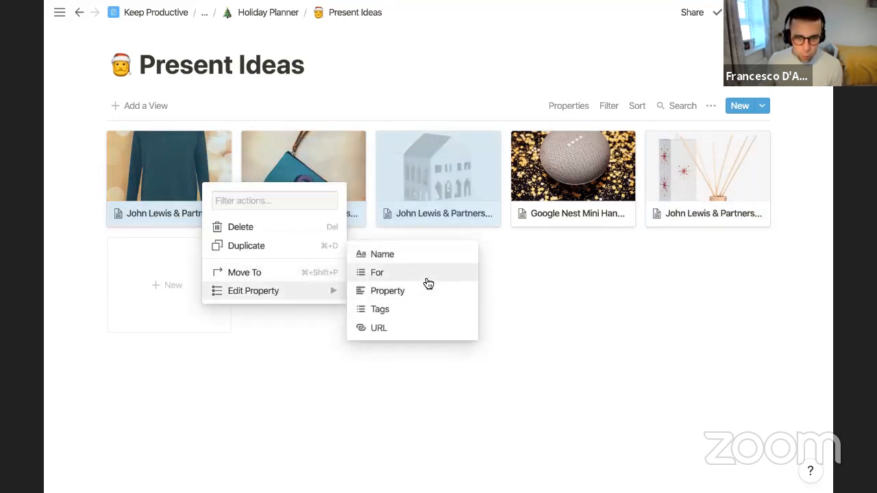
left_click(426, 273)
type("Becca")
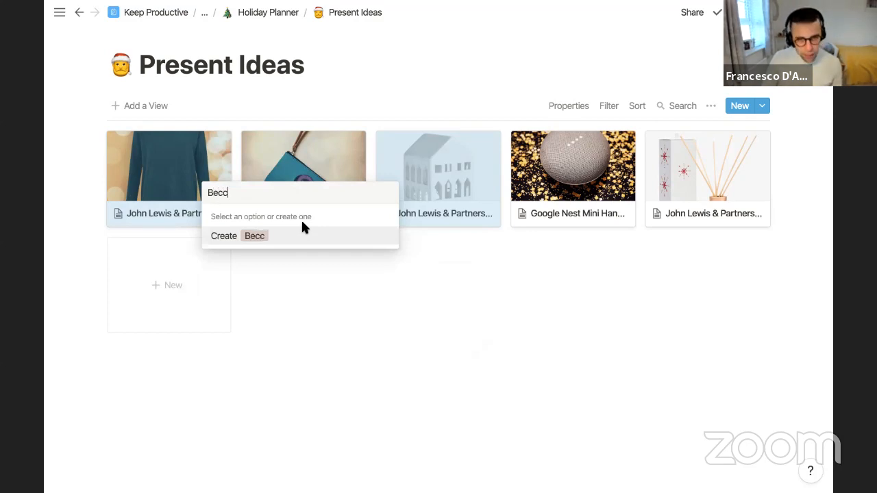
key("Return")
key("Escape")
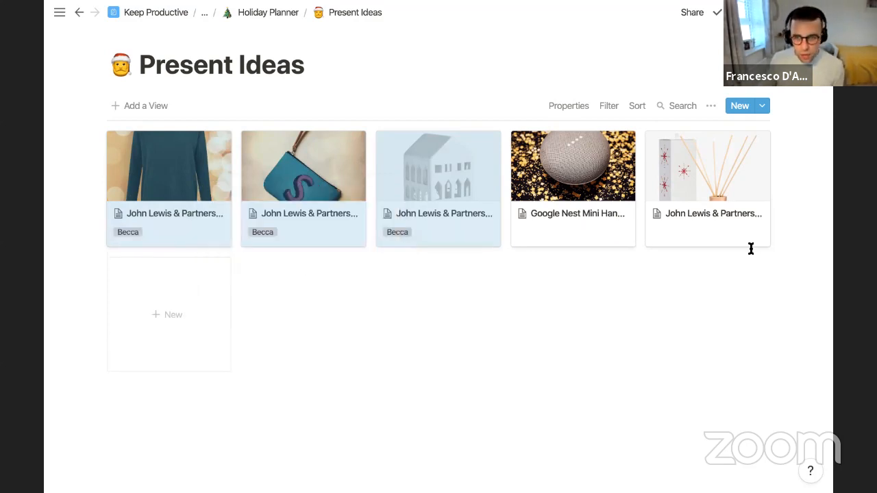
Step: Set the For property of the Google Nest Mini card to a new option with a second recipient's first name
left_click(610, 270)
right_click(584, 215)
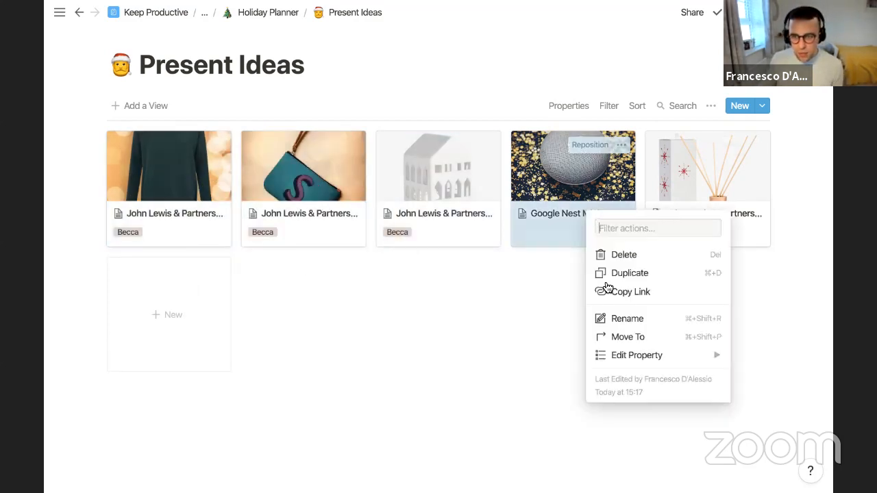
mouse_move(636, 356)
left_click(519, 337)
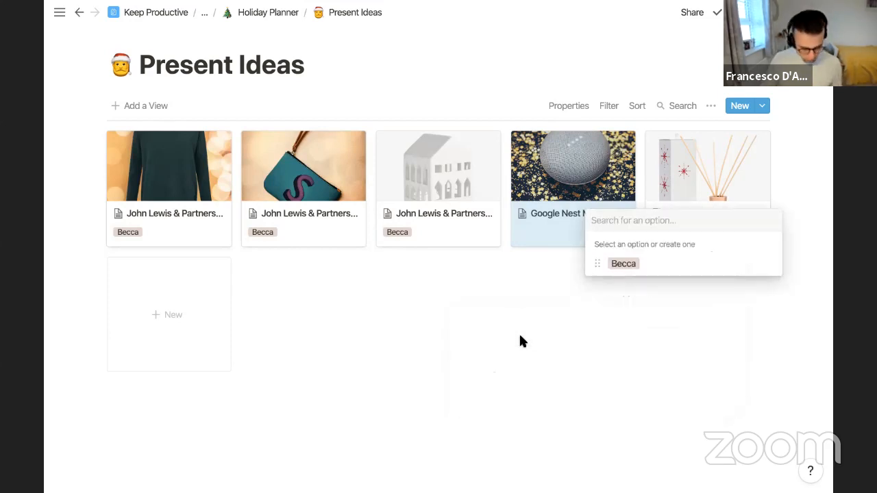
type("Alex")
key("Return")
key("Escape")
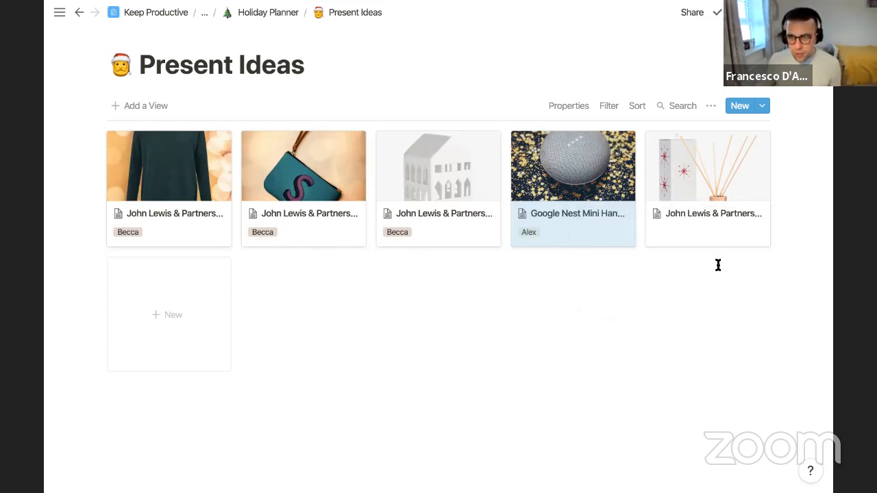
Step: Assign the reed diffuser card's For property to the same recipient as the ceramic house card
right_click(705, 225)
mouse_move(724, 364)
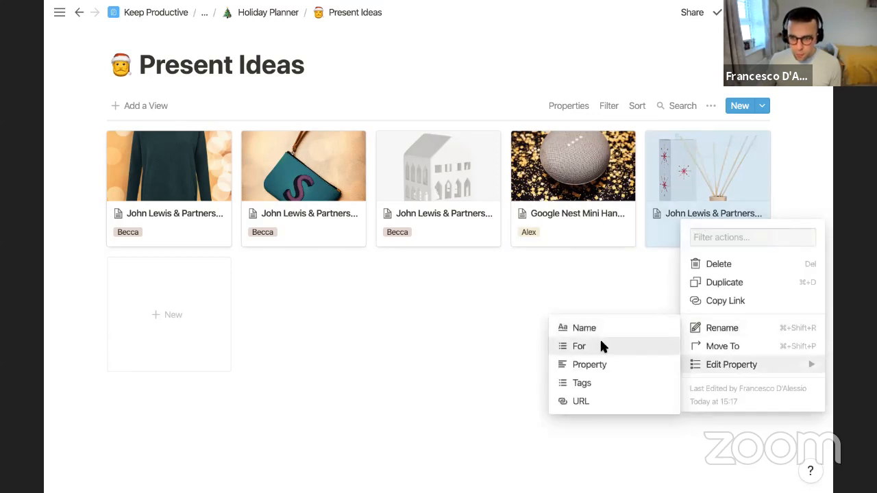
left_click(601, 344)
left_click(675, 272)
Step: Add a new third recipient to the For property of the sweater and coin purse cards, placed before their existing recipient
left_click_drag(320, 259, 187, 202)
right_click(187, 202)
mouse_move(254, 312)
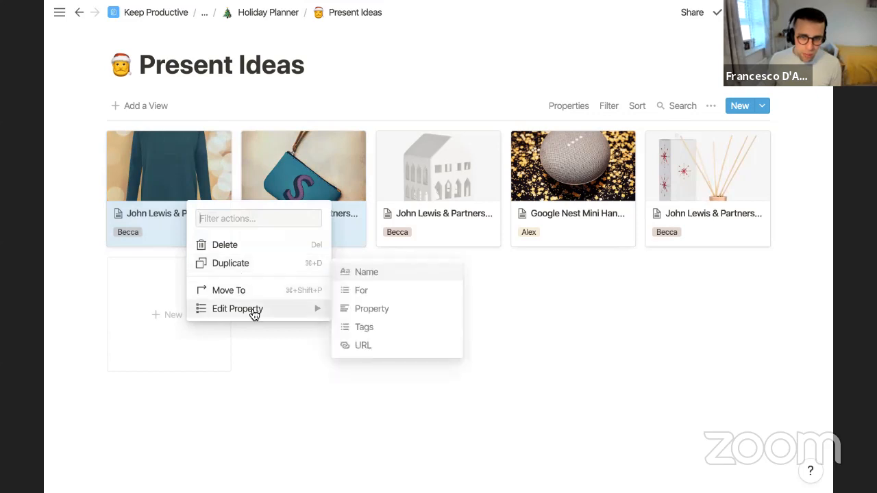
left_click(388, 289)
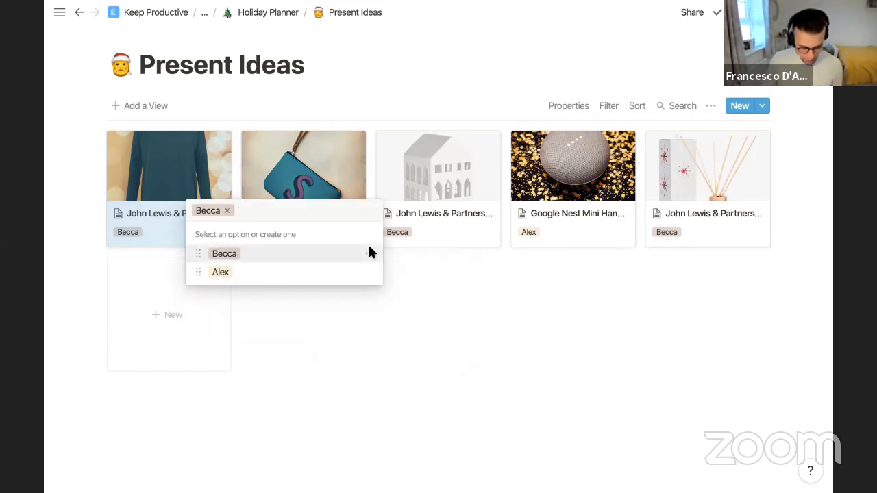
type("Antonia")
key("Return")
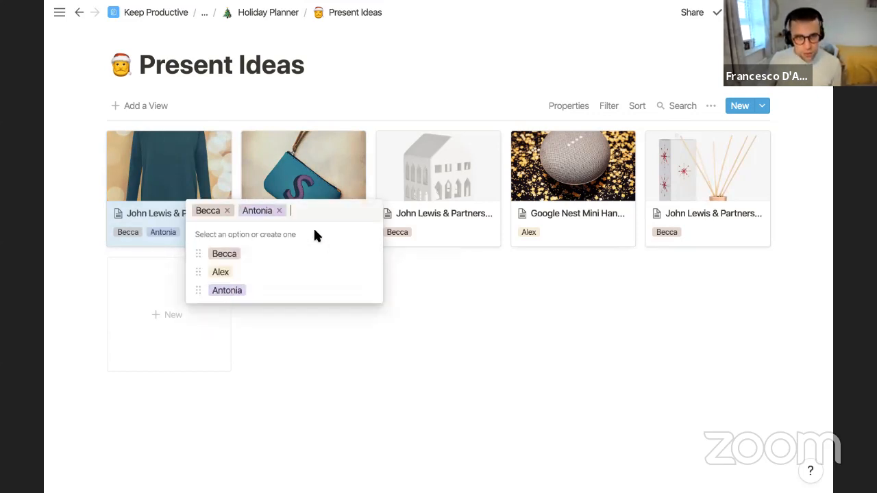
left_click(227, 211)
left_click(233, 255)
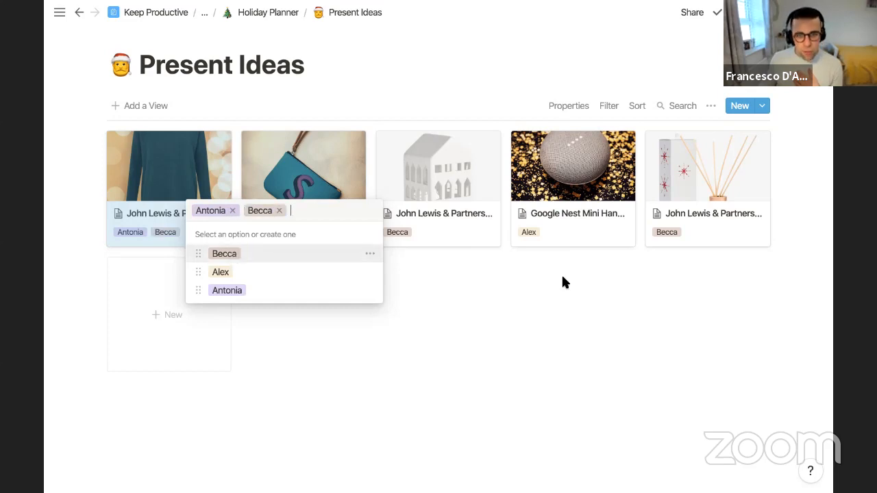
left_click(562, 274)
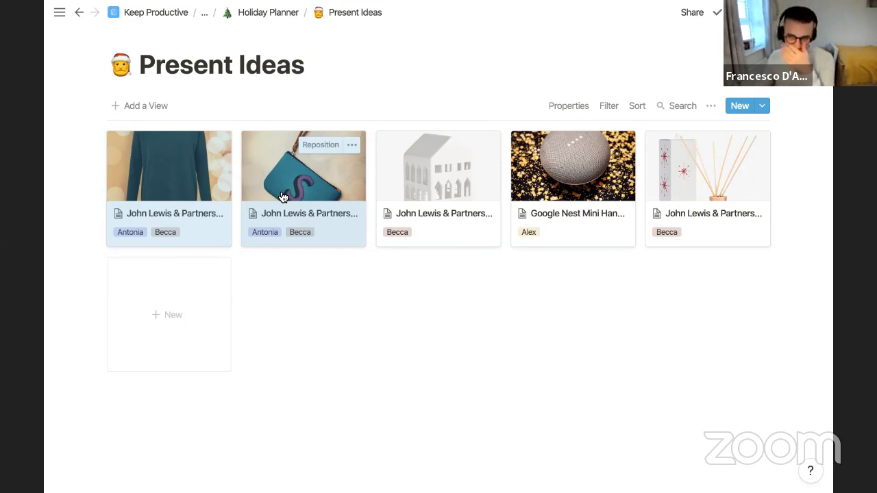
left_click_drag(82, 185, 587, 193)
right_click(588, 192)
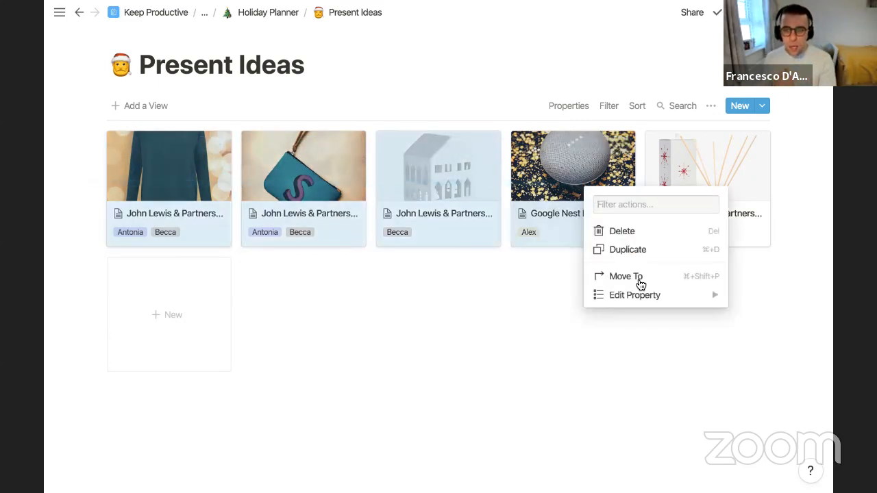
mouse_move(639, 295)
left_click(510, 277)
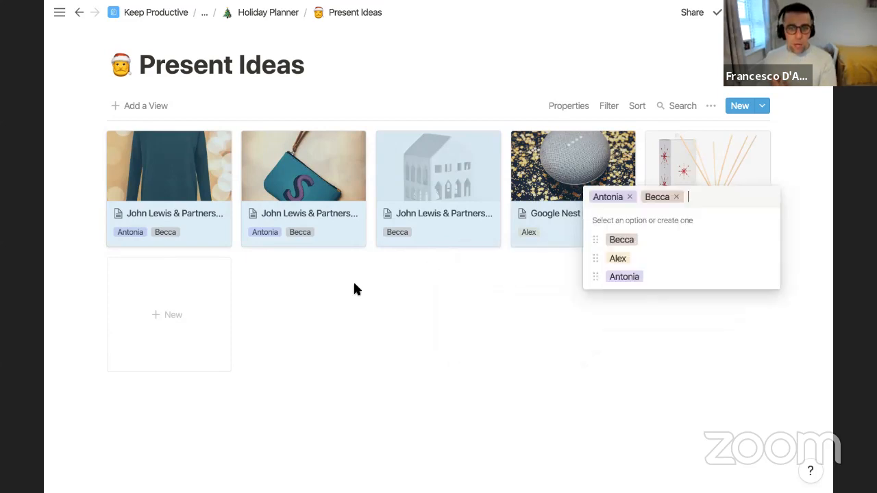
left_click(479, 282)
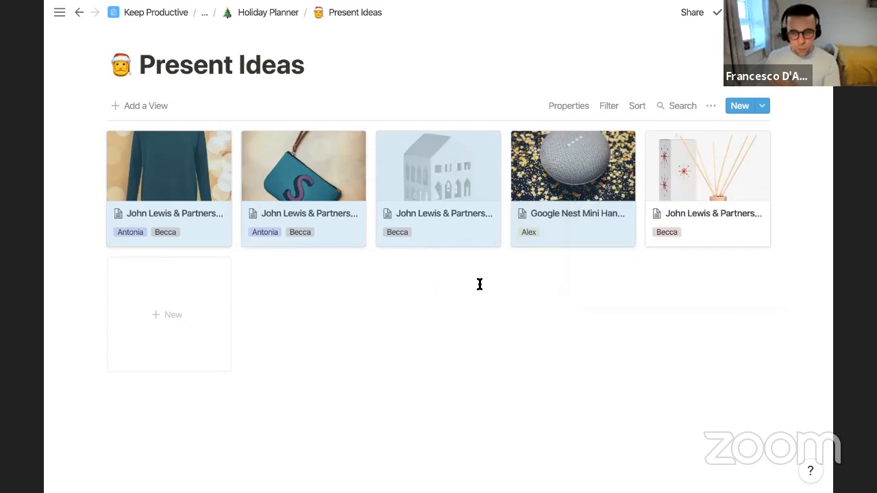
left_click(409, 283)
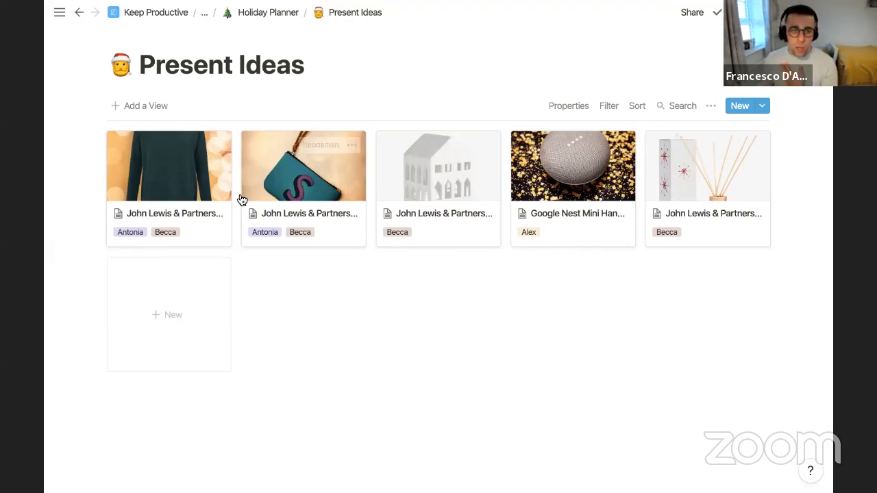
Step: Add a board view named Per Person to the Present Ideas database and group it by the For property
left_click(148, 108)
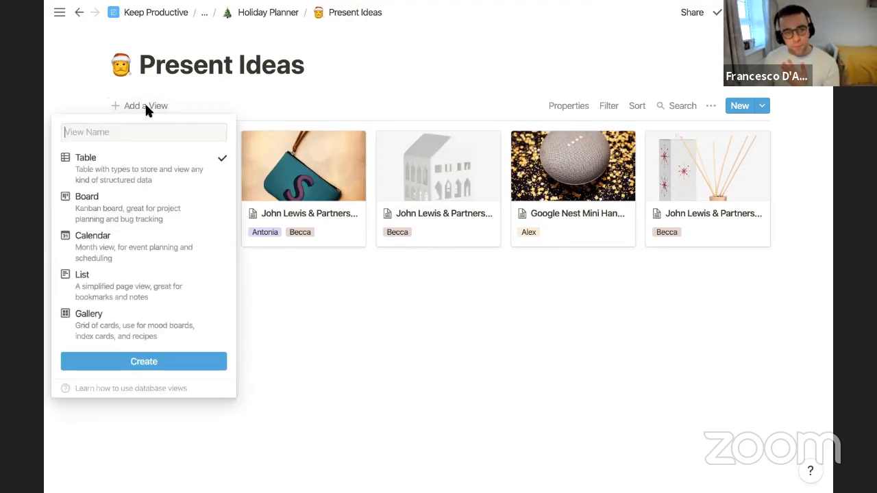
left_click(143, 218)
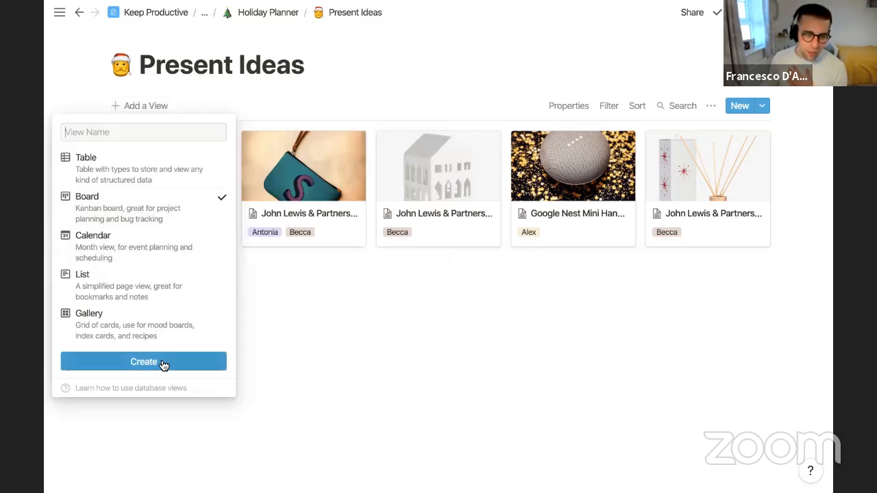
left_click(115, 137)
type("Per Person")
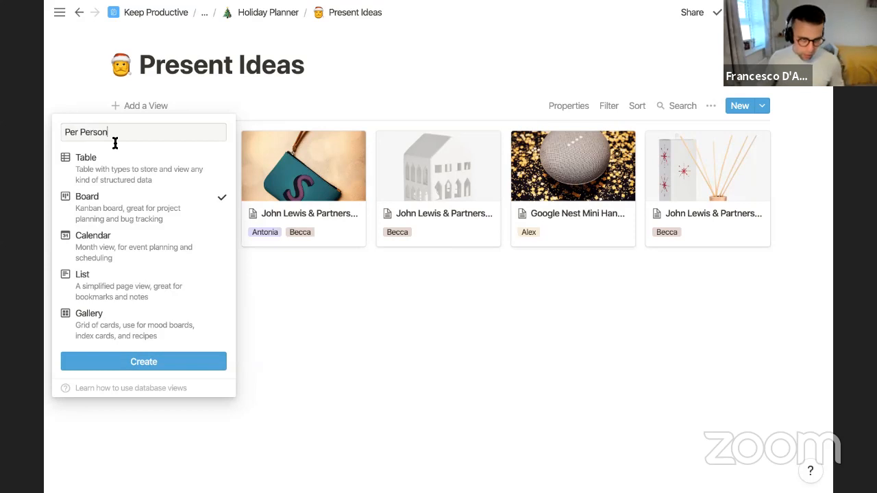
left_click(178, 362)
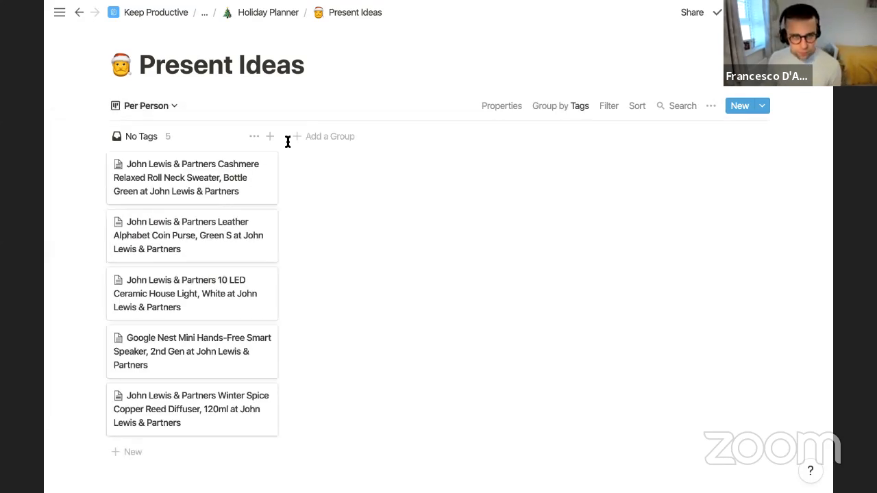
left_click(555, 108)
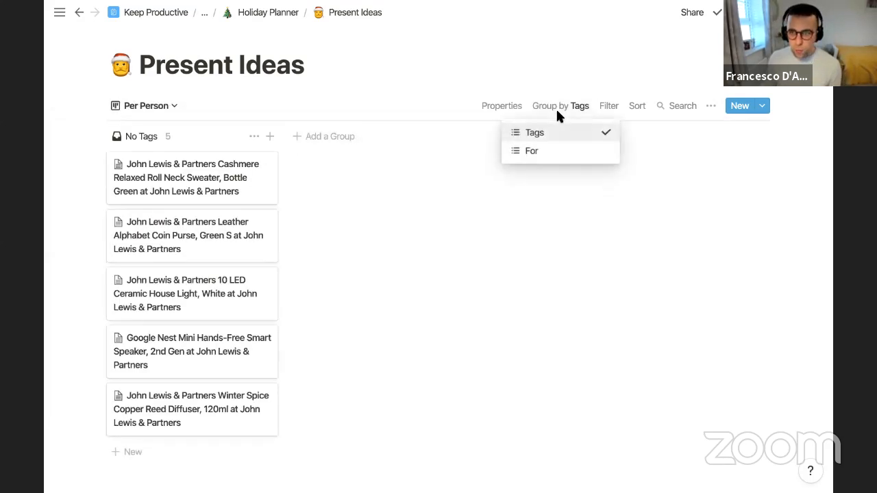
left_click(558, 151)
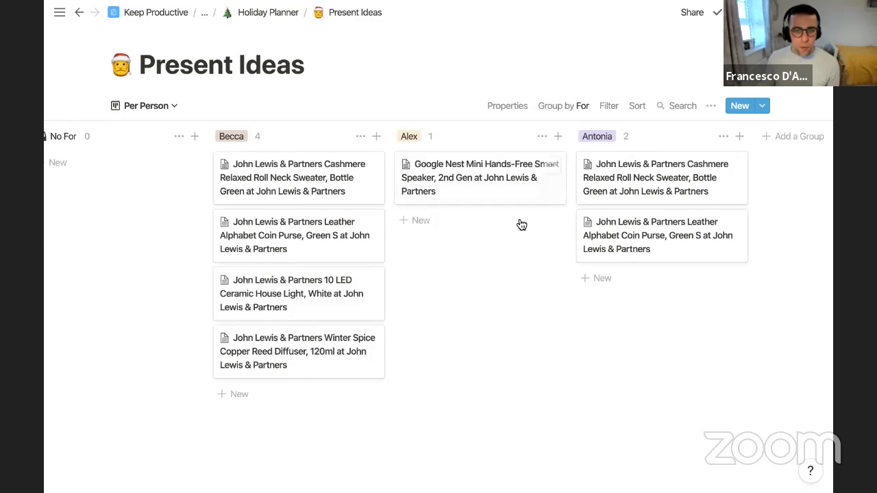
Step: Add a checkbox property named Purchased? from the Google Nest Mini card's page
left_click(486, 188)
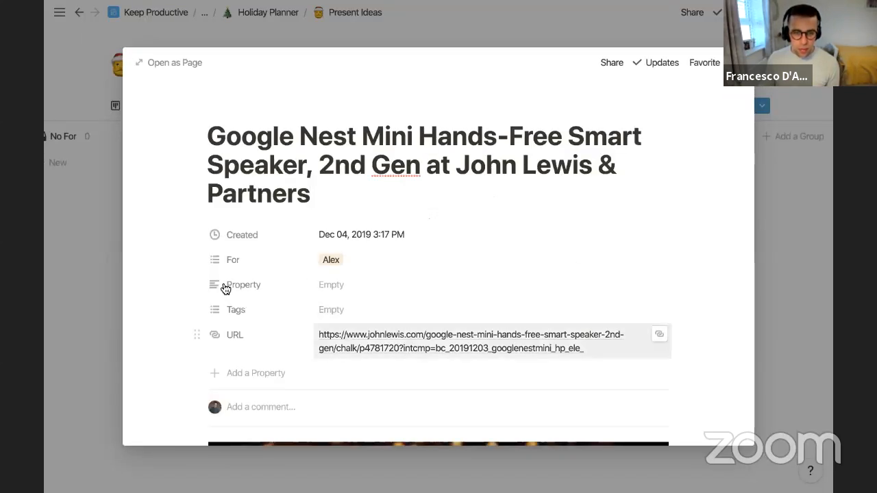
scroll(277, 316, "down", 1)
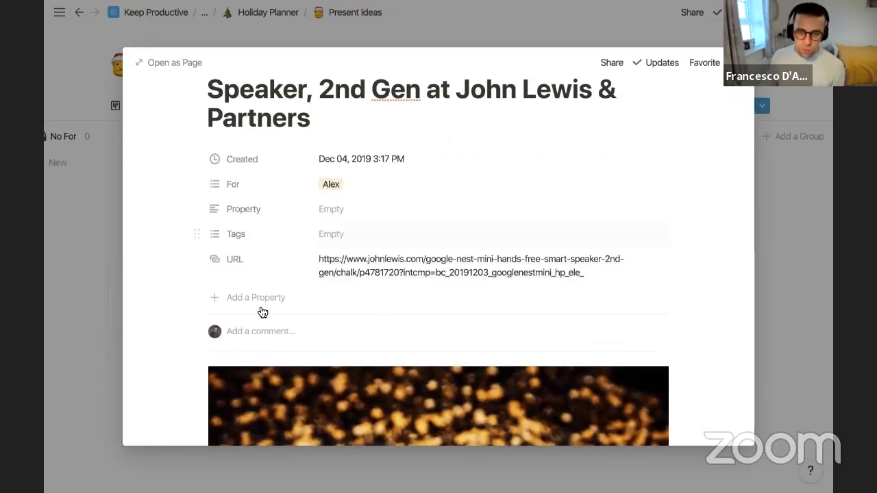
left_click(261, 305)
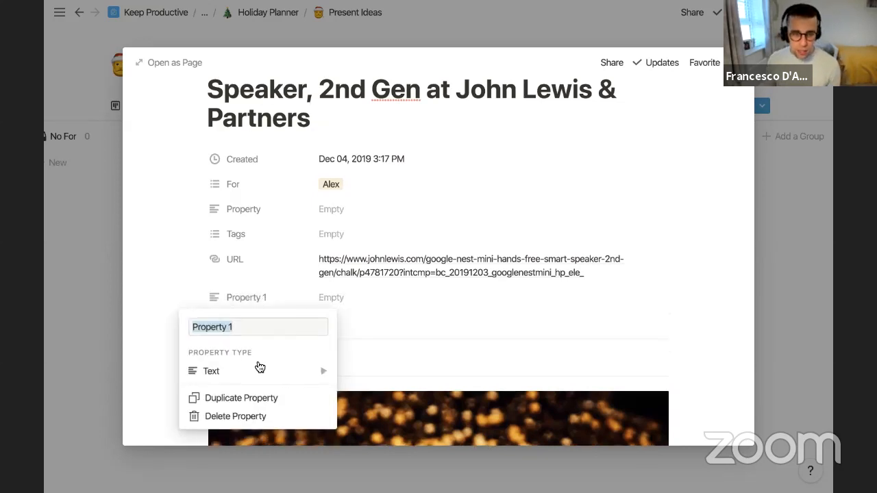
mouse_move(261, 370)
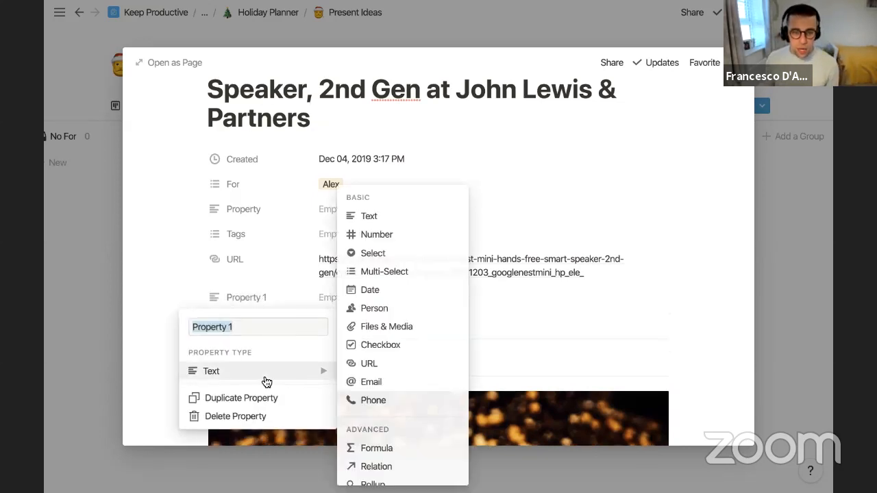
left_click(384, 347)
left_click(258, 293)
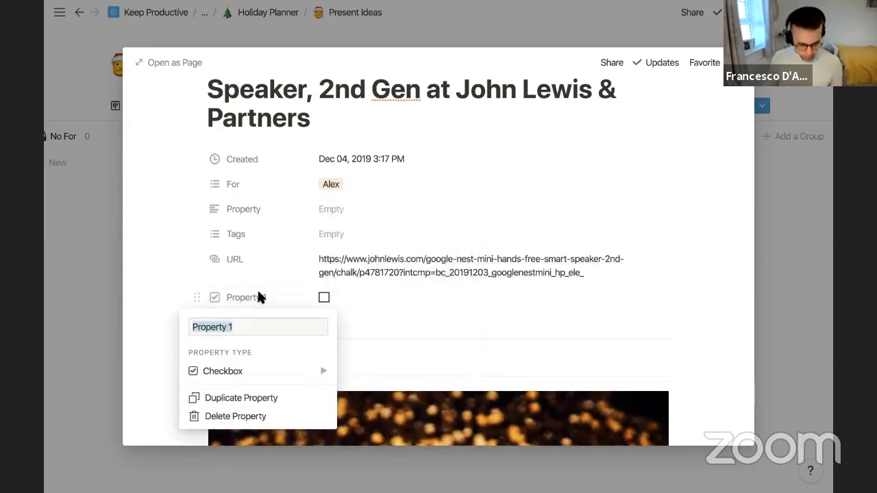
type("Purchased?")
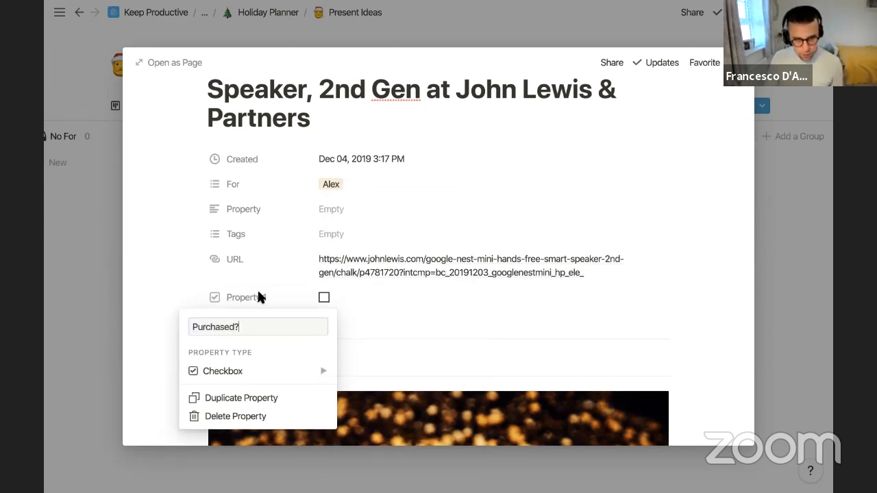
key("Return")
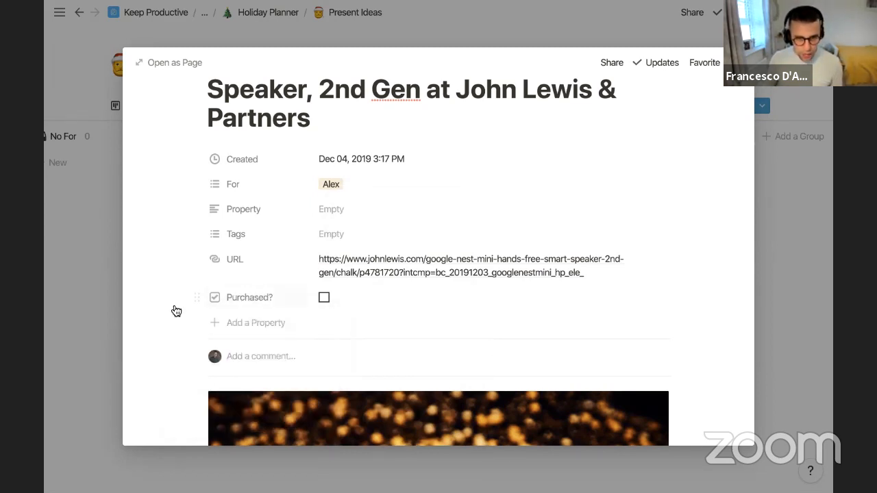
Step: Add a second checkbox property named Wrapped? and close the Google Nest Mini card
left_click(264, 322)
type("Wrapped?")
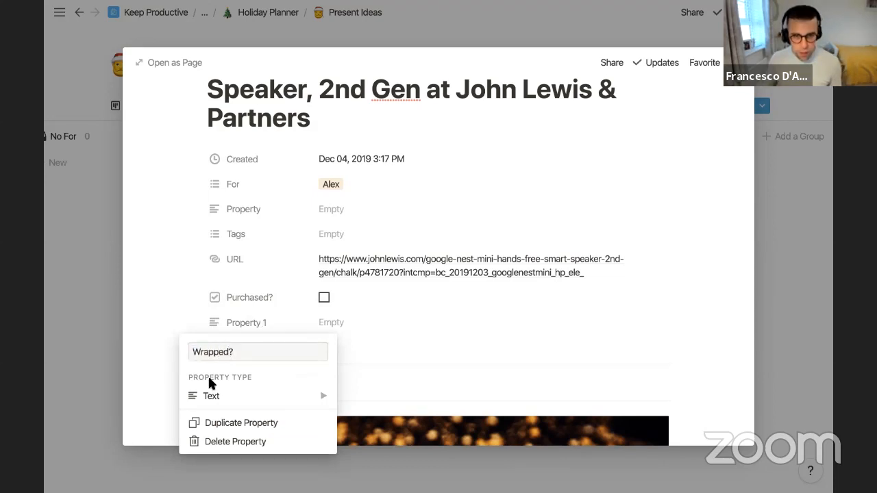
left_click(280, 397)
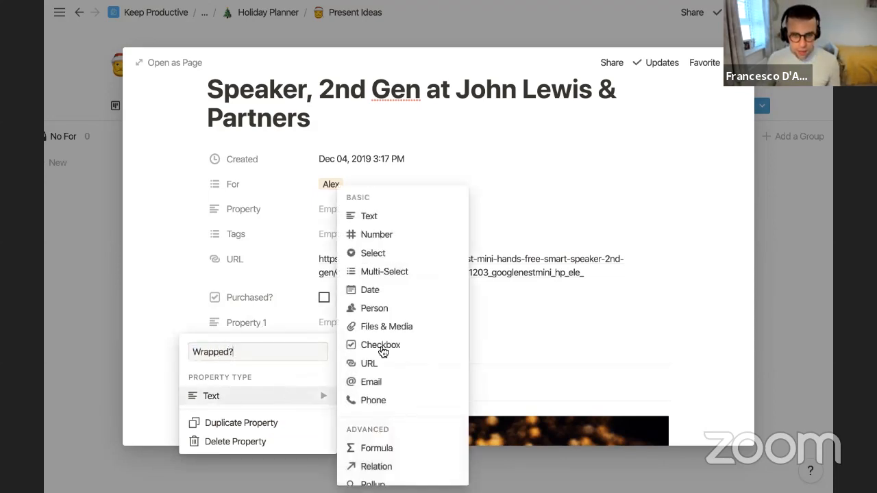
left_click(325, 346)
left_click(75, 249)
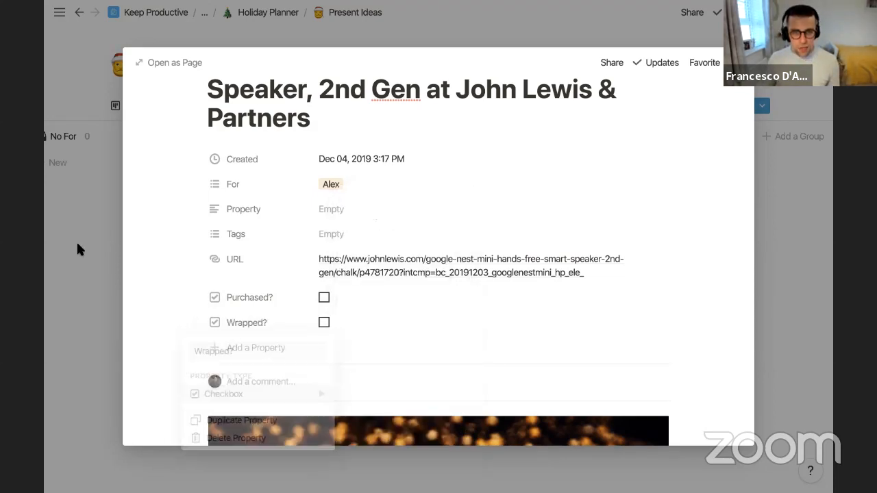
left_click(77, 248)
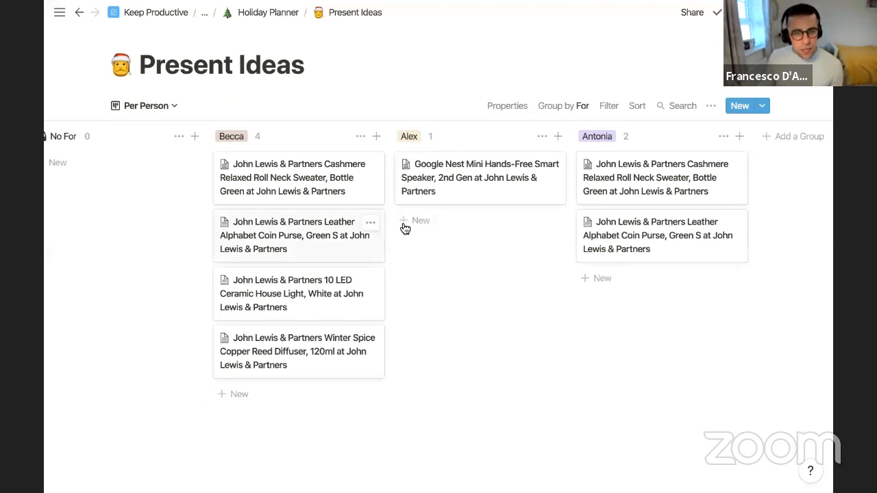
Step: Move the leather coin purse and ceramic house light cards from the first recipient's group to the No For group
scroll(353, 226, "left", 2)
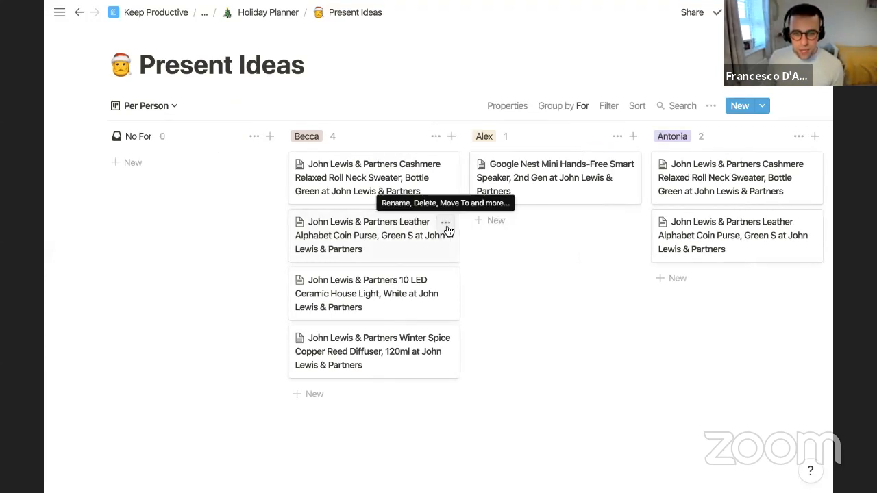
left_click_drag(410, 237, 221, 157)
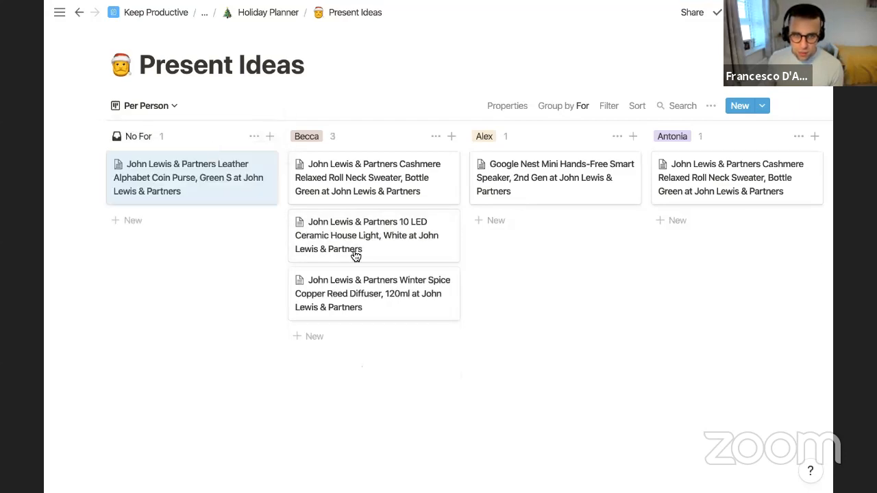
mouse_move(226, 209)
left_mouse_down()
mouse_move(220, 205)
mouse_move(221, 219)
left_mouse_up()
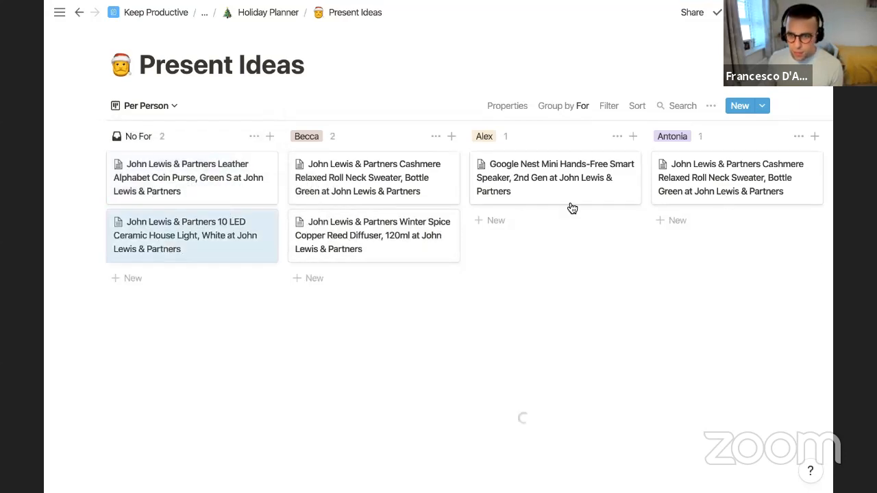
Step: Move the reed diffuser card to the third recipient's group and the sweater card from there to the first recipient's group
left_click_drag(354, 184, 724, 196)
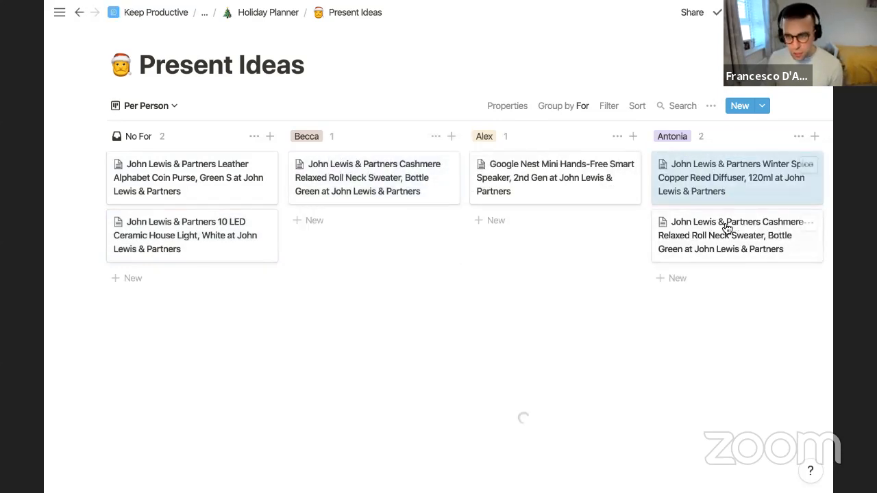
left_click_drag(788, 234, 388, 226)
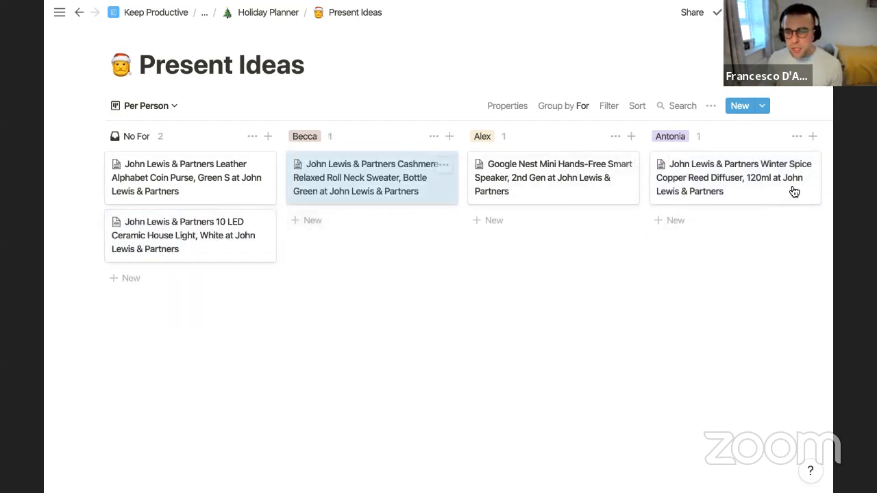
scroll(686, 309, "right", 3)
scroll(685, 309, "left", 3)
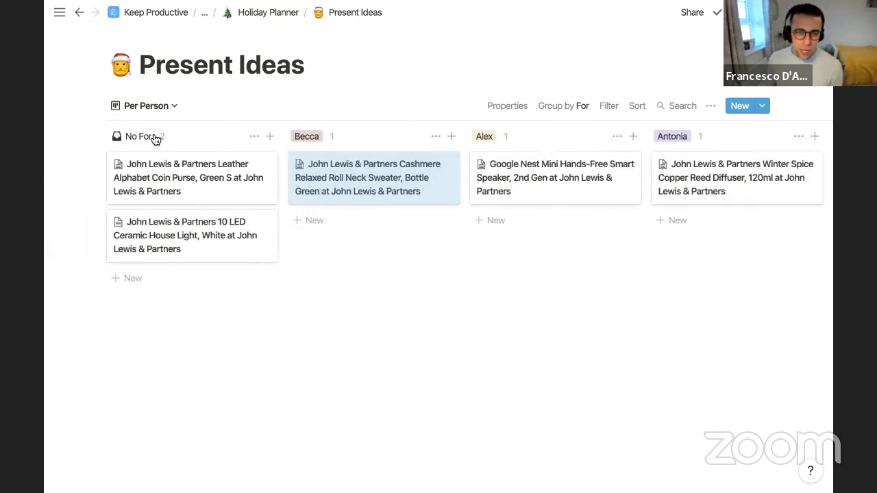
Step: Add a list view named Shopping List to the Present Ideas database
left_click(159, 112)
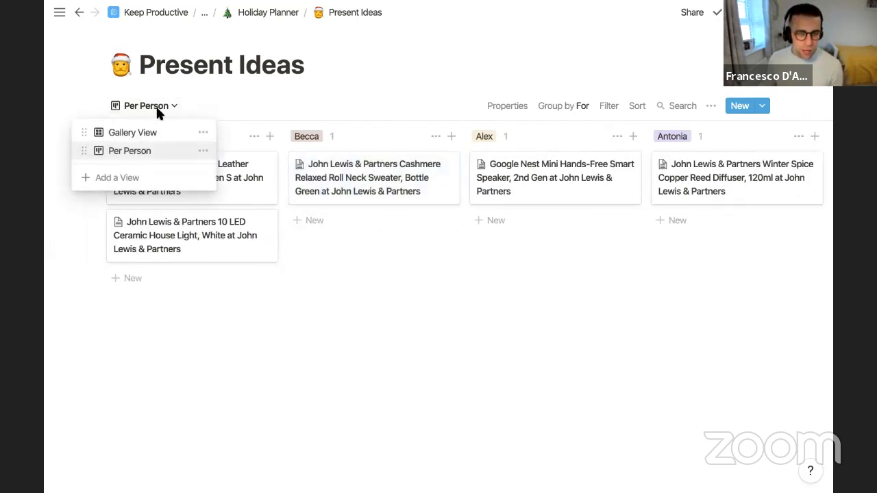
left_click(121, 177)
type("Shopping List")
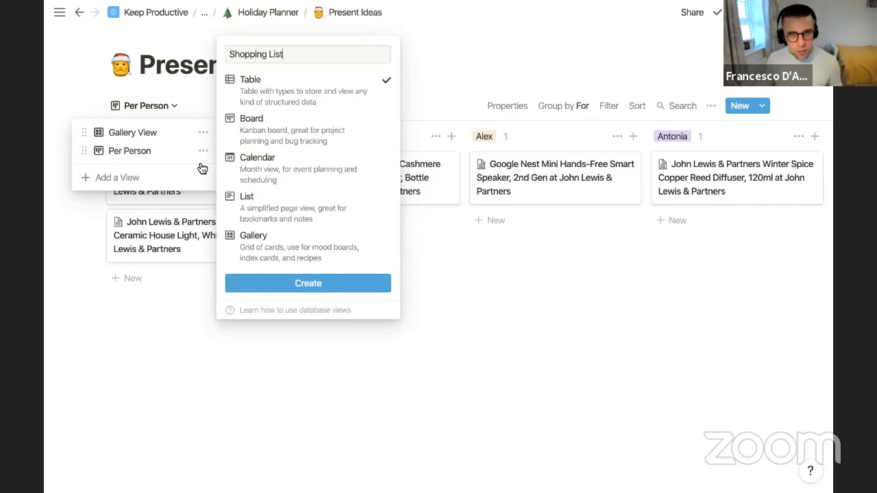
left_click(294, 209)
left_click(299, 288)
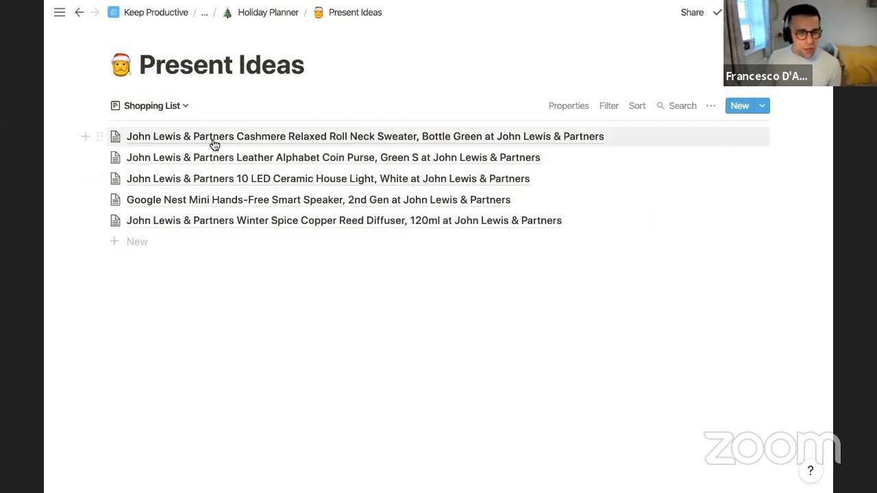
Step: Filter the Shopping List view to items whose Purchased? checkbox is unchecked
left_click(608, 107)
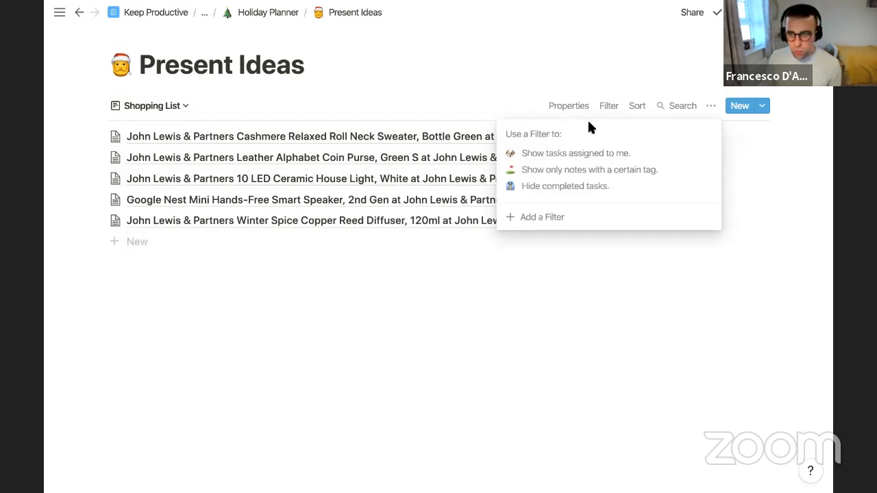
left_click(524, 209)
left_click(546, 136)
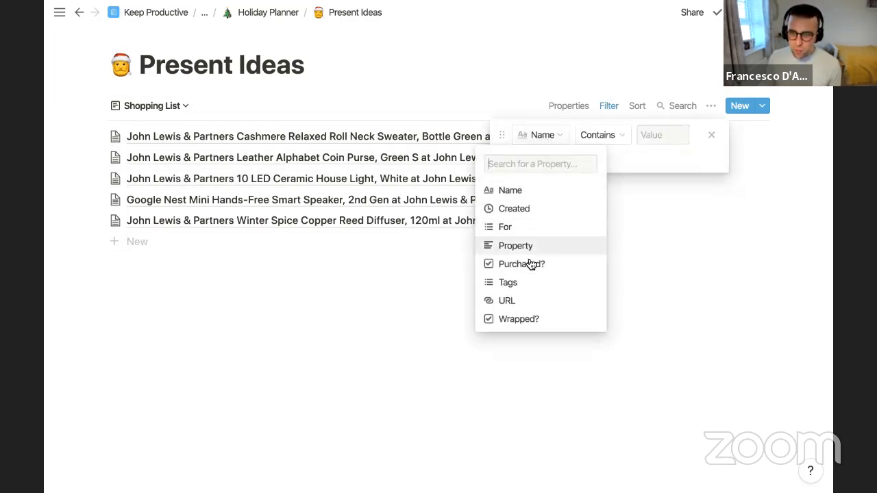
left_click(531, 262)
left_click(653, 135)
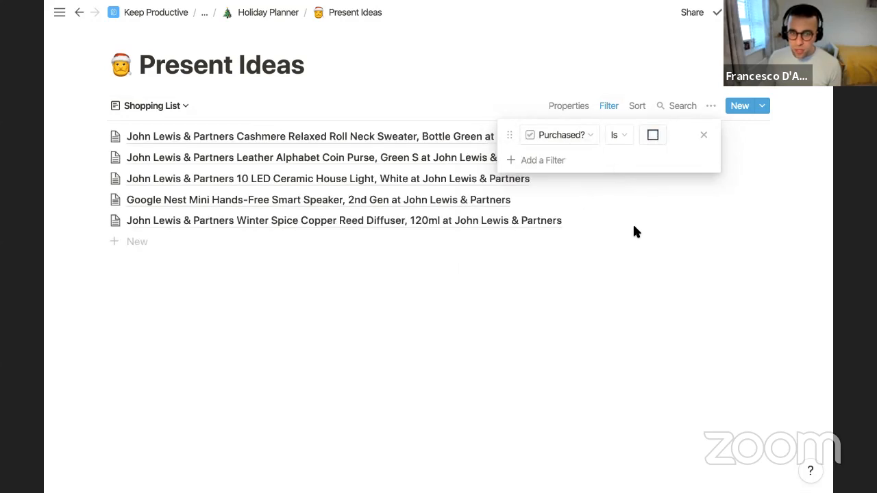
left_click(646, 205)
Step: Add a second condition to the Shopping List filter requiring that the For property Is Not Empty
left_click(609, 106)
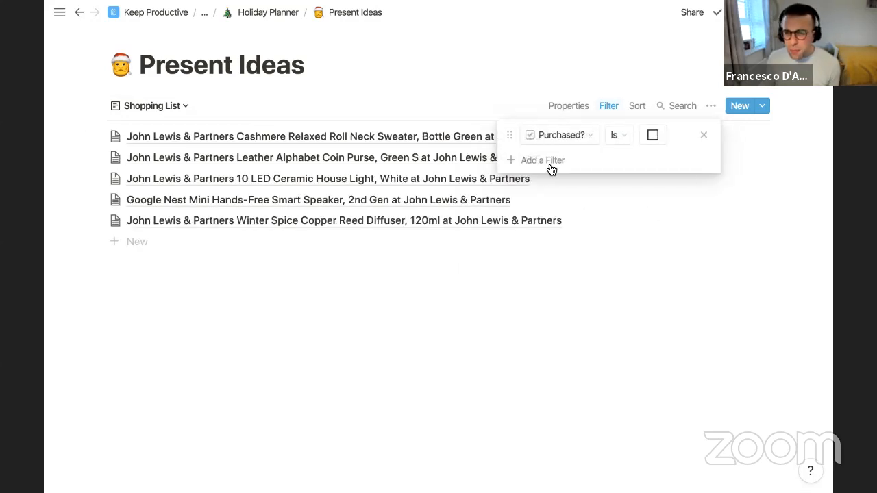
left_click(548, 167)
left_click(564, 164)
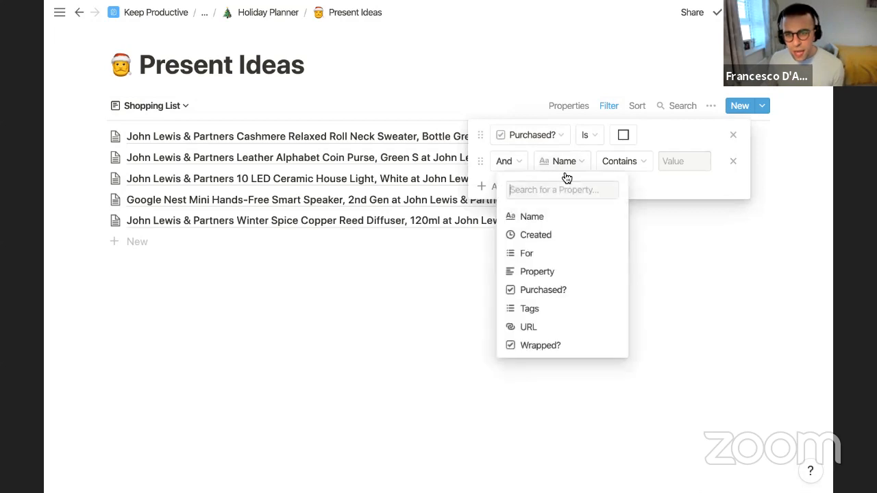
left_click(555, 255)
left_click(659, 161)
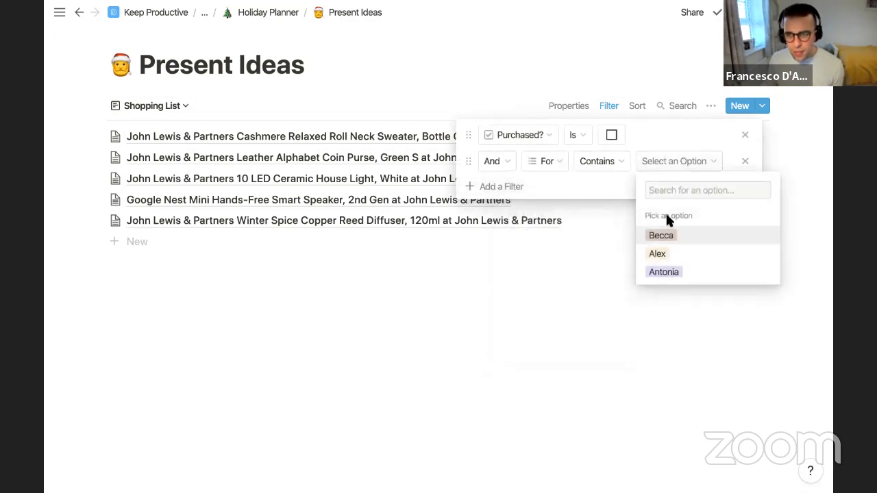
left_click(602, 162)
left_click(610, 162)
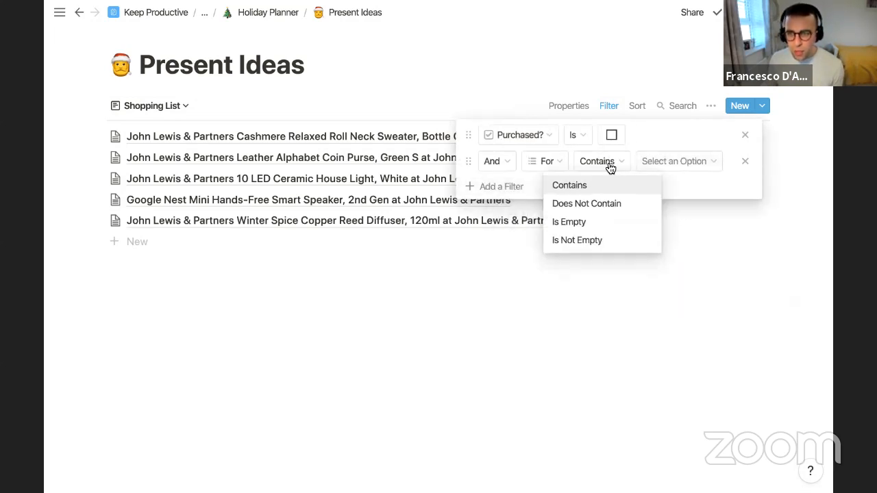
left_click(597, 241)
left_click(567, 237)
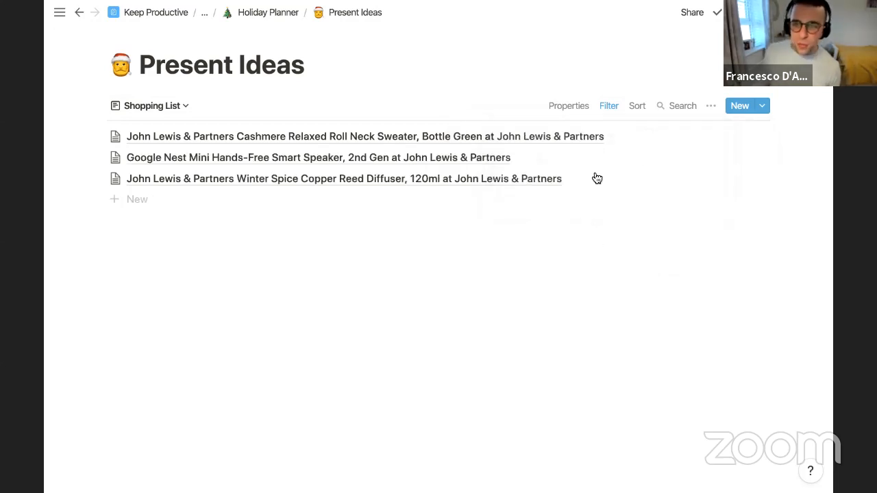
left_click(606, 107)
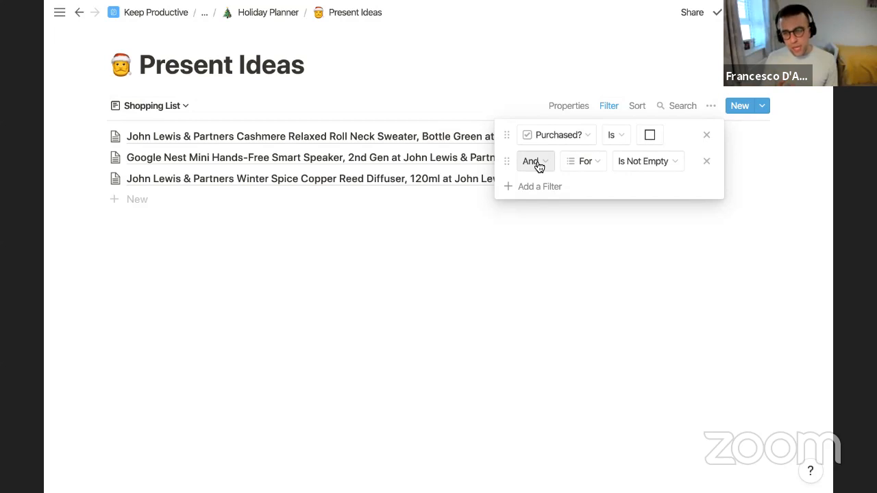
left_click(247, 100)
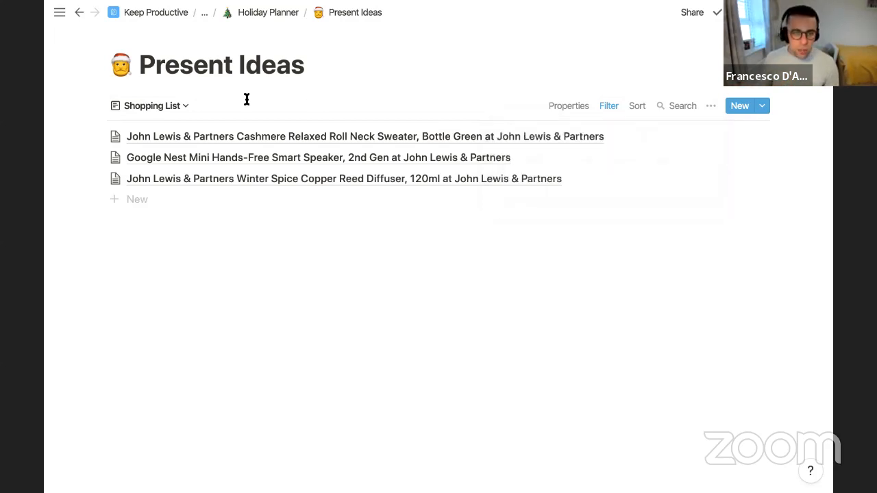
Step: Move the ceramic house light card to the second recipient's group in the Per Person board and return to the Shopping List view
left_click(184, 107)
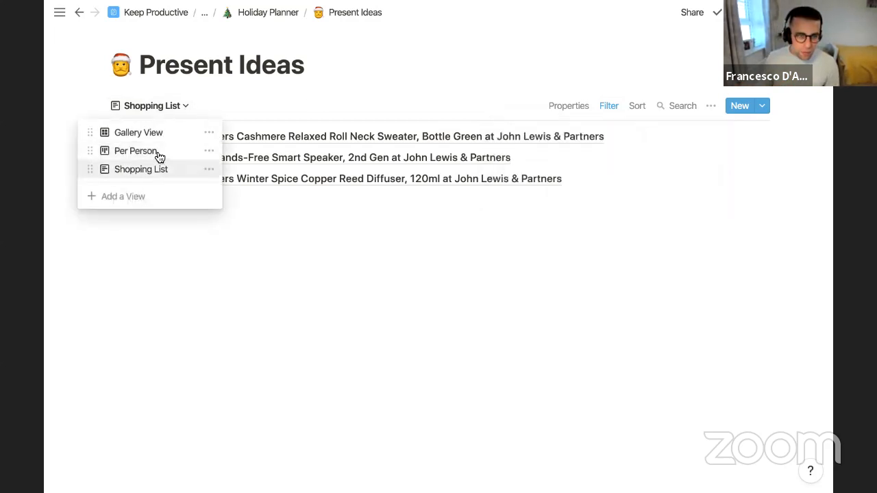
left_click(158, 153)
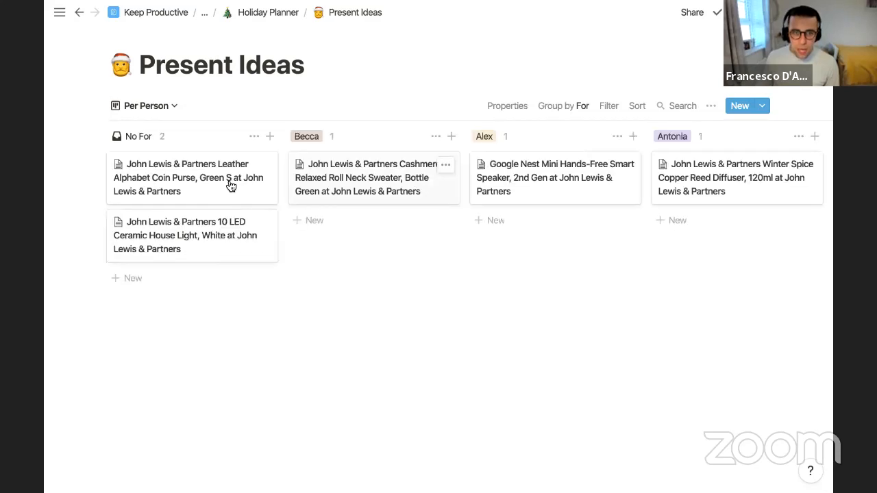
left_click_drag(206, 221, 509, 203)
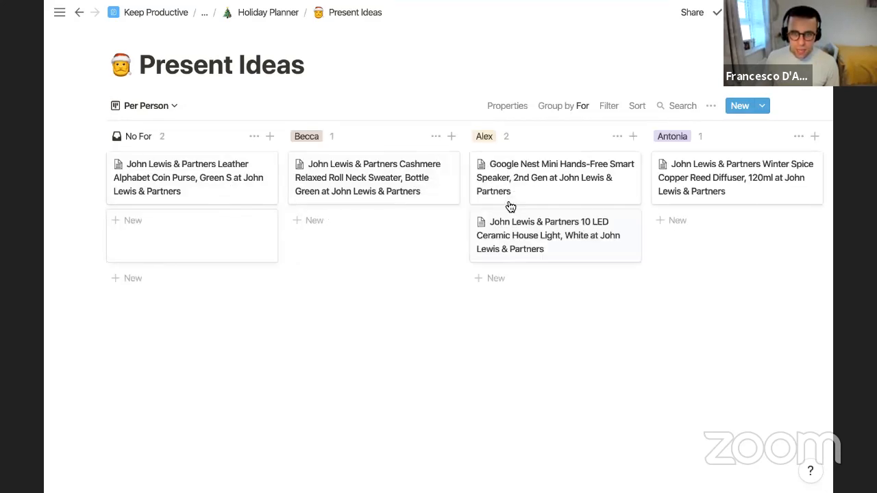
left_click(152, 109)
left_click(154, 169)
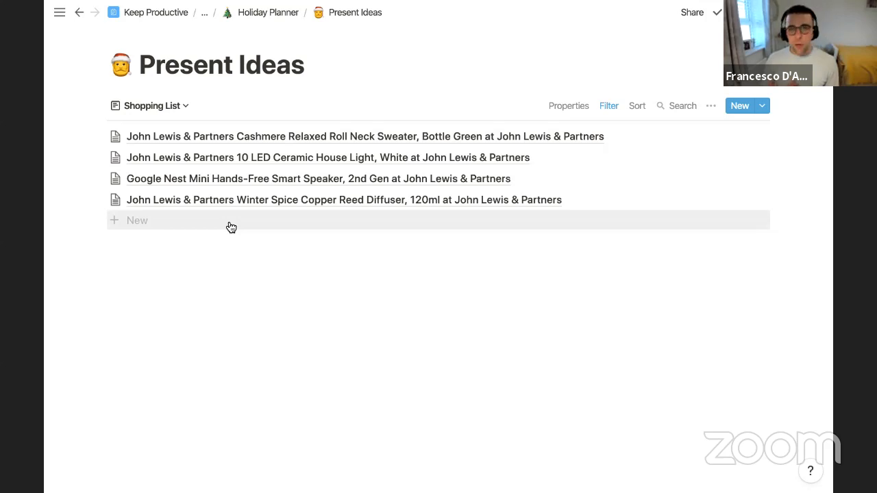
Step: Show the URL and For properties on the items in the Shopping List view
left_click(552, 110)
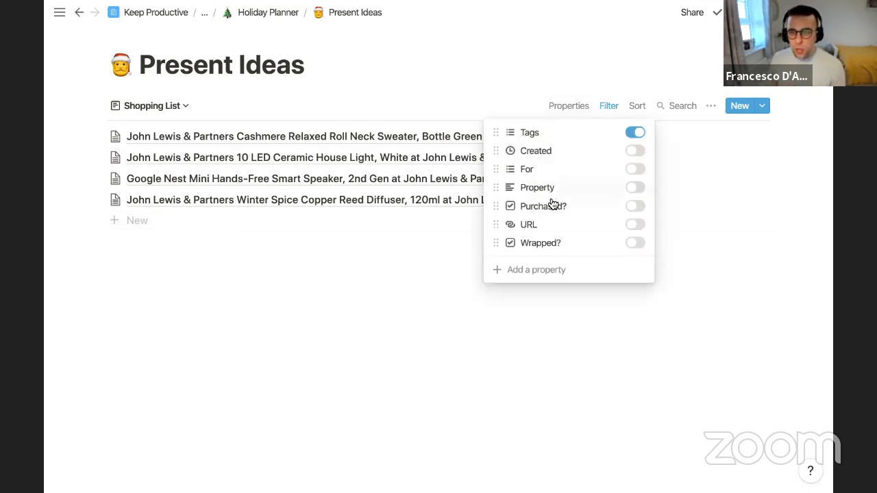
left_click(636, 227)
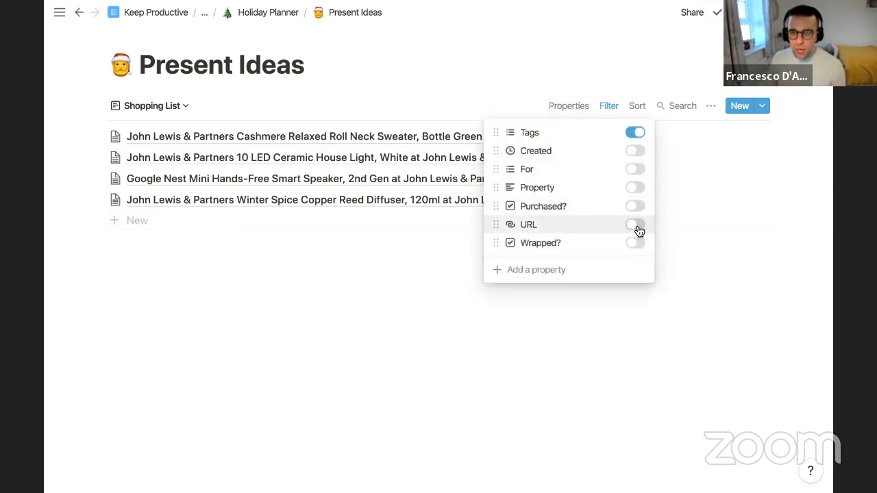
left_click(637, 171)
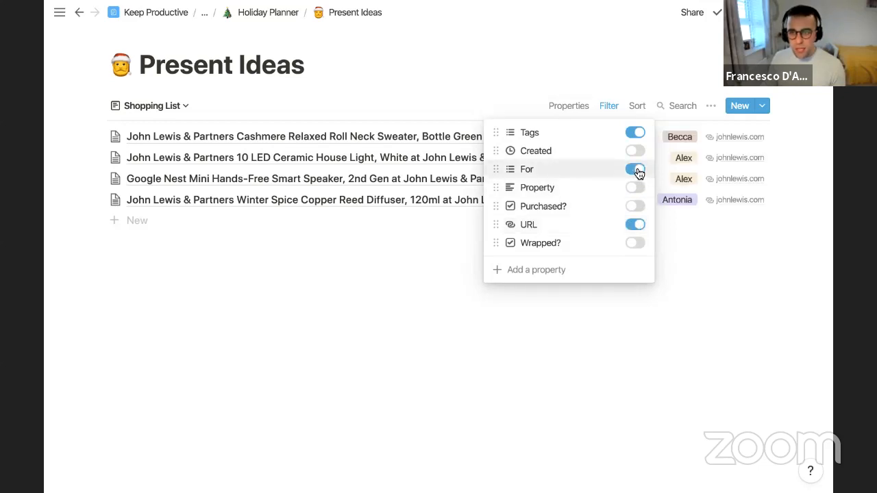
Step: Add a Number property named Price to the Present Ideas database
left_click(532, 268)
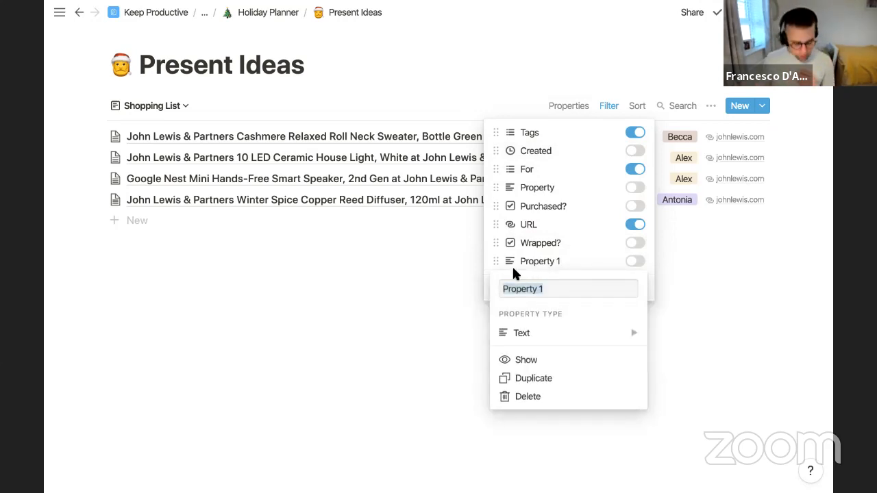
type("Price")
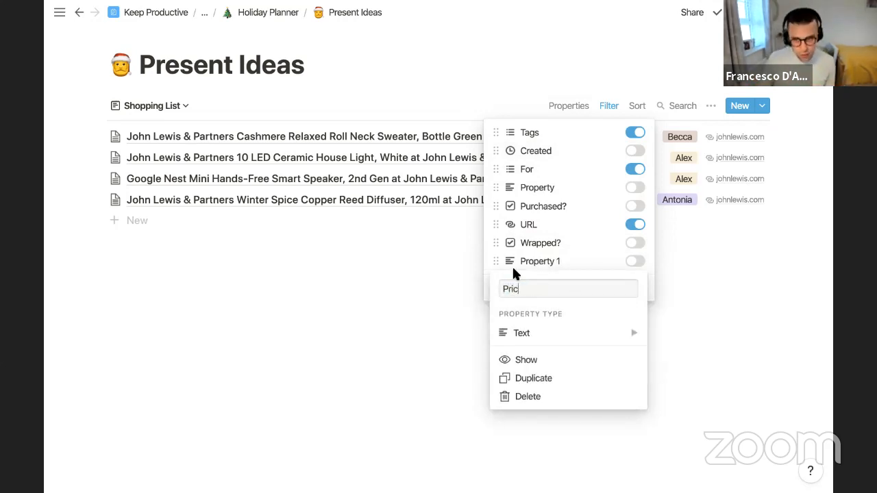
mouse_move(614, 343)
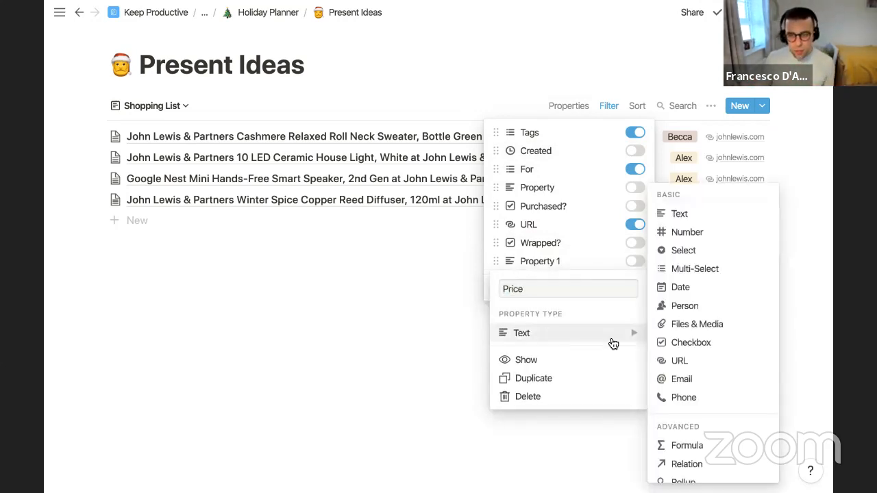
left_click(693, 232)
left_click(677, 259)
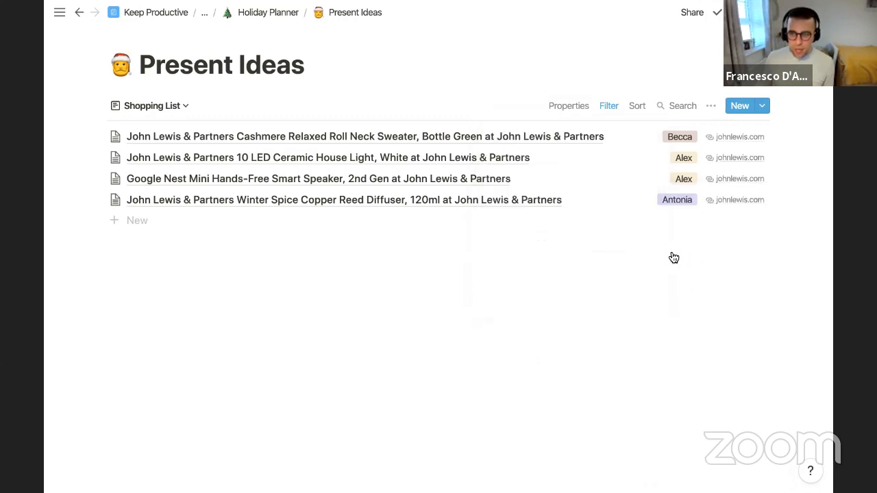
Step: Set the cashmere sweater's Price to 95 and format the property as Pound
left_click(475, 145)
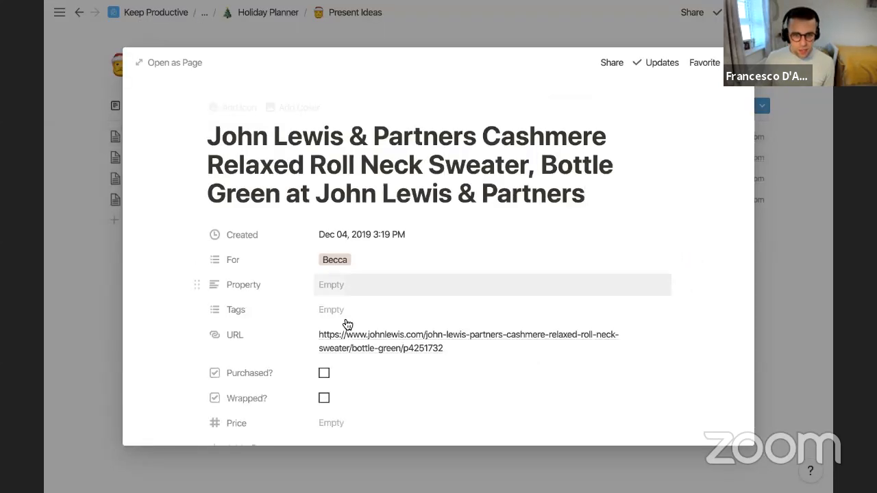
scroll(344, 322, "down", 5)
scroll(344, 323, "up", 5)
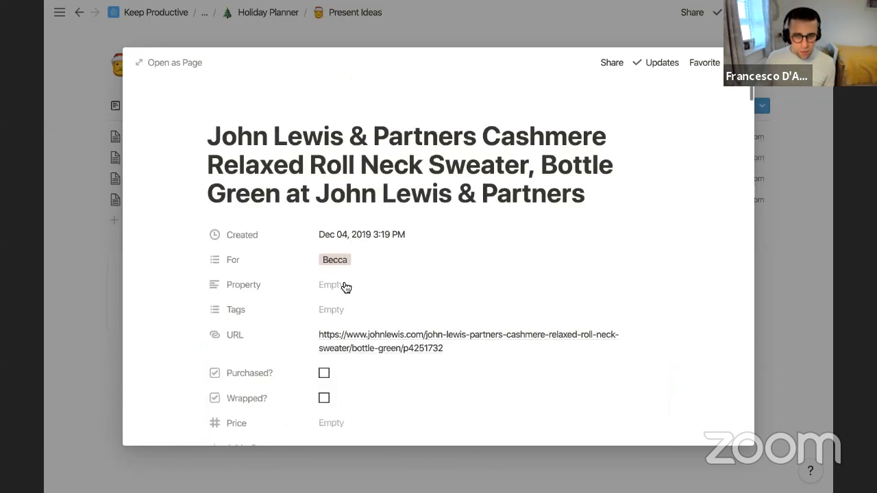
left_click(332, 424)
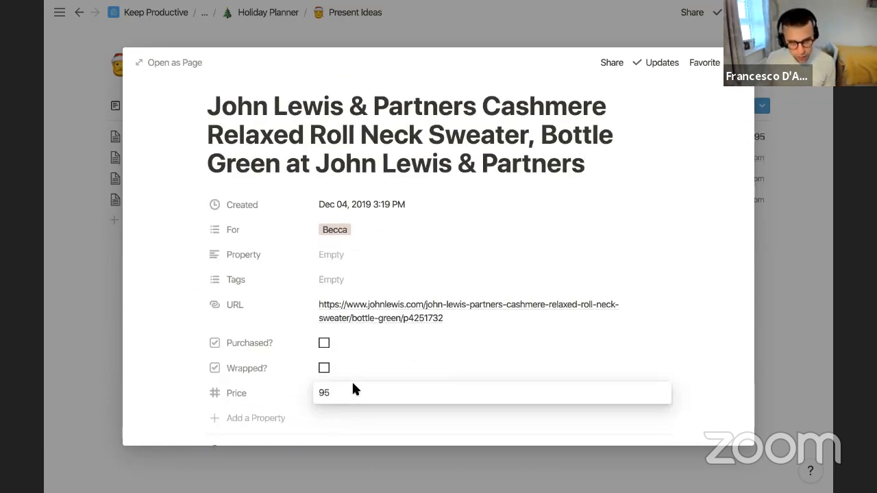
left_click(520, 368)
left_click(658, 392)
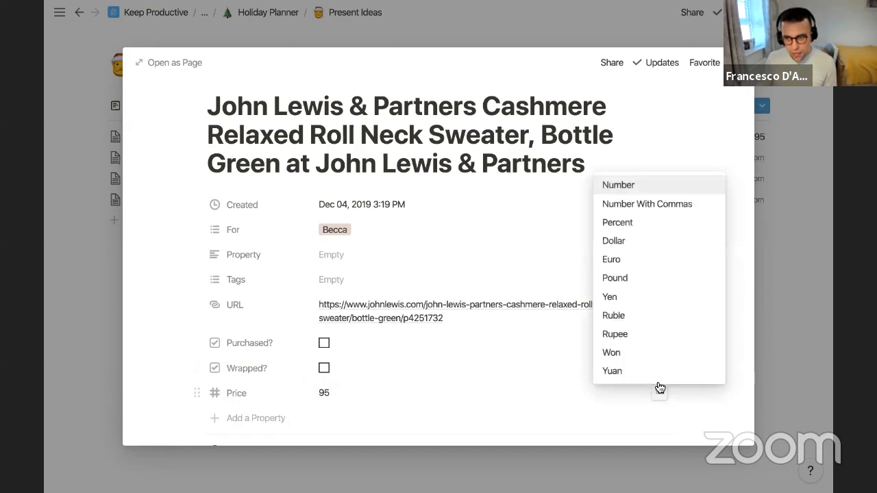
left_click(629, 281)
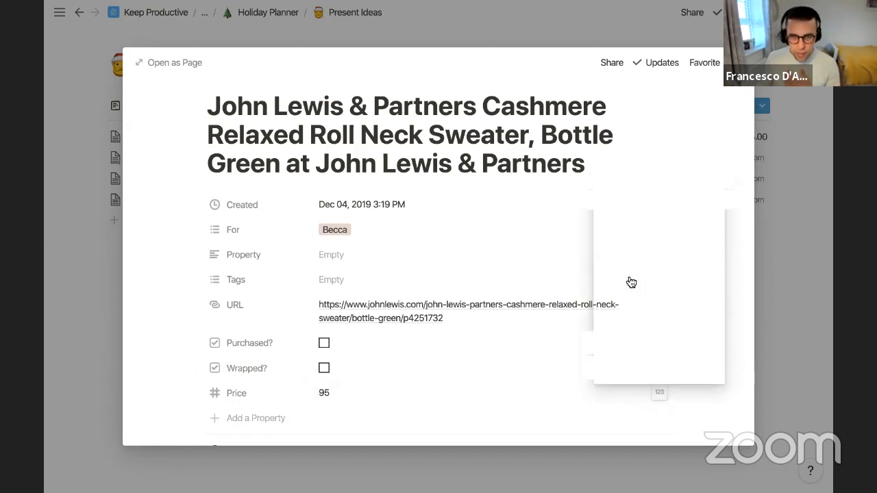
left_click(70, 225)
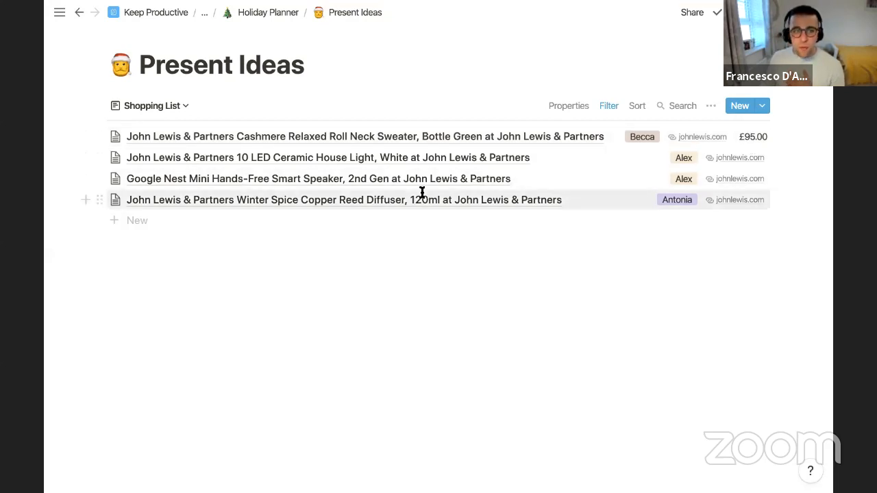
Step: Add a table view named Prices and set its Price column to calculate the Sum
left_click(167, 110)
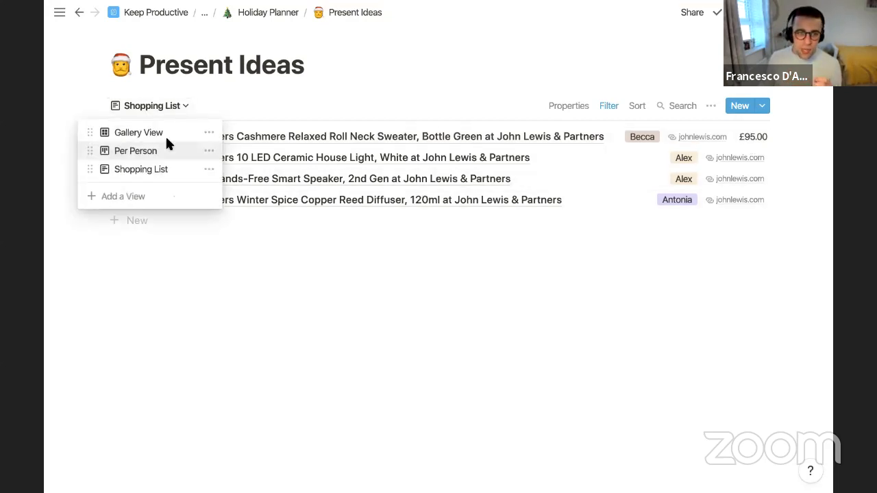
left_click(137, 197)
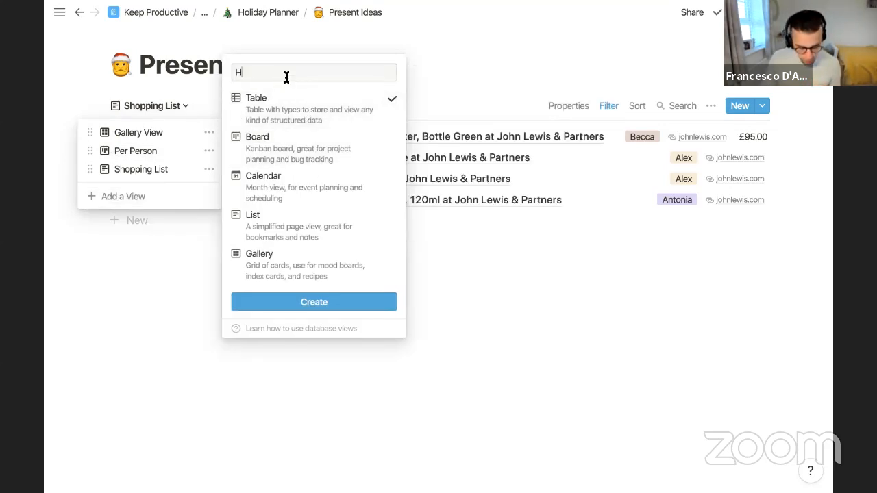
type("E")
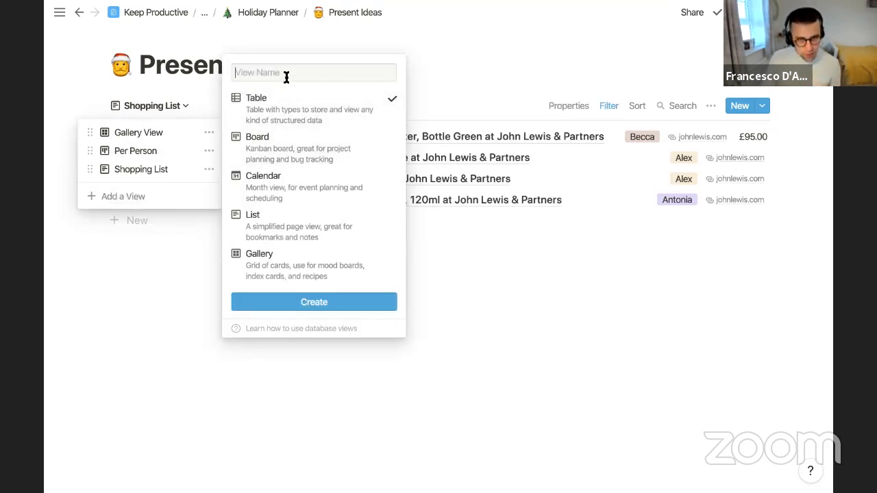
type("rices")
left_click(352, 302)
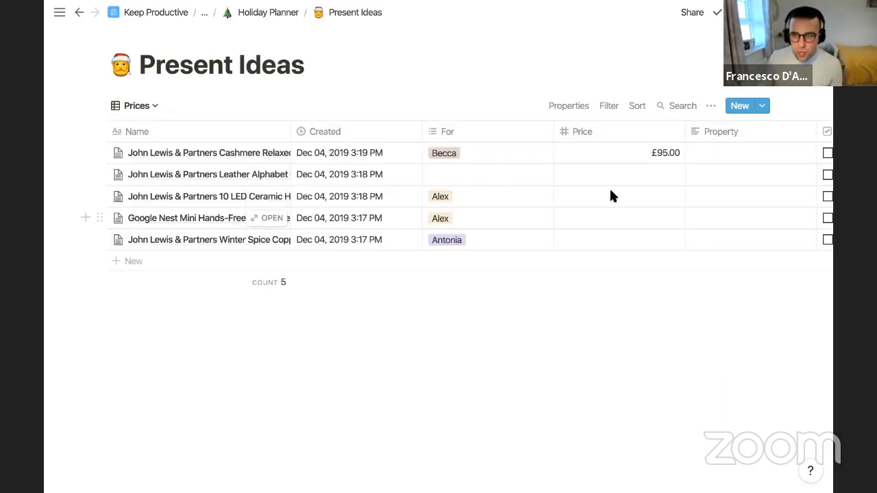
left_click(659, 282)
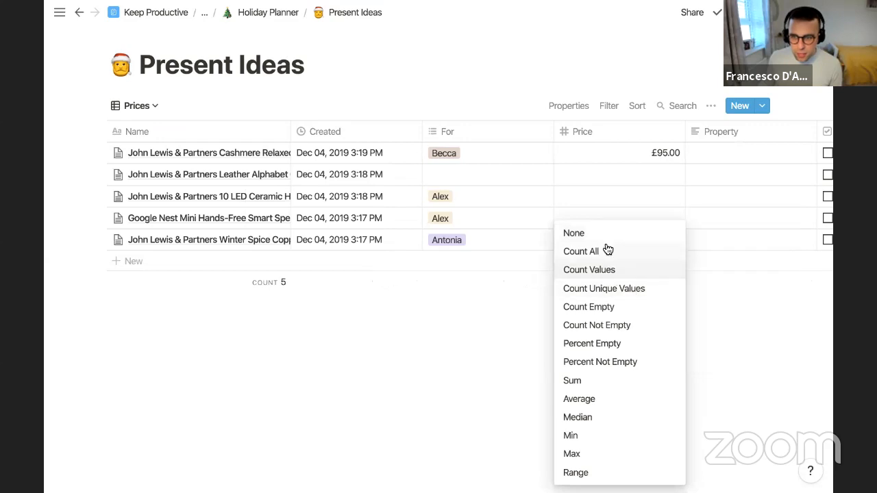
left_click(600, 381)
Step: Enter prices of 10, 55, 49 and 24 for the four unpriced gifts in row order and delete the extra blank row
left_click(651, 176)
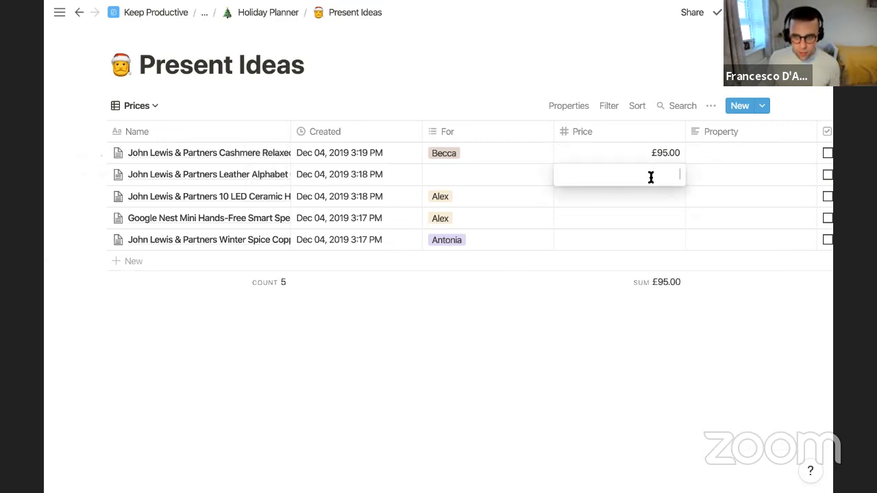
key("Return")
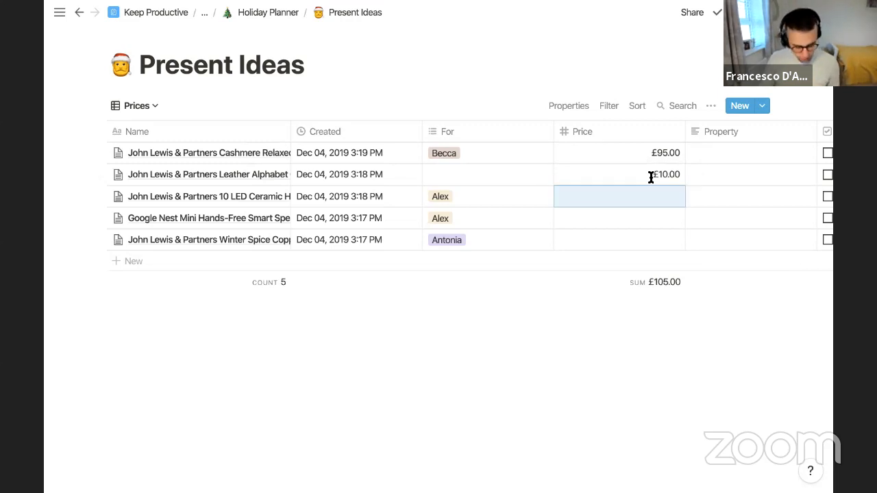
type("55")
key("Return")
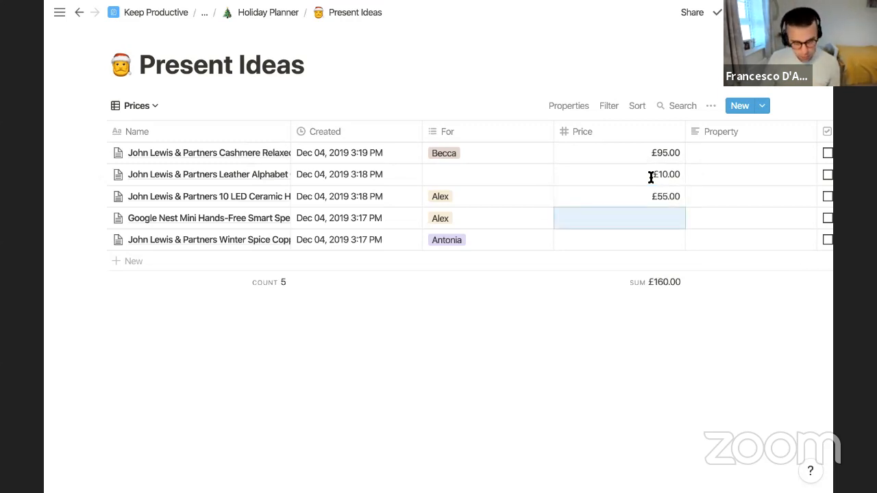
type("49")
key("Return")
type("24")
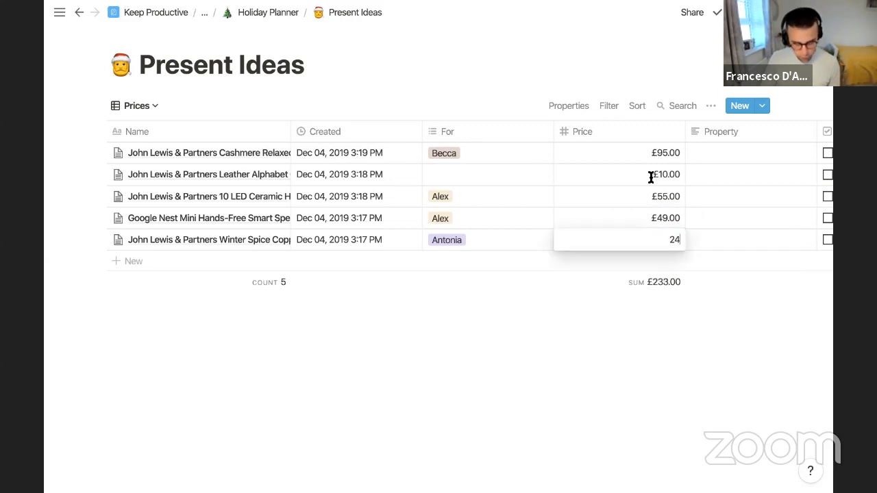
key("Return")
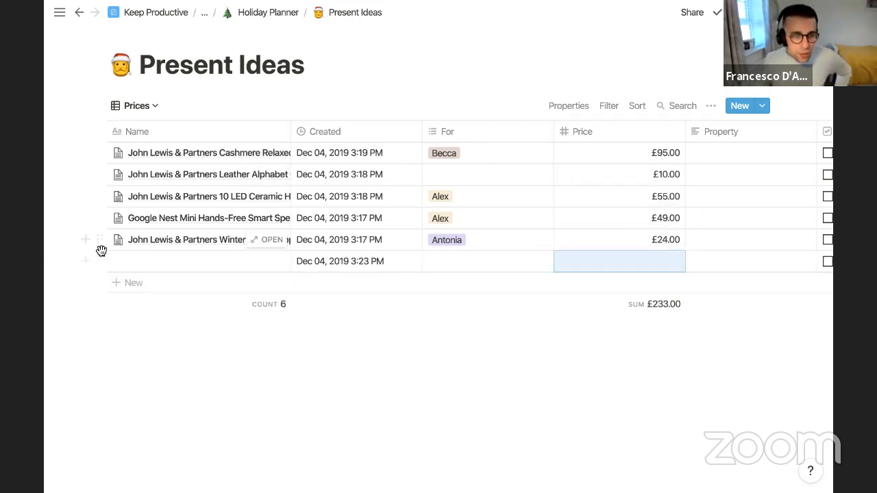
left_click(99, 261)
left_click(130, 272)
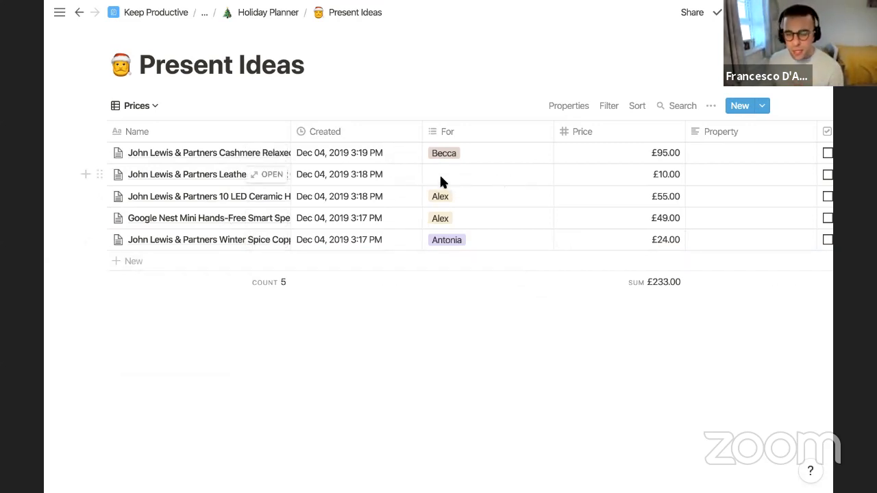
Step: Filter the Prices view to show only gifts whose For property is not empty
left_click(607, 107)
left_click(548, 225)
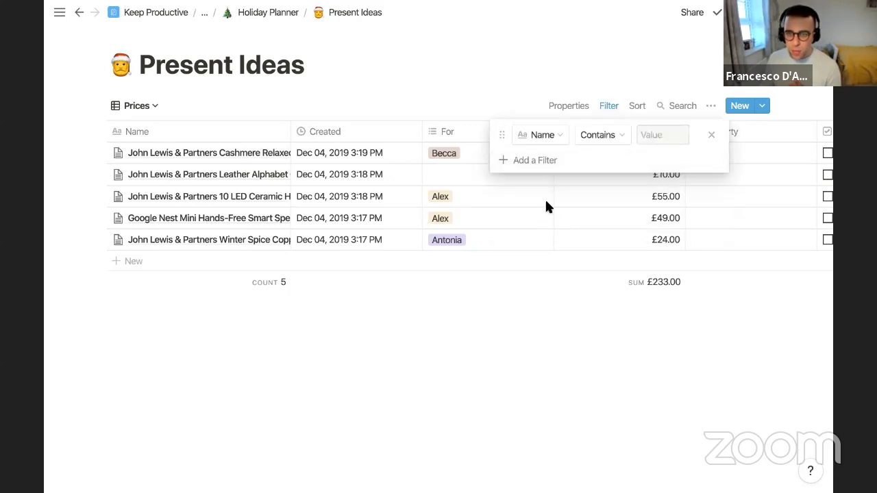
left_click(548, 135)
left_click(525, 230)
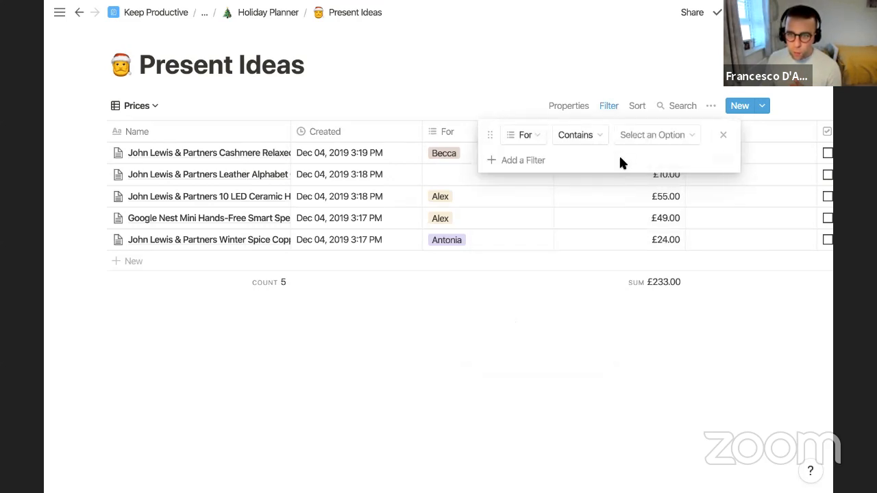
left_click(652, 135)
left_click(575, 135)
left_click(575, 135)
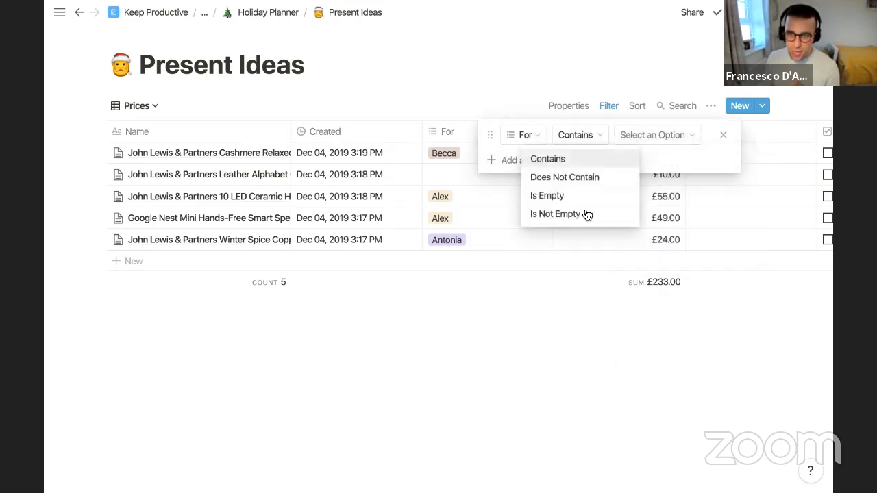
left_click(579, 212)
left_click(521, 295)
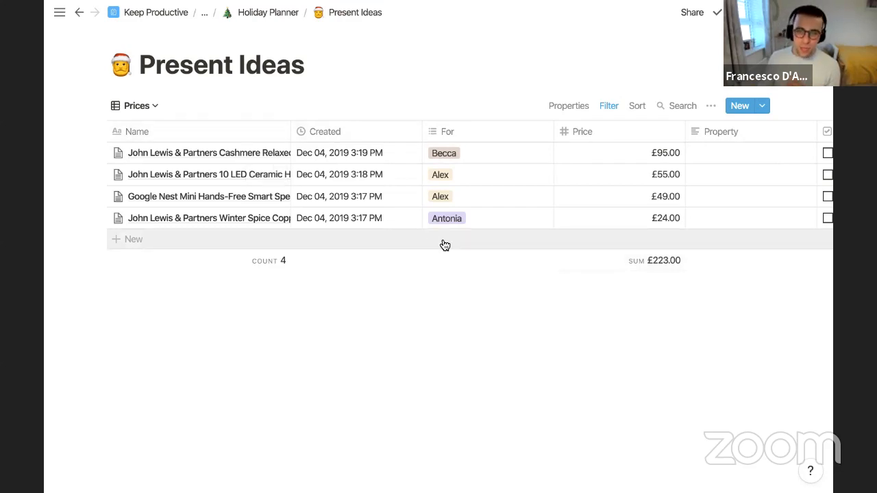
Step: Hide the Created, Property and Tags columns in the Prices view and narrow the Price and Purchased? columns
left_click(362, 133)
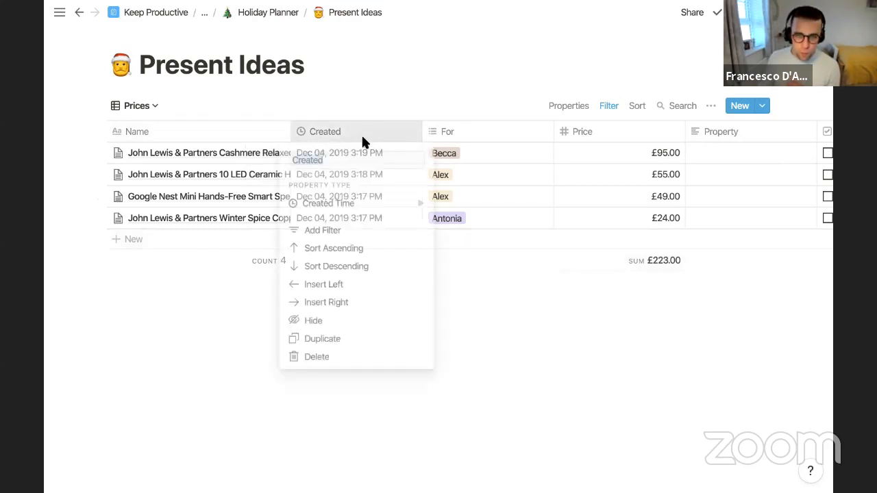
left_click(343, 323)
left_click(587, 133)
left_click(579, 322)
left_click_drag(554, 133, 479, 135)
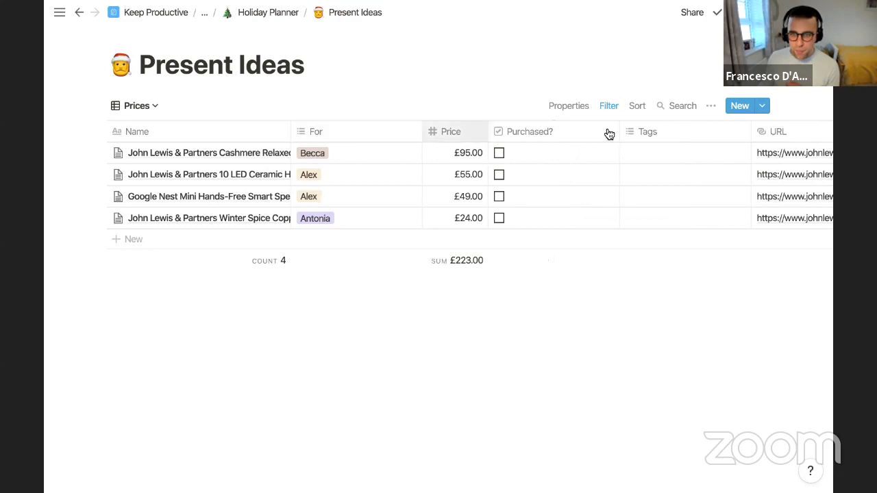
left_click_drag(618, 133, 554, 133)
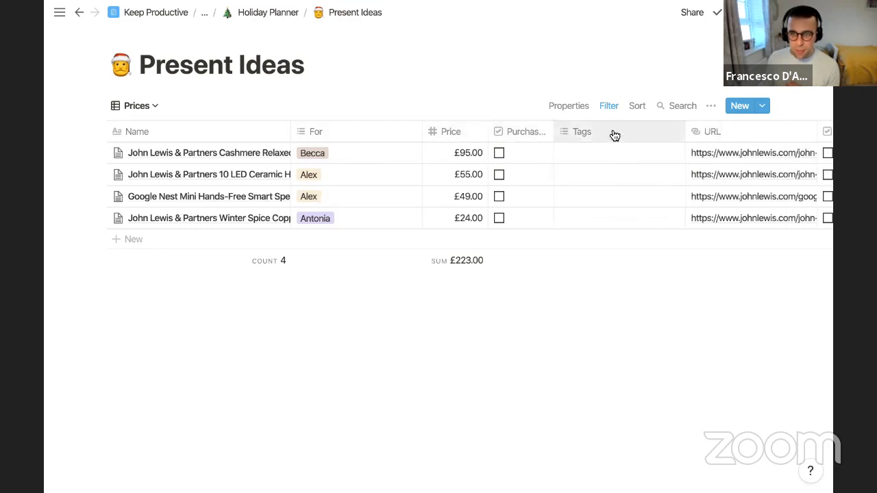
left_click(607, 135)
left_click(589, 341)
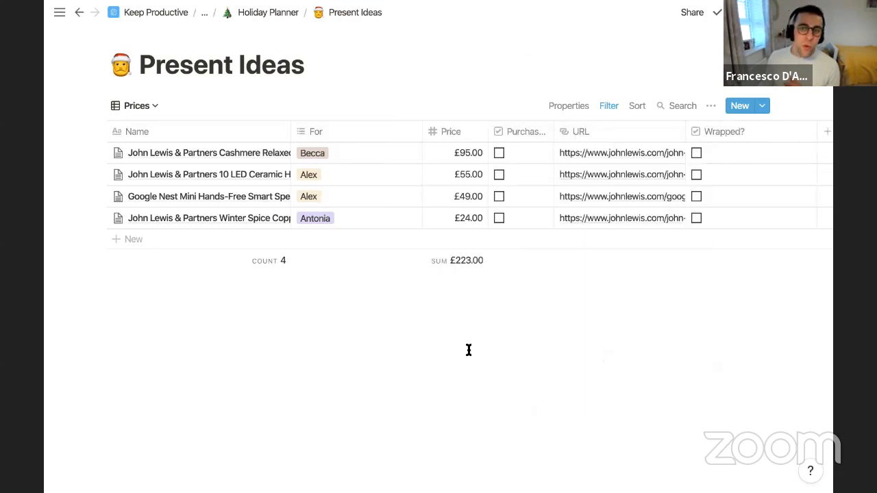
Step: Switch the Present Ideas database back to its Gallery View to look over the gift cards
left_click(137, 106)
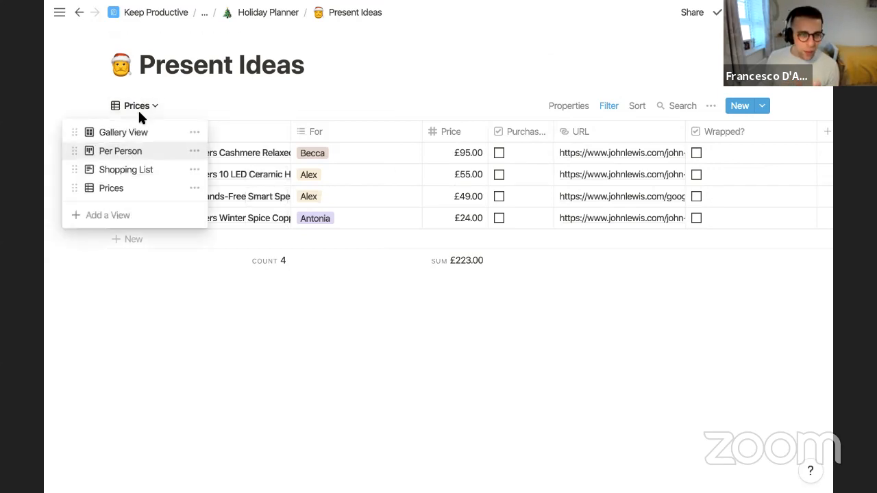
left_click(137, 134)
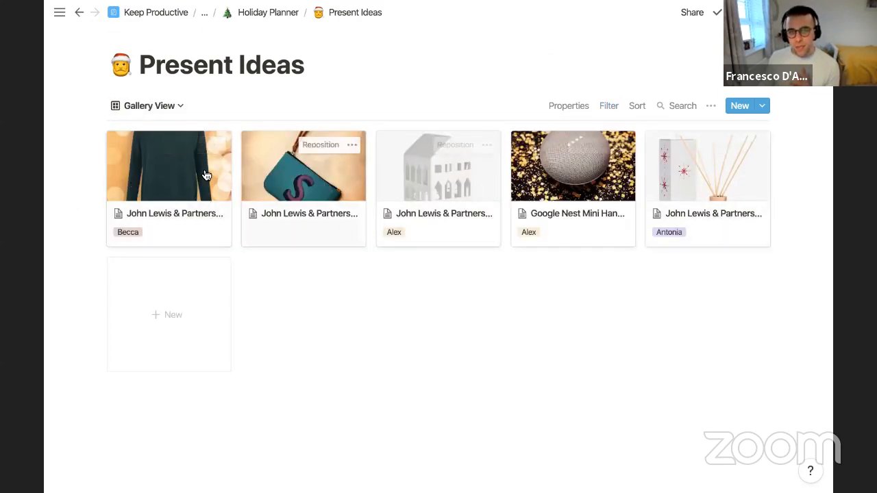
mouse_move(265, 146)
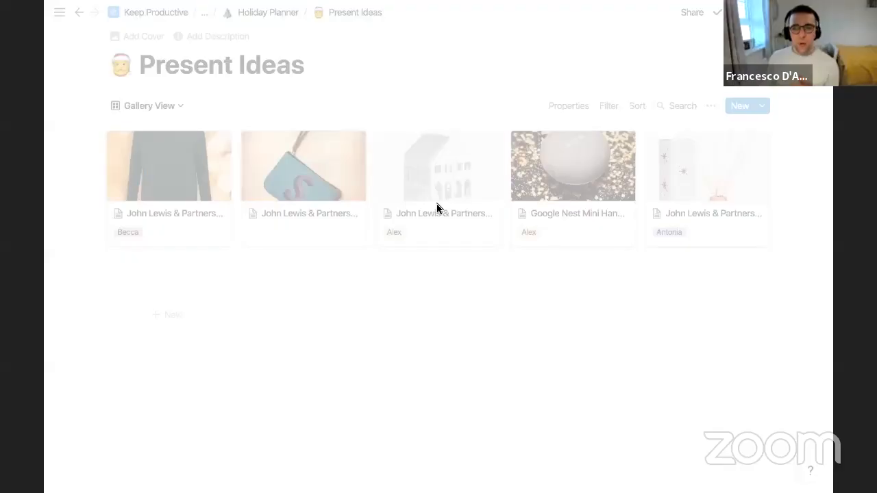
left_click(150, 105)
Step: Return to the Holiday Planner page and delete the Holiday Gifts page from it
left_click(248, 18)
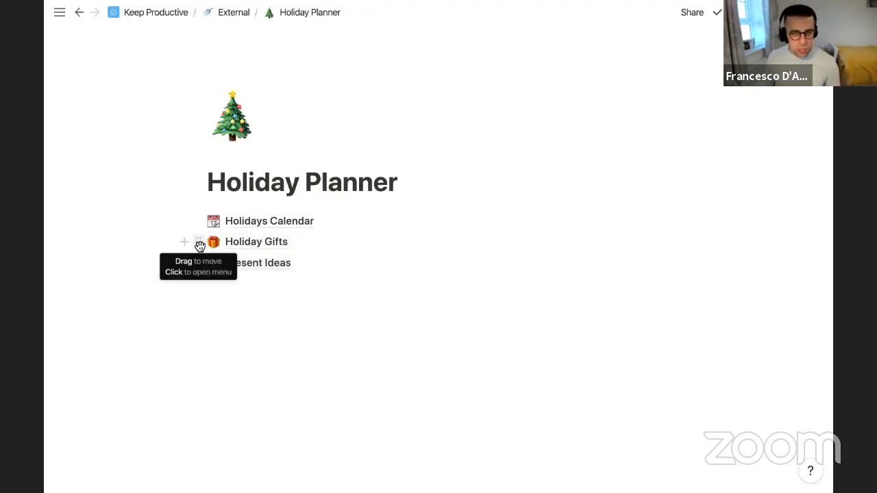
left_click(199, 245)
left_click(128, 167)
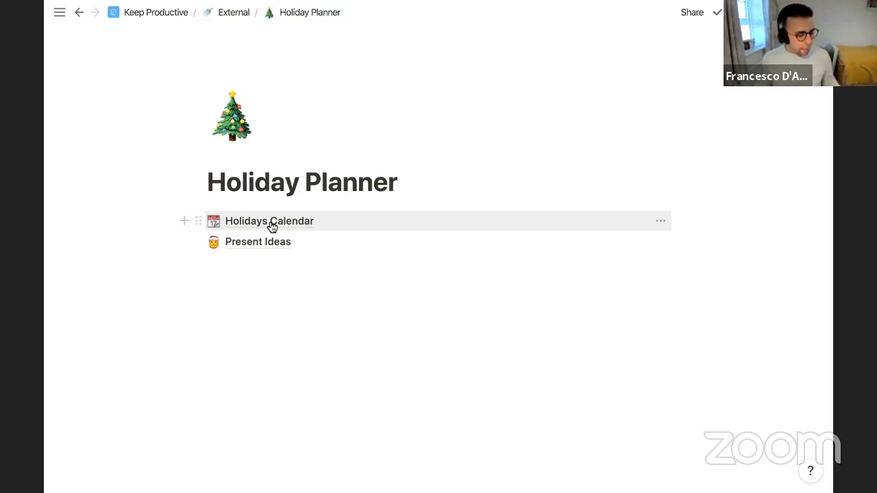
Step: Open the Holidays Calendar and its December 7 entry, Trip to Town for Presents (1)
left_click(272, 225)
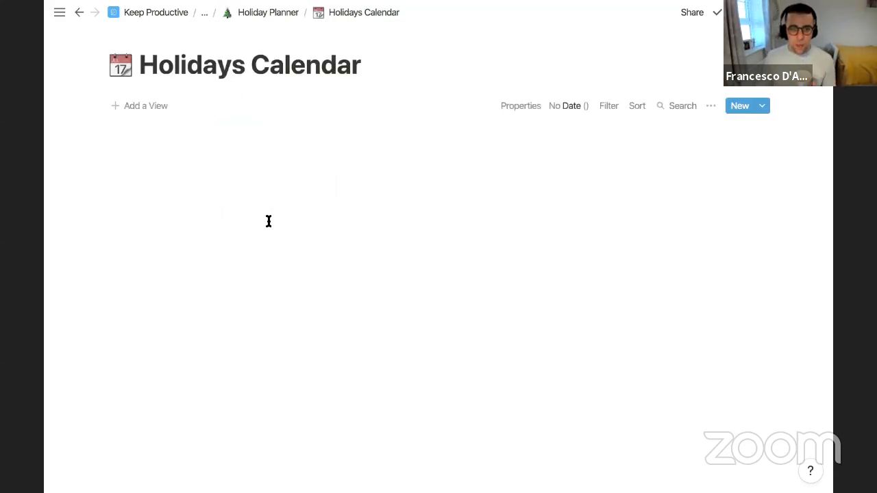
scroll(274, 271, "down", 2)
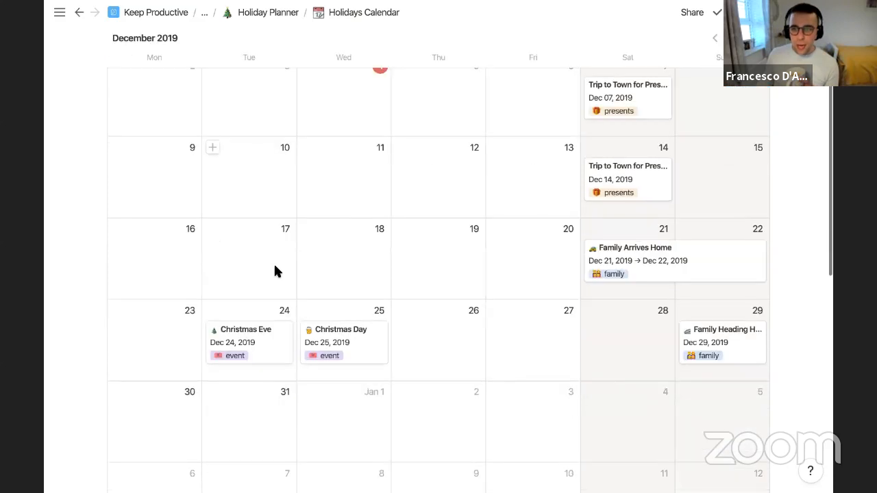
scroll(274, 271, "up", 1)
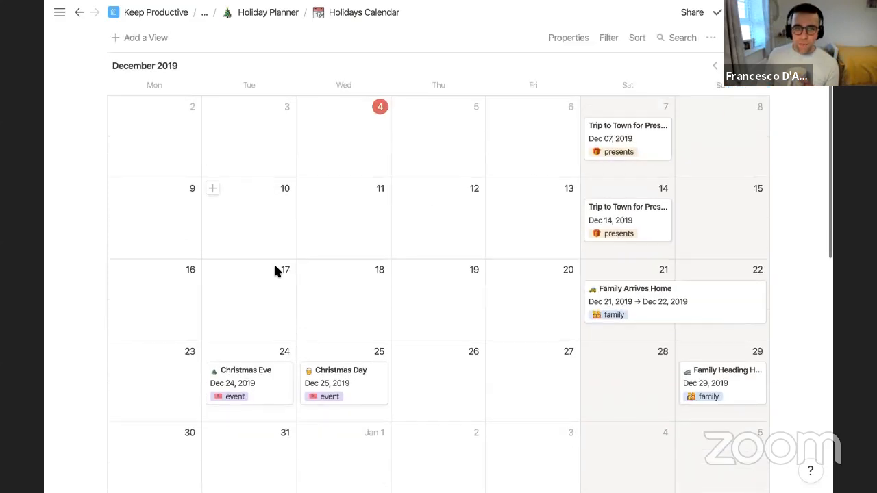
left_click(642, 140)
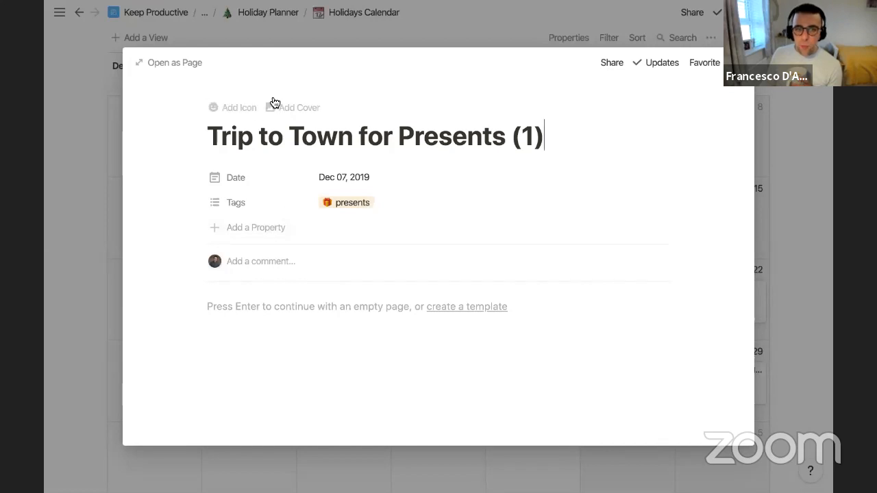
Step: Give the Trip to Town for Presents (1) page a wrapped gift emoji as its icon
left_click(238, 105)
scroll(245, 207, "down", 1)
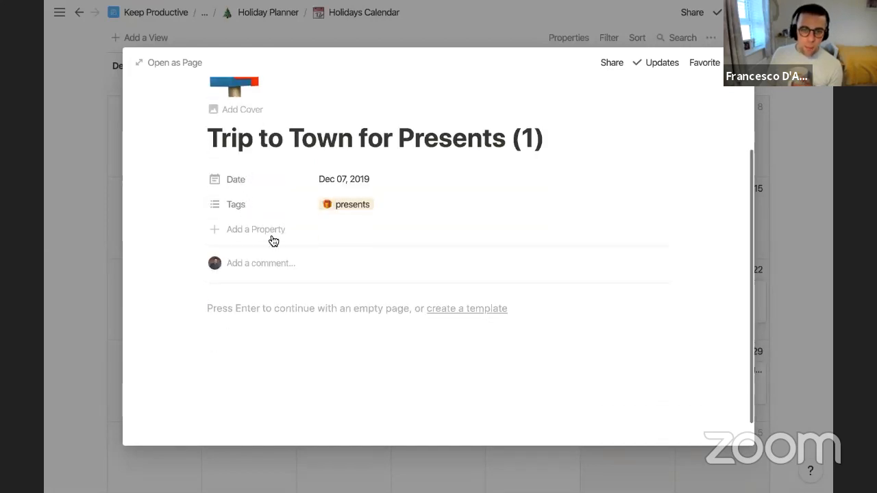
left_click(238, 88)
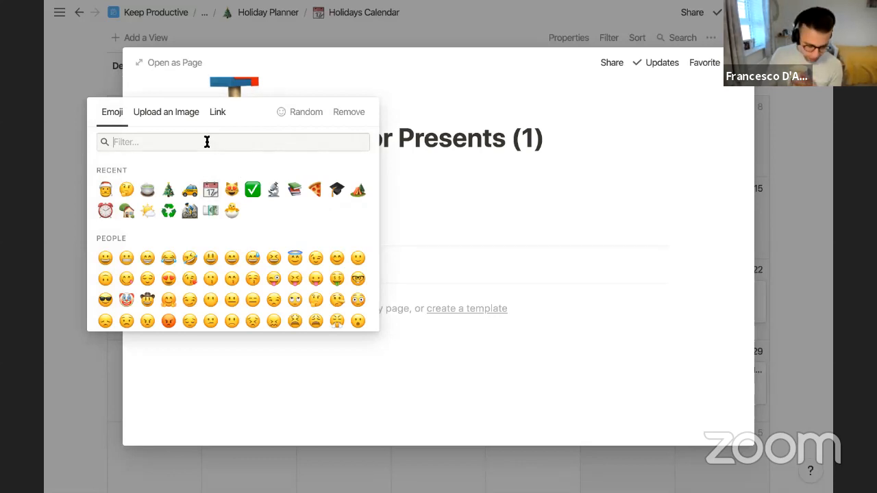
type("pres")
scroll(131, 289, "down", 1)
left_click(127, 287)
Step: Add a Relation property to the calendar entry that links to the Present Ideas database
left_click(296, 224)
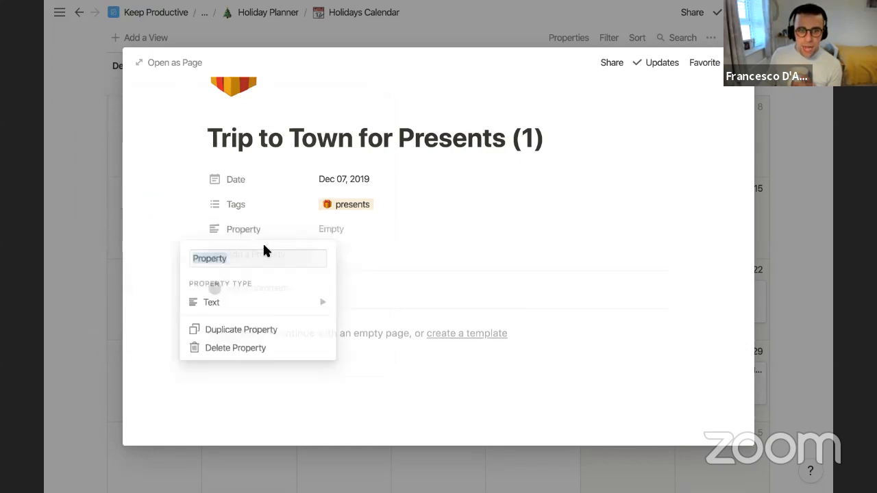
mouse_move(288, 303)
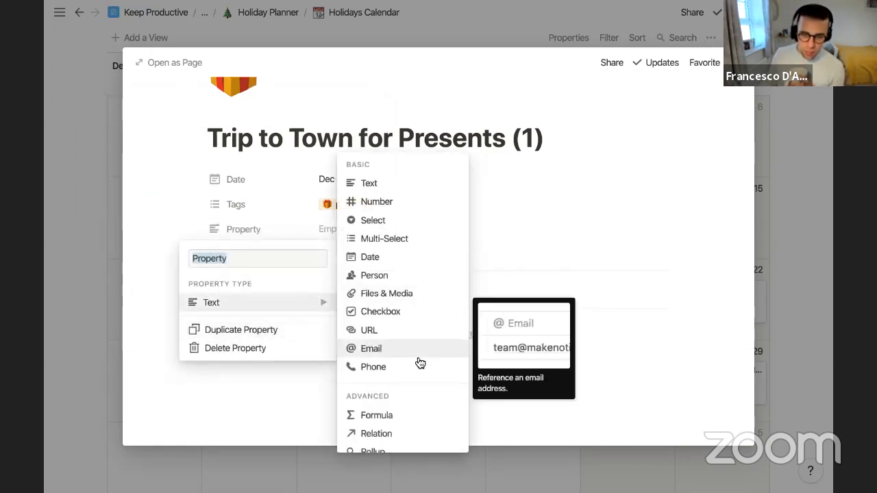
scroll(415, 356, "down", 2)
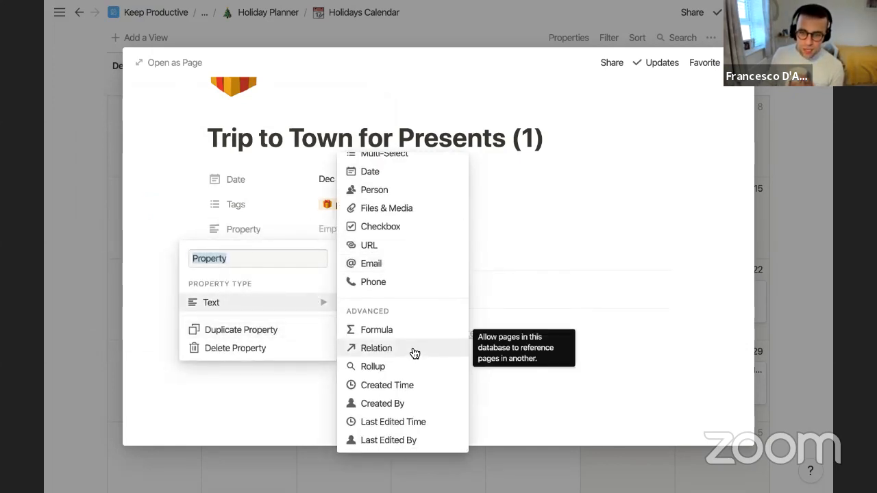
left_click(414, 351)
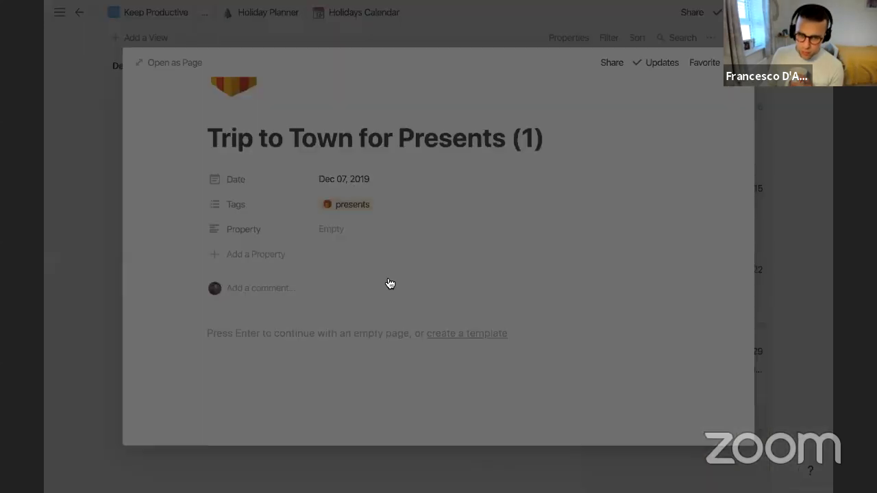
left_click(376, 251)
type("p")
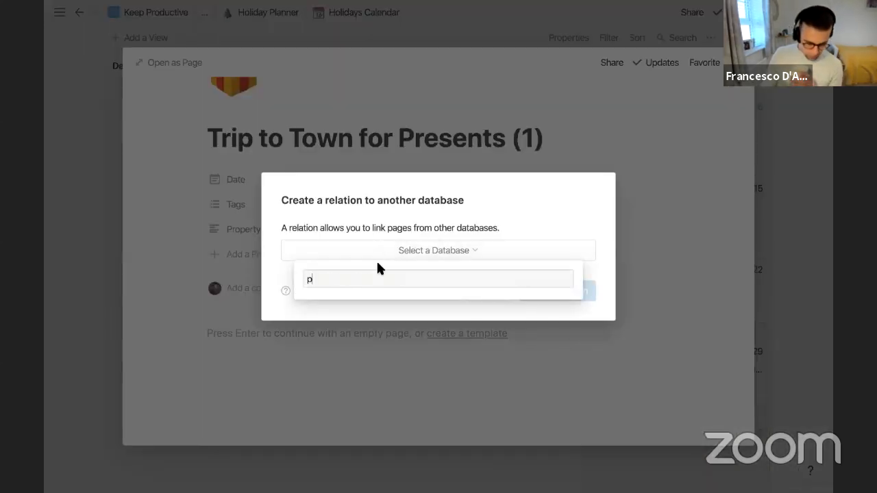
type("resent")
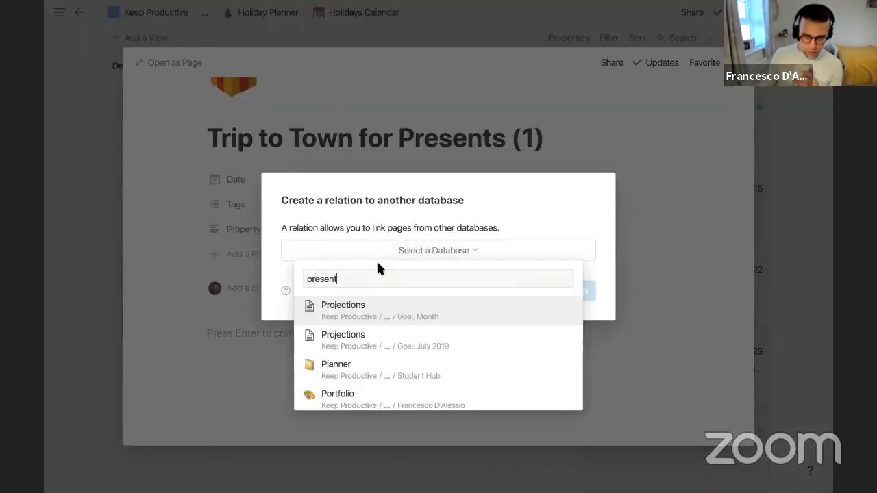
left_click(391, 318)
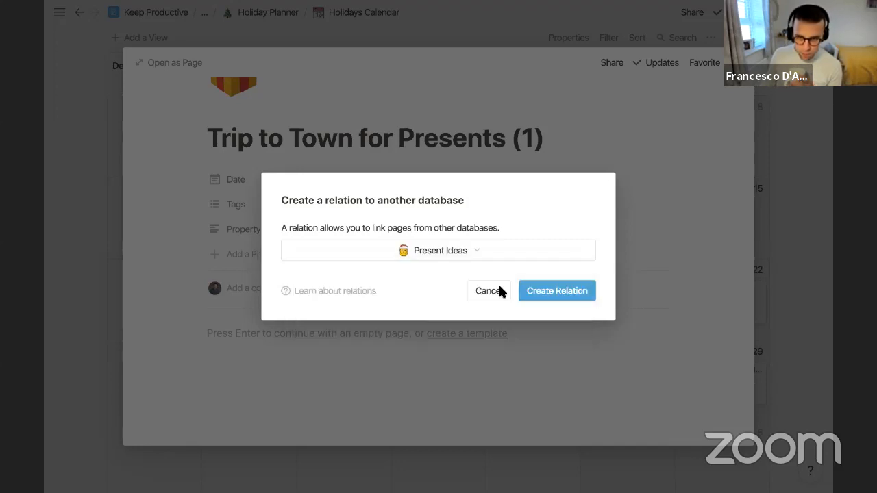
left_click(538, 293)
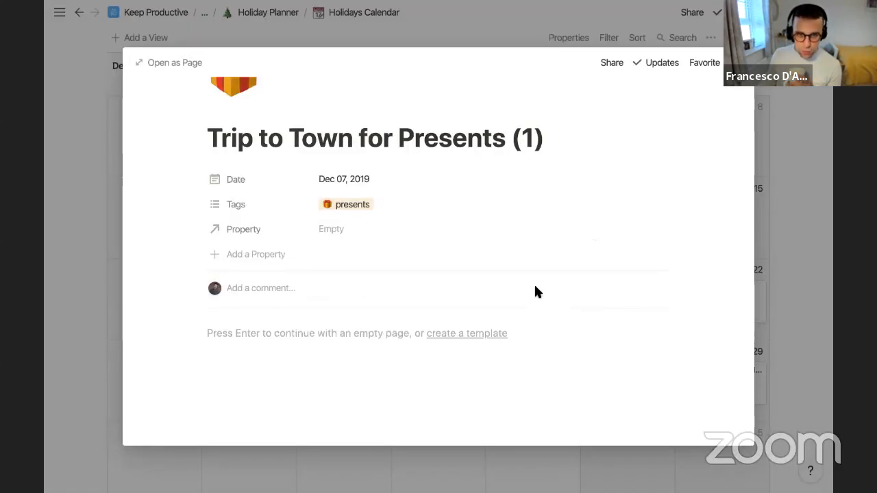
Step: Link the Google Nest Mini, Winter Spice Copper Reed Diffuser and 10 LED Ceramic House Light to the first trip, then close it
left_click(339, 233)
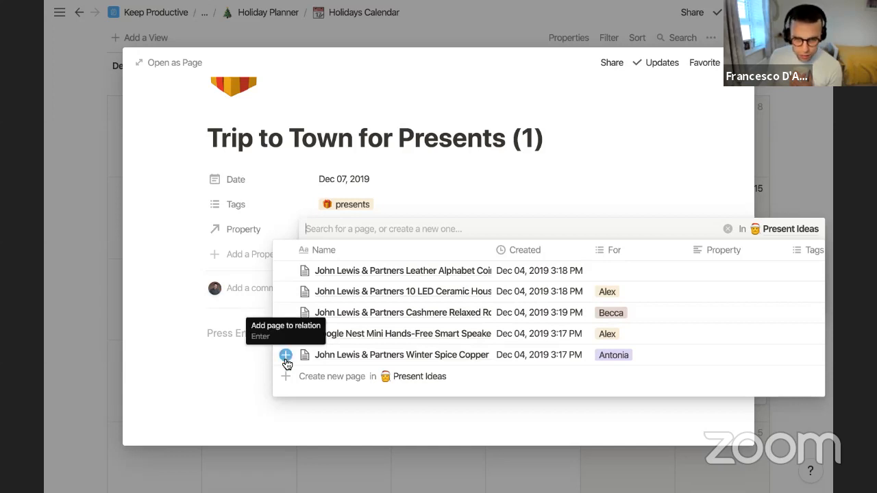
left_click(286, 356)
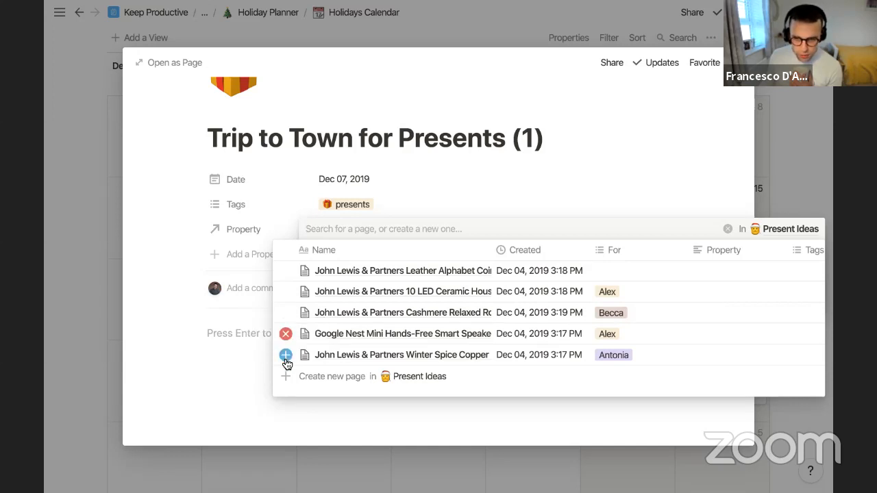
left_click(285, 290)
left_click(228, 217)
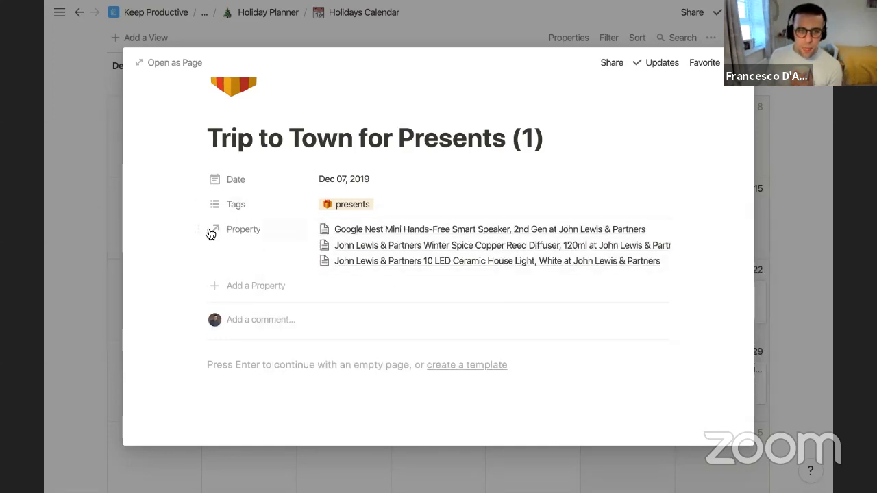
left_click(97, 200)
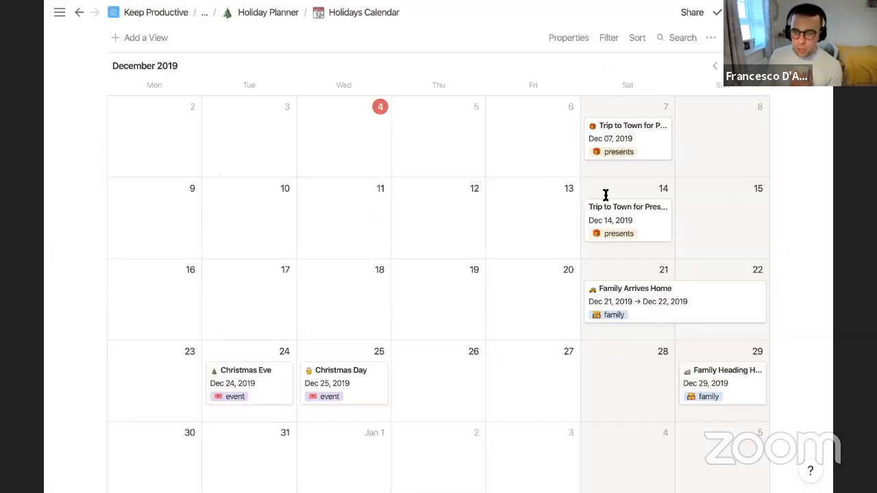
Step: Link the Cashmere Relaxed Roll Neck Sweater and Leather Alphabet Coin Purse to Trip to Town for Presents (2) and close the entry
left_click(642, 218)
left_click(328, 228)
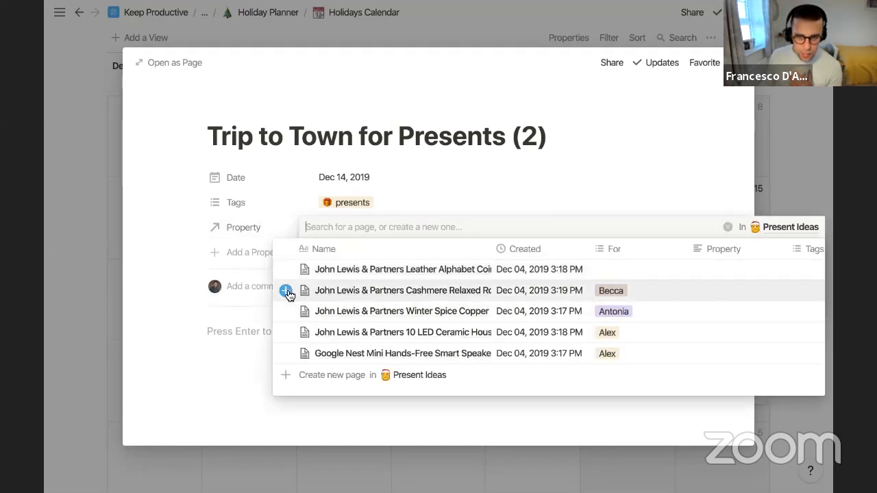
left_click(286, 292)
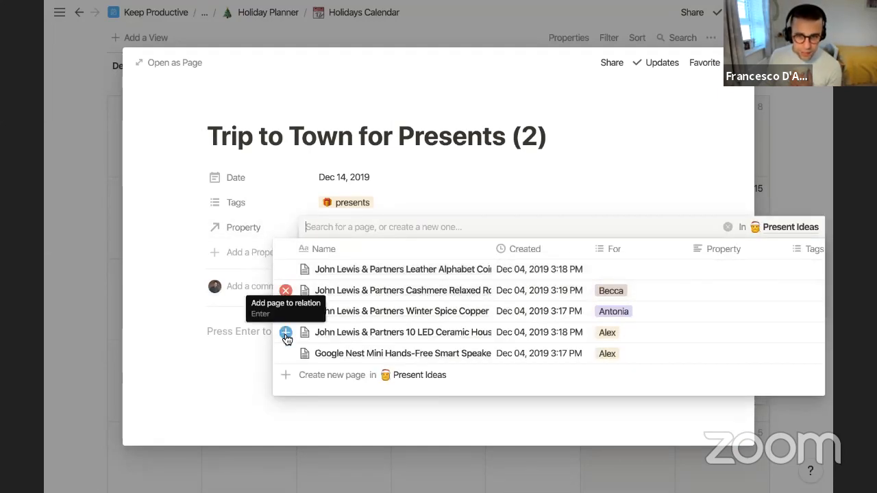
left_click(286, 270)
left_click(240, 209)
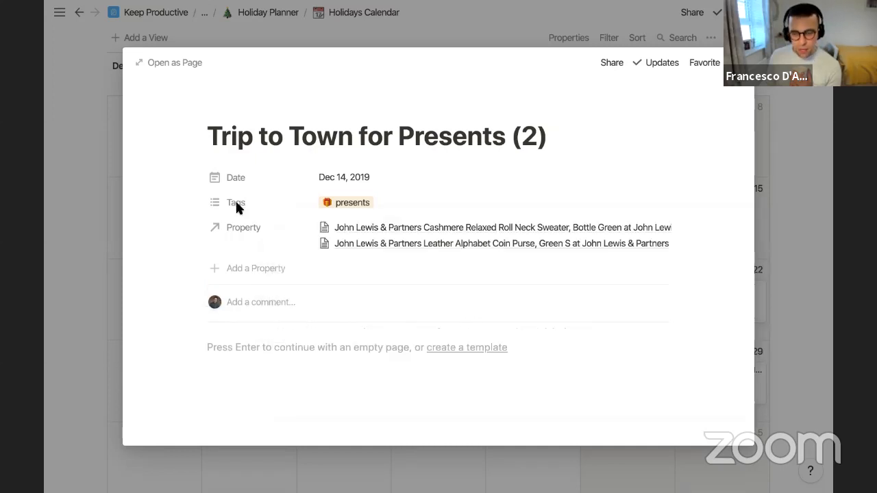
left_click(83, 170)
Step: Rename the relation property in the Trip to Town for Presents (1) entry to Shopping List
left_click(631, 151)
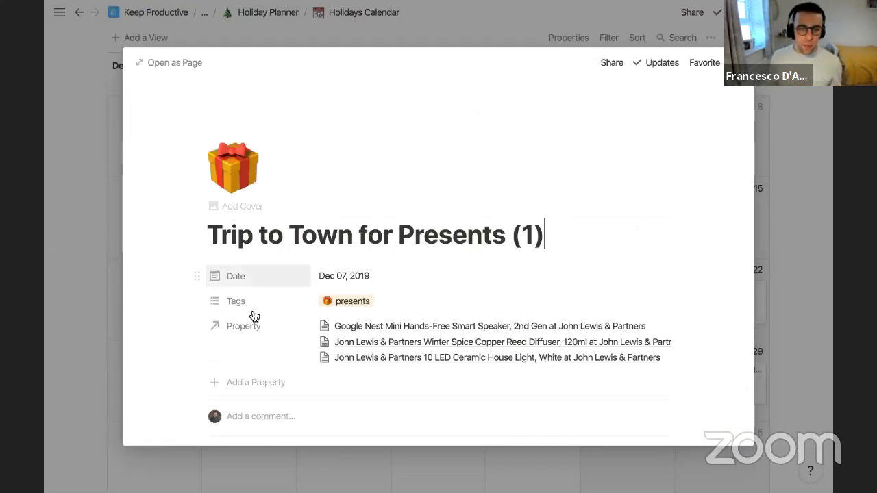
left_click(251, 326)
type("Shopping List")
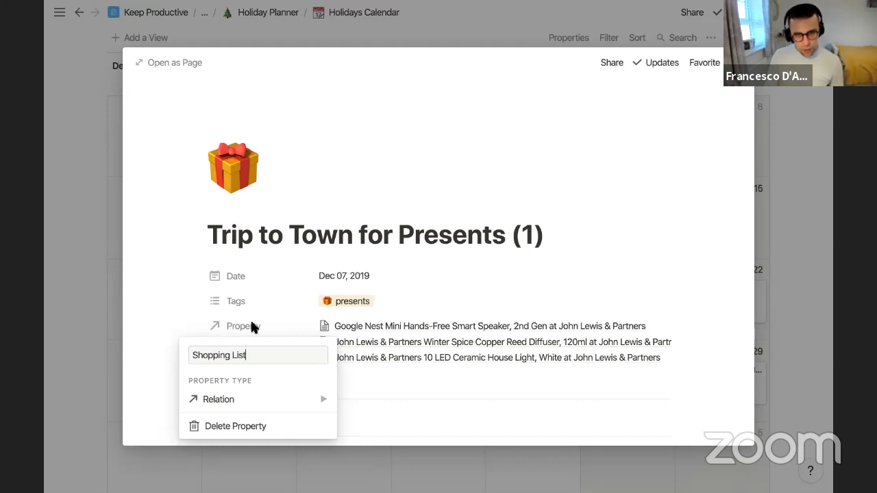
key("Return")
scroll(463, 336, "down", 3)
scroll(464, 337, "up", 2)
Step: Open the first trip as a full page and examine the linked gifts' recipients, links, purchase status and prices in its Shopping List
left_click(172, 63)
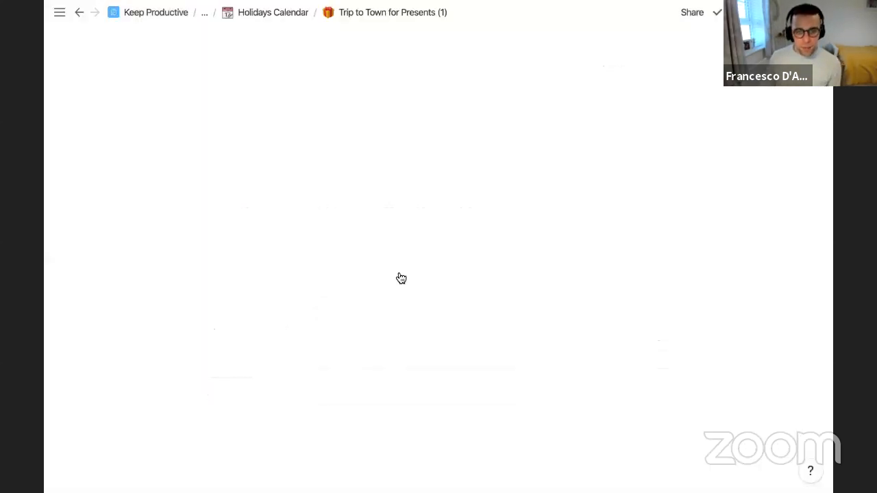
scroll(439, 288, "down", 1)
left_click(464, 247)
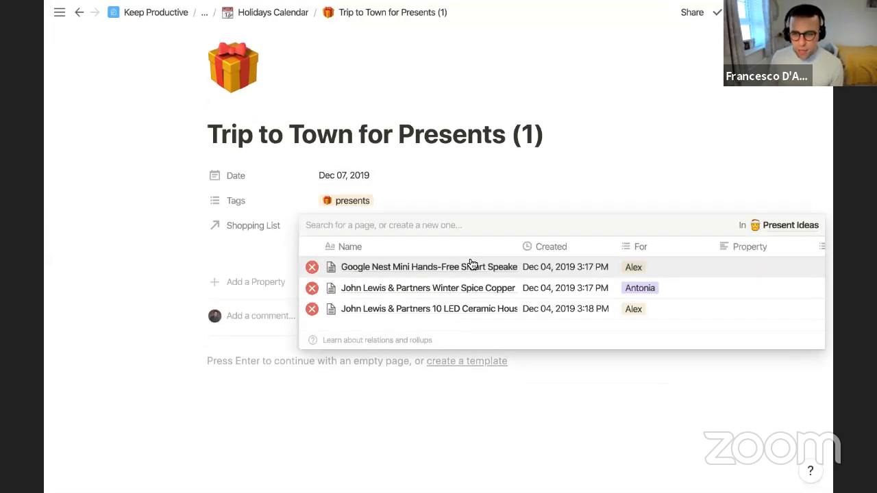
scroll(507, 280, "right", 10)
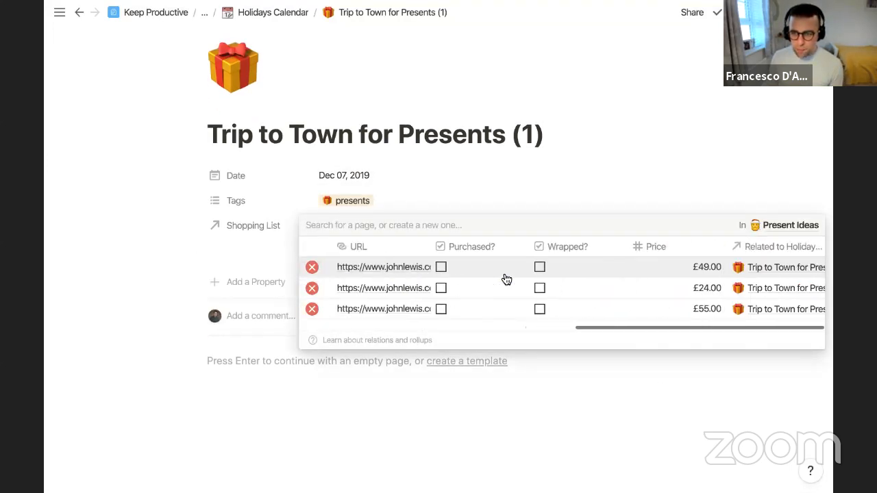
scroll(506, 280, "left", 10)
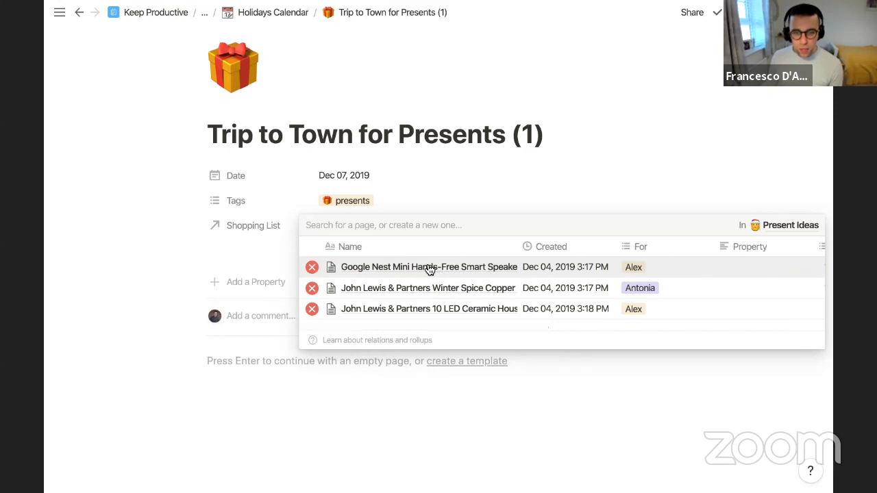
left_click(411, 192)
Step: Add a Rollup property to the first trip's page that uses the Shopping List relation
left_click(252, 285)
mouse_move(246, 365)
scroll(385, 434, "down", 2)
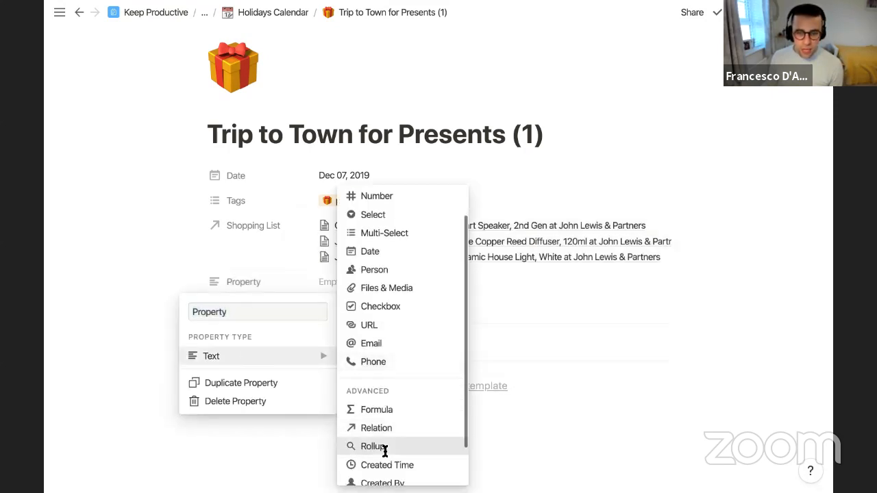
left_click(384, 451)
left_click(337, 282)
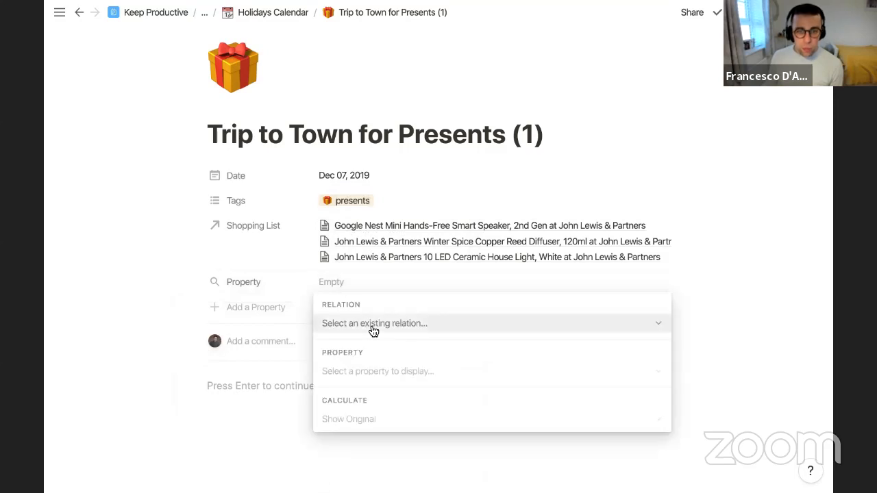
left_click(371, 327)
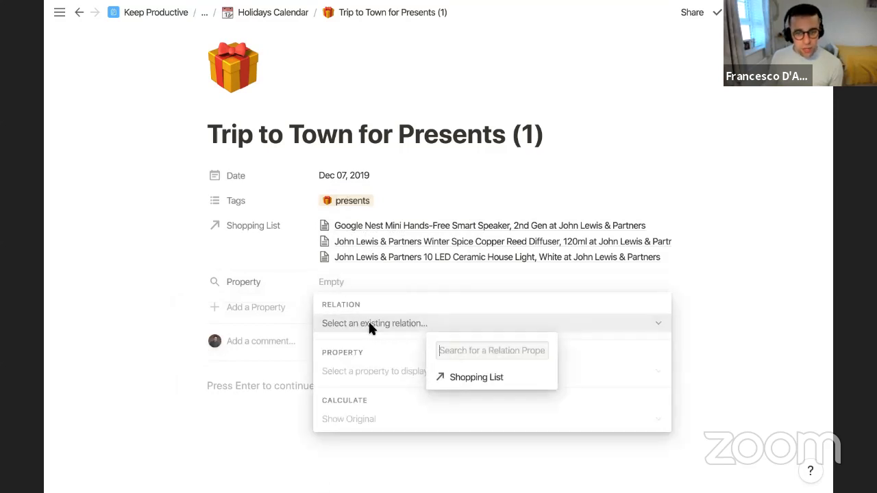
left_click(488, 381)
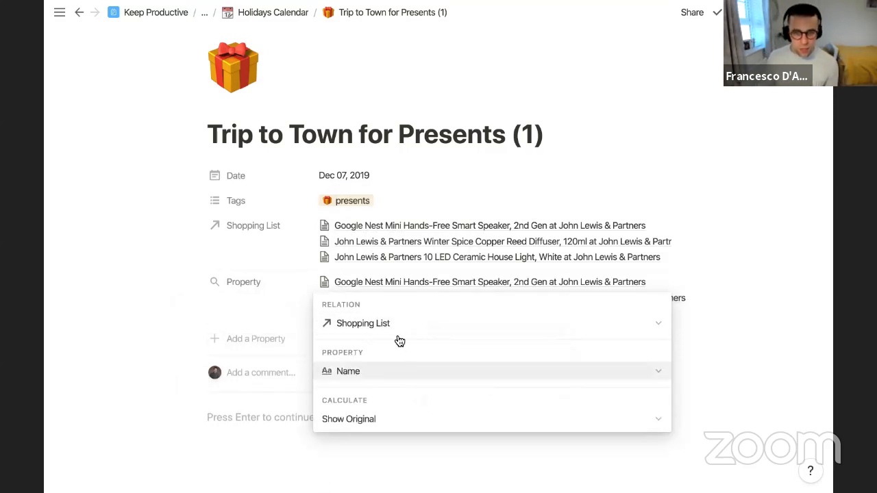
Step: Set the rollup to the Price property and calculate its Sum
left_click(381, 371)
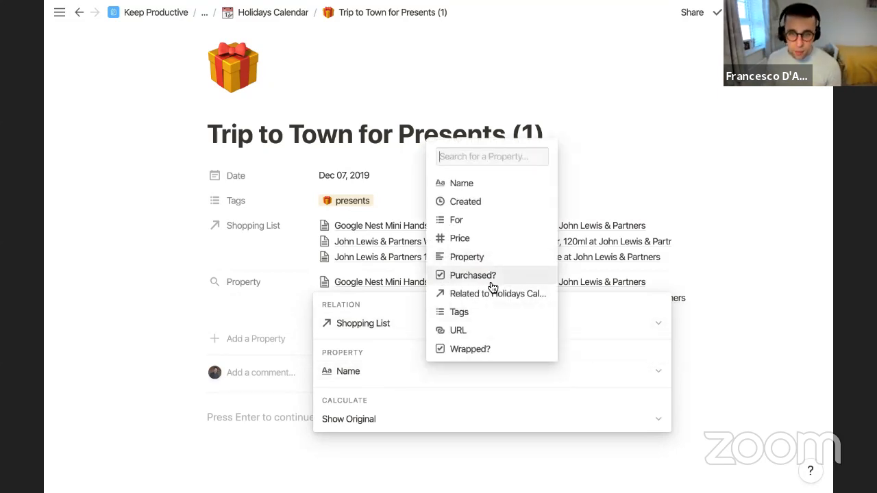
left_click(488, 238)
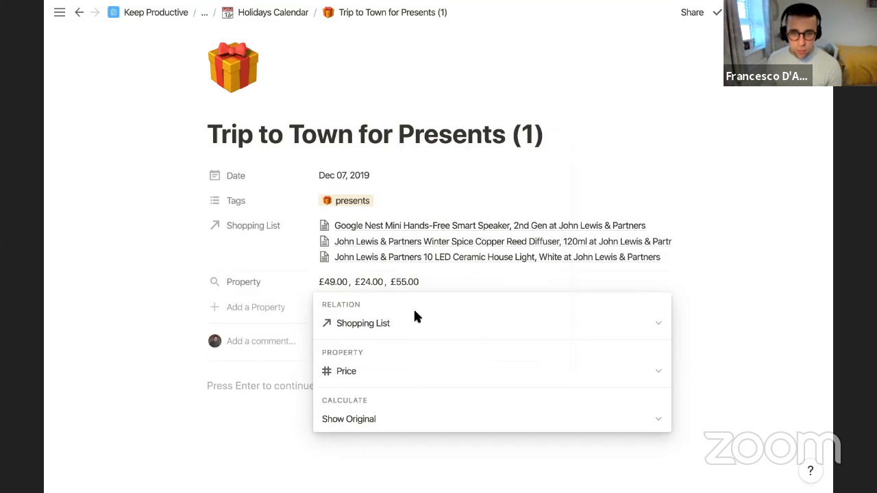
left_click(385, 419)
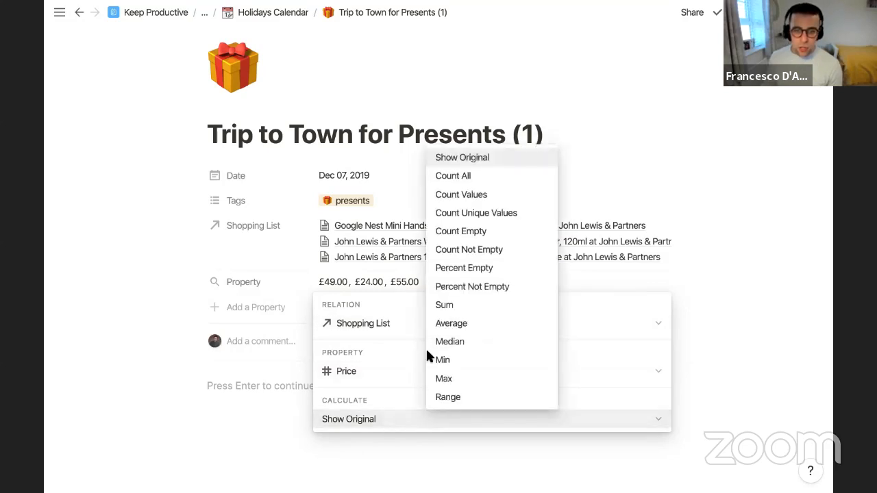
left_click(463, 305)
left_click(379, 419)
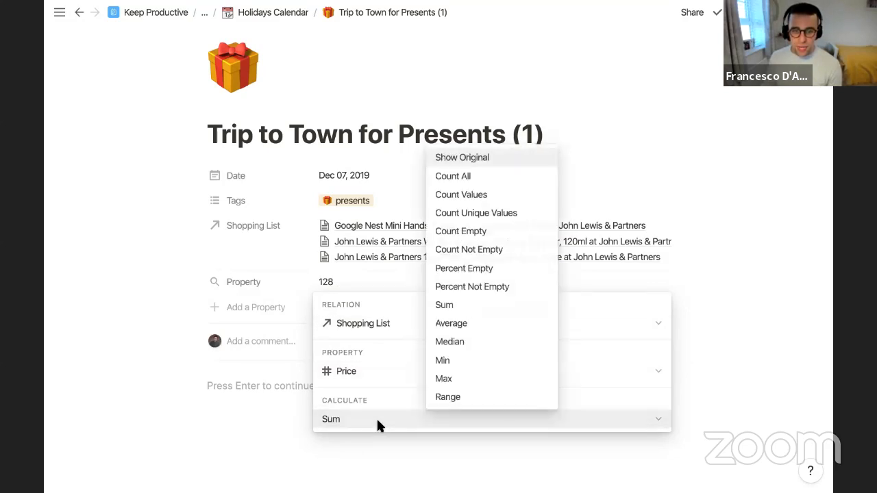
left_click(372, 284)
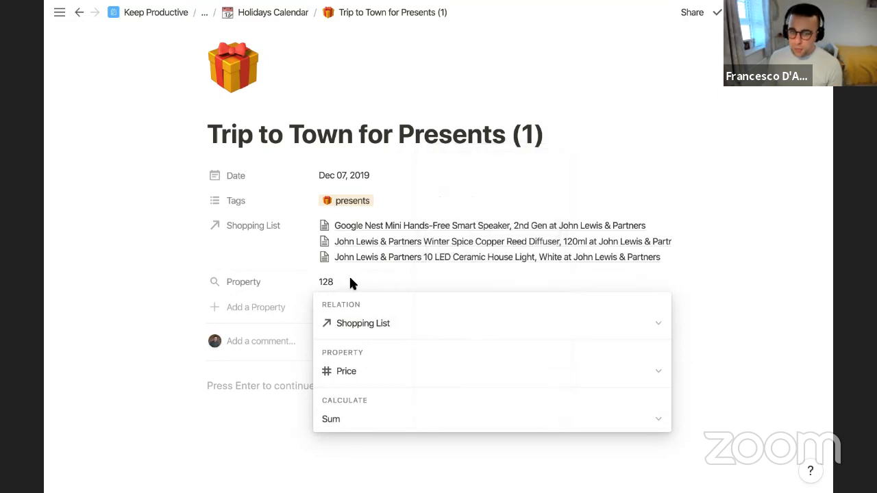
left_click(348, 275)
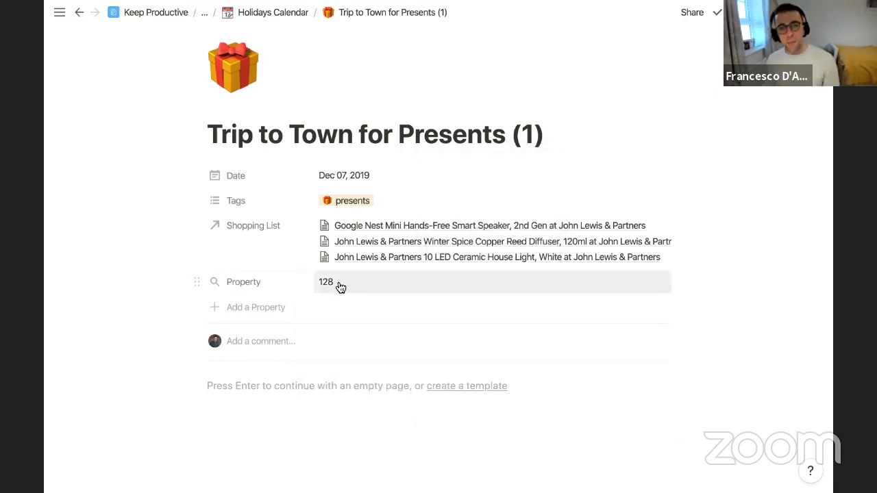
Step: Set the rollup to display the For property of the linked gifts
left_click(336, 281)
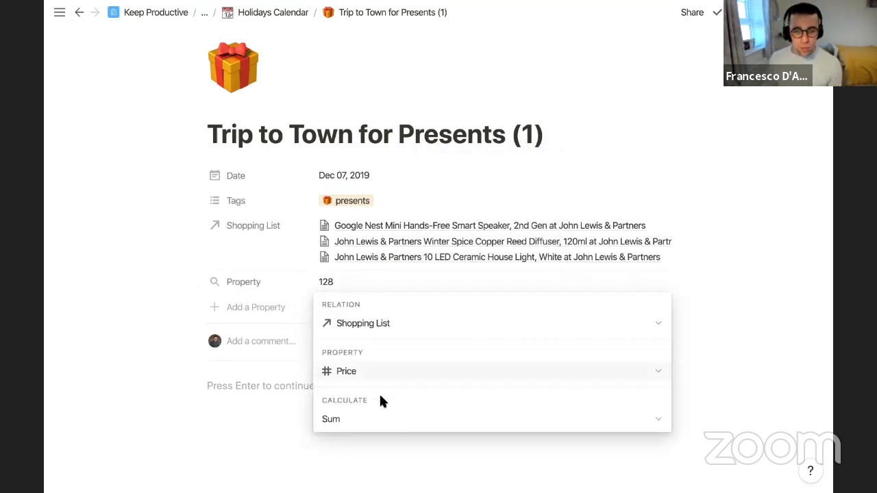
left_click(396, 376)
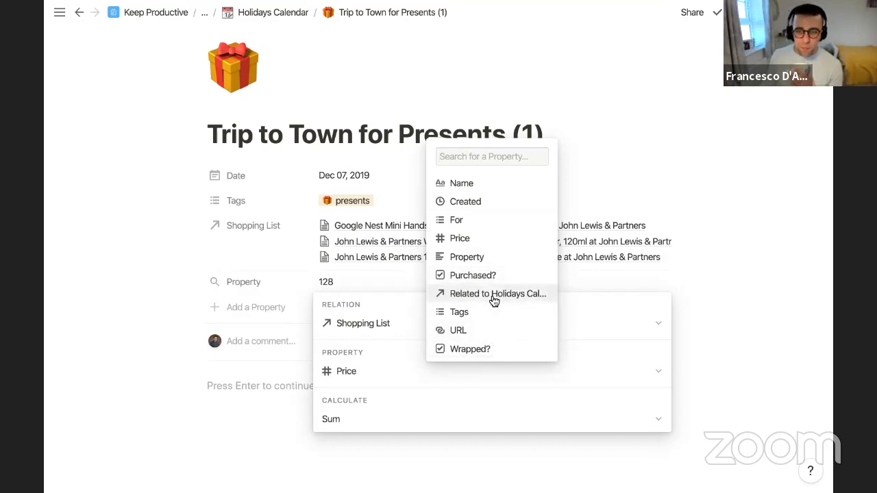
left_click(466, 220)
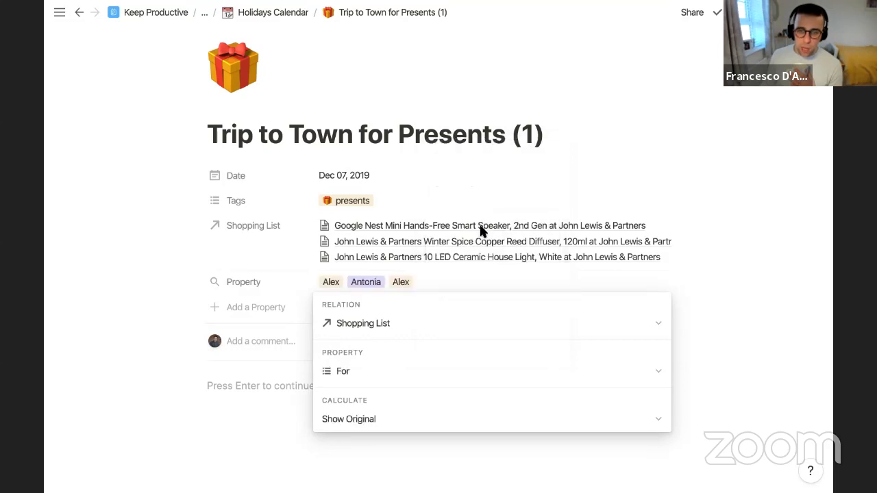
left_click(442, 271)
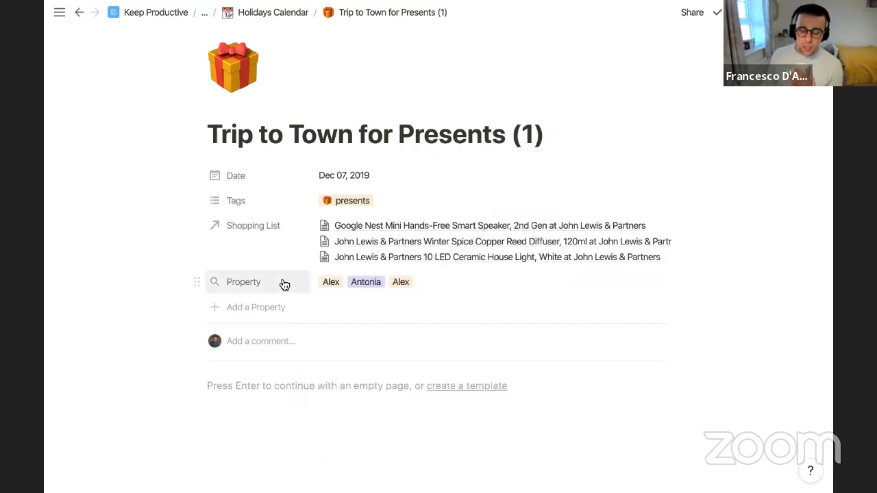
Step: Rename the rollup property as Who For?
left_click(262, 283)
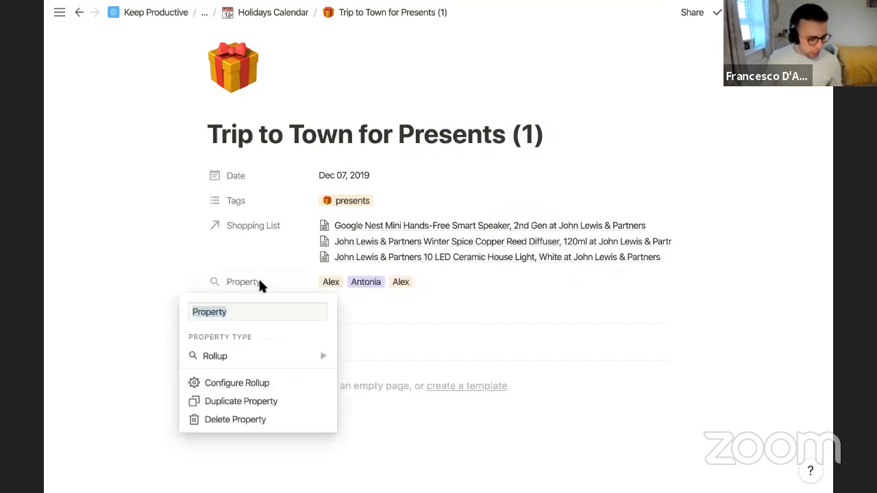
type("Who Am")
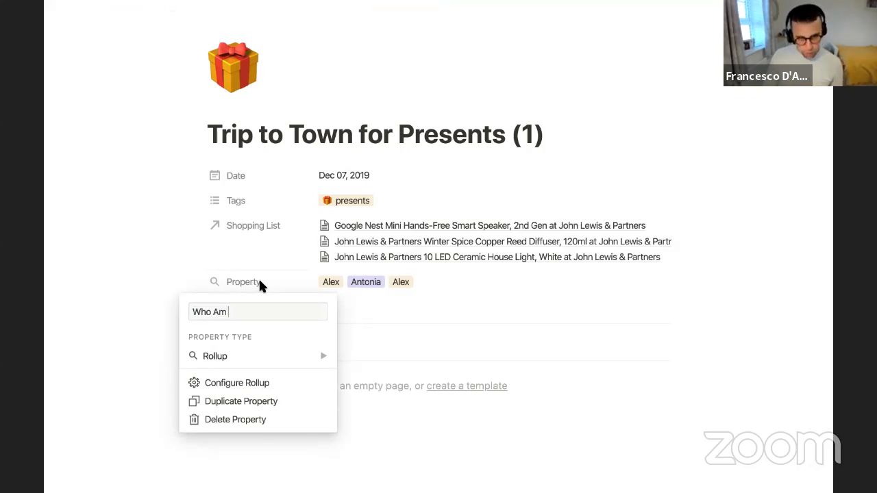
key("ctrl+a")
type("Who For?")
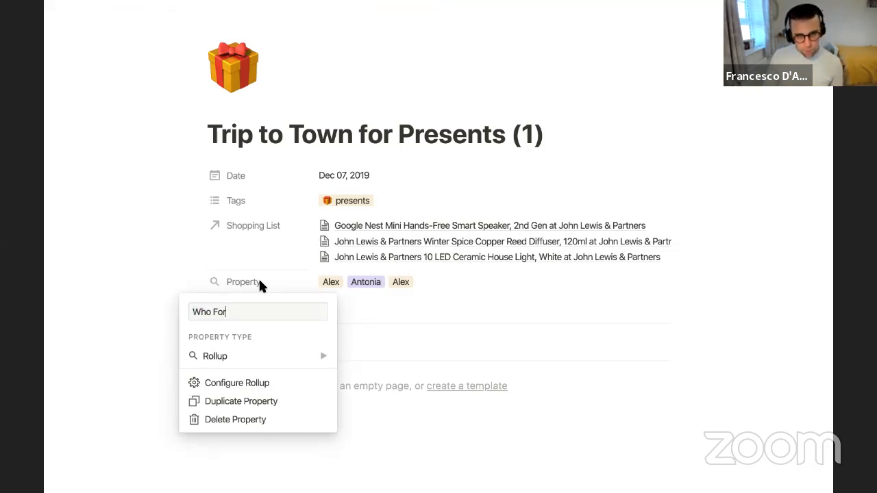
key("Return")
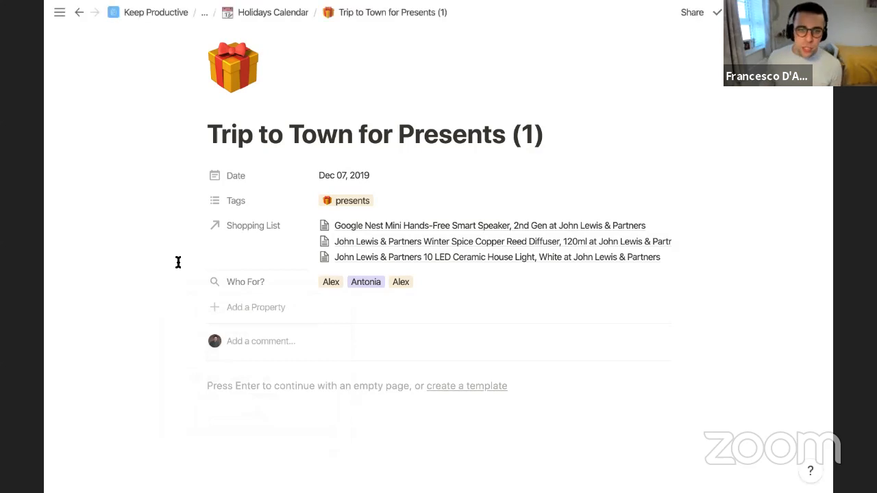
Step: Return to the Holidays Calendar, add an emoji icon to Trip to Town for Presents (2), and close the entry
left_click(282, 19)
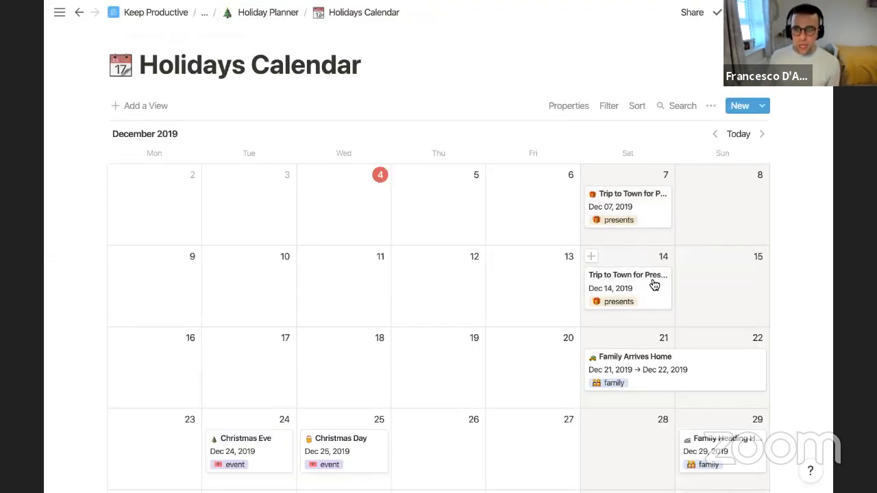
left_click(650, 280)
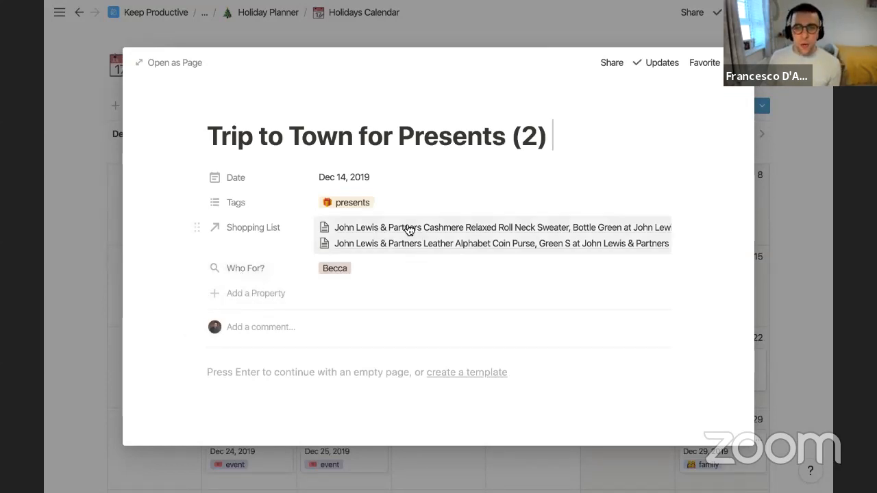
mouse_move(180, 131)
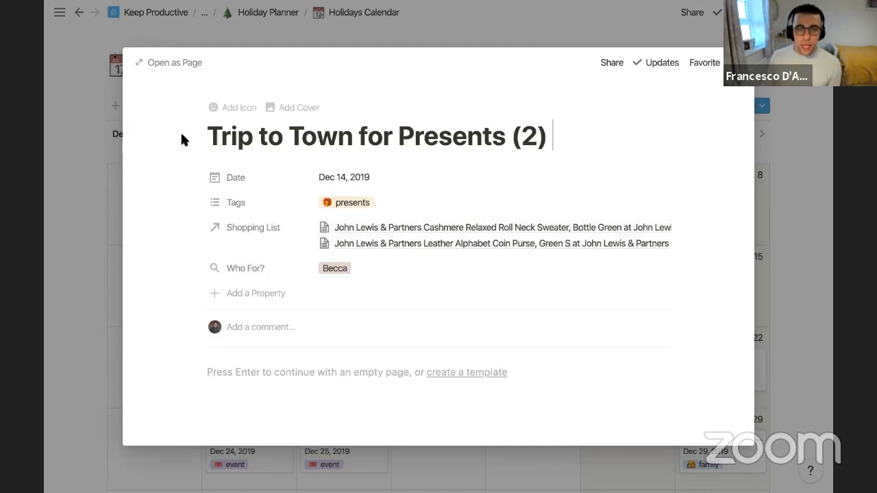
left_click(99, 159)
Step: Extend the Trip to Town for Presents (2) entry on the calendar so it ends on Dec 15, 2019
scroll(649, 245, "down", 3)
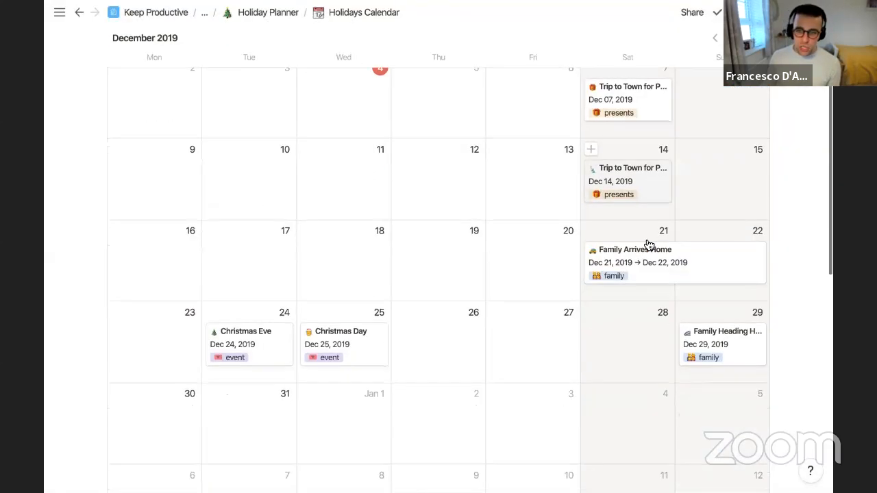
scroll(500, 263, "up", 1)
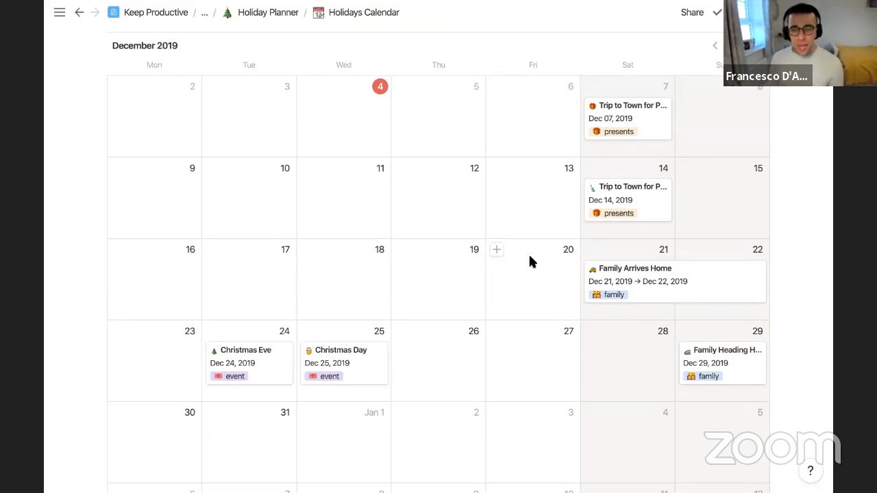
left_click_drag(669, 192, 746, 198)
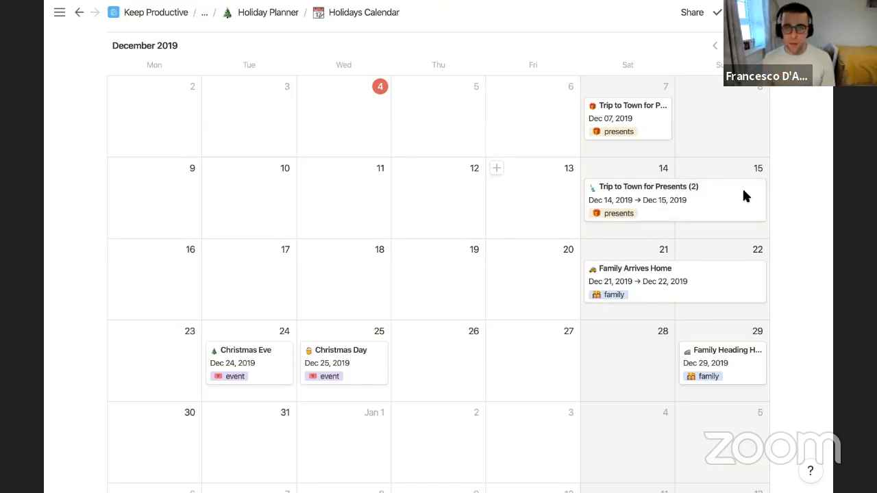
Step: Export the Holidays Calendar as a PDF with the A3 page format
left_click(815, 12)
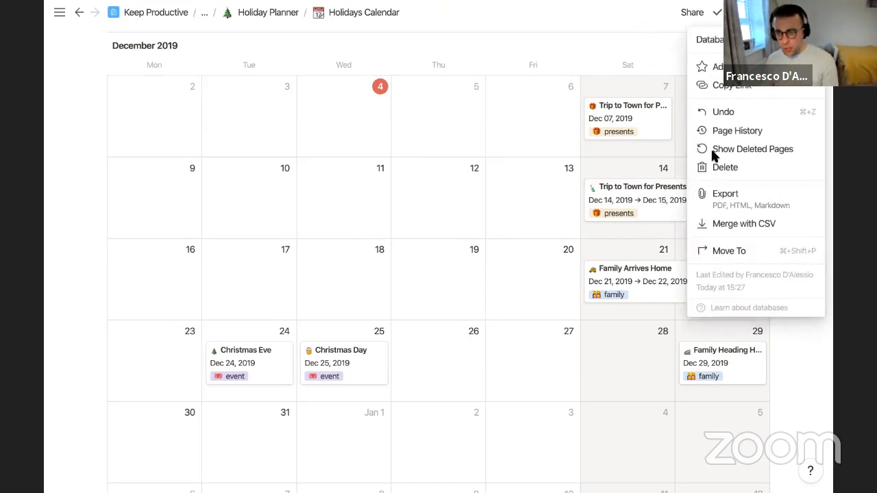
left_click(744, 198)
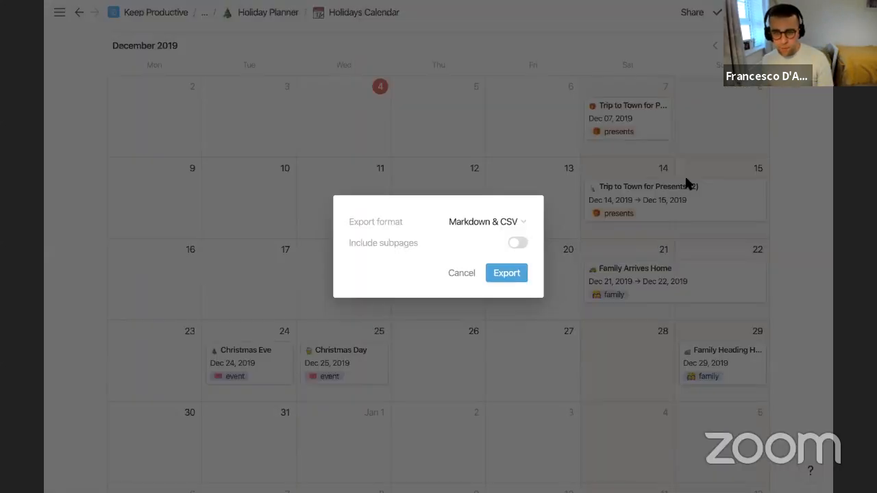
left_click(507, 226)
left_click(467, 247)
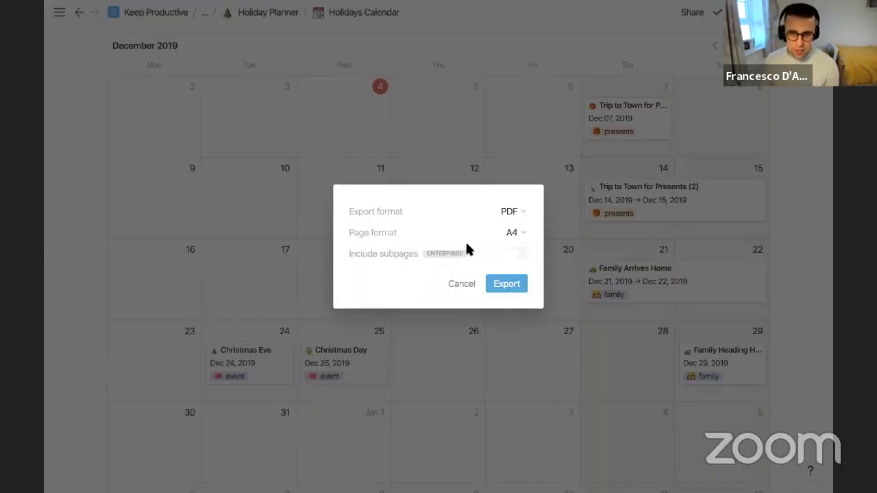
left_click(510, 234)
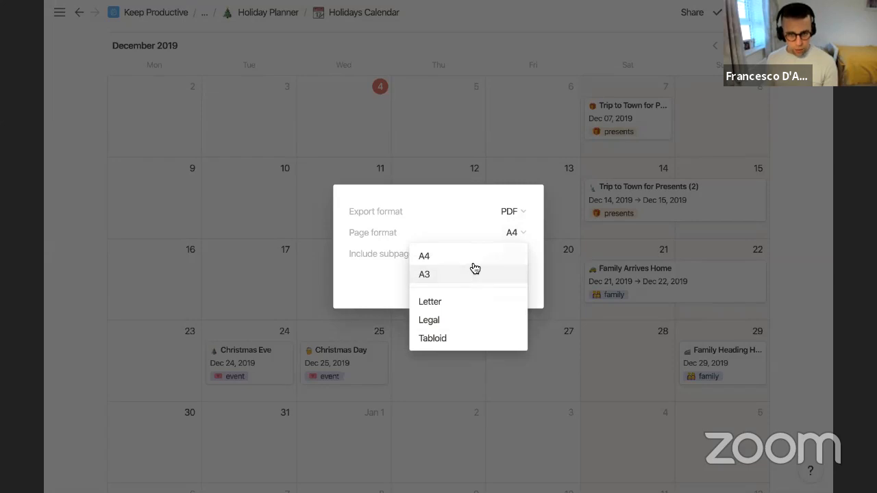
left_click(472, 278)
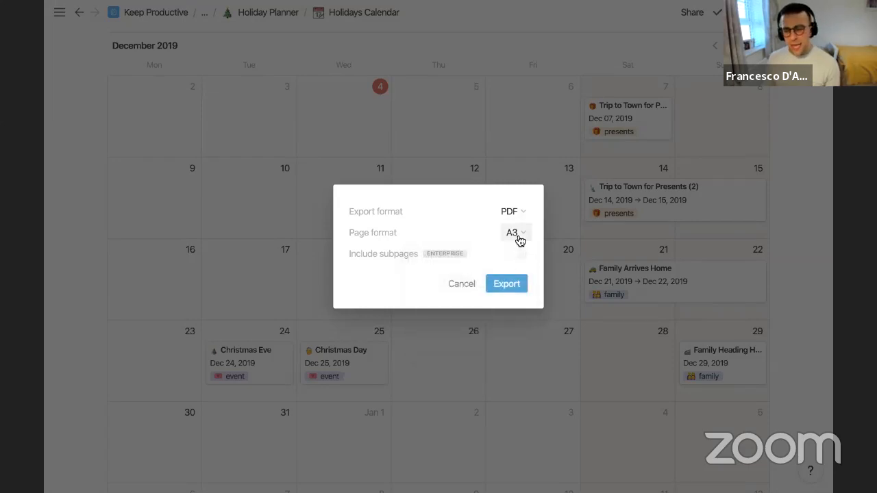
left_click(514, 284)
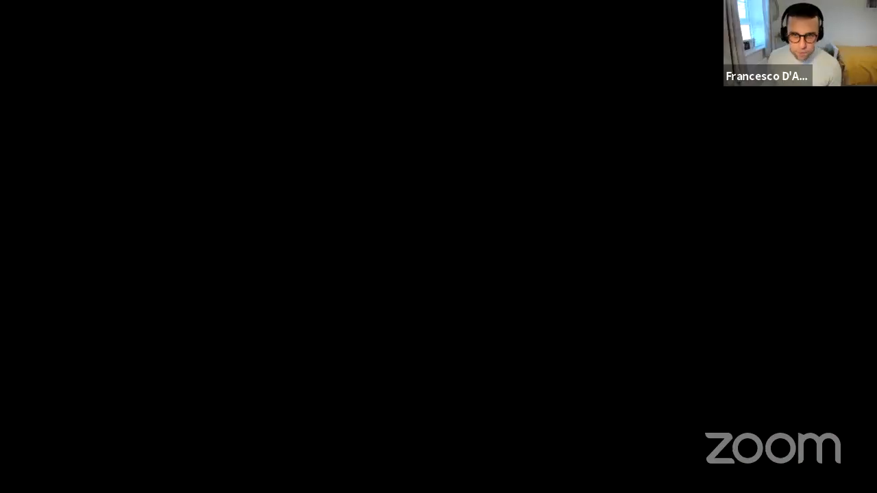
Step: Examine the exported Holidays_Calendar.pdf, checking each entry's dates, shopping list links, tags and Who For? values
scroll(402, 323, "down", 1)
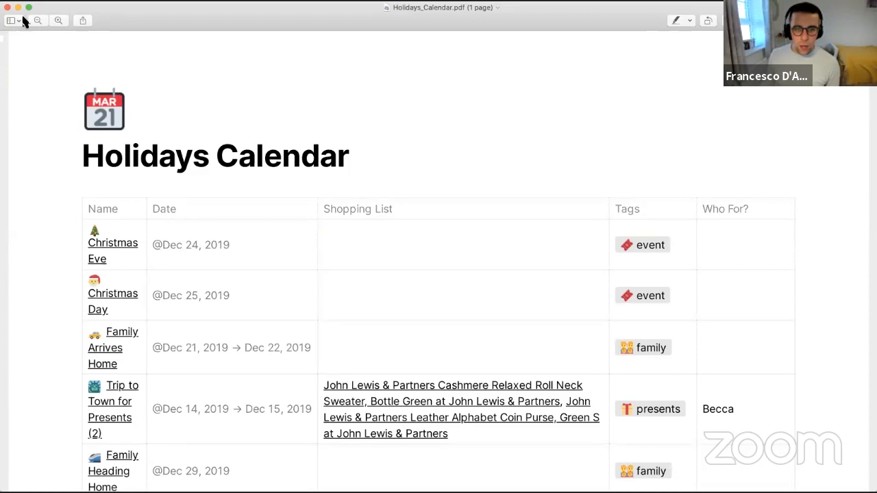
scroll(184, 143, "down", 5)
scroll(351, 249, "up", 2)
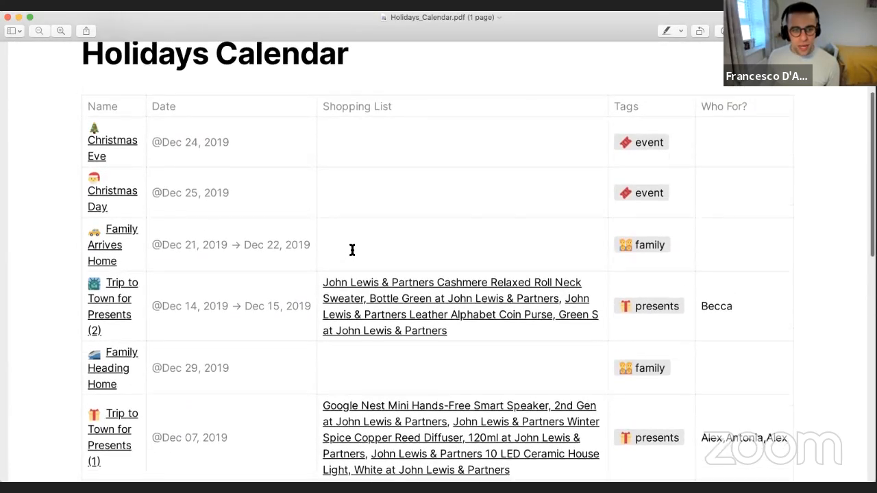
scroll(352, 250, "down", 3)
scroll(352, 251, "down", 4)
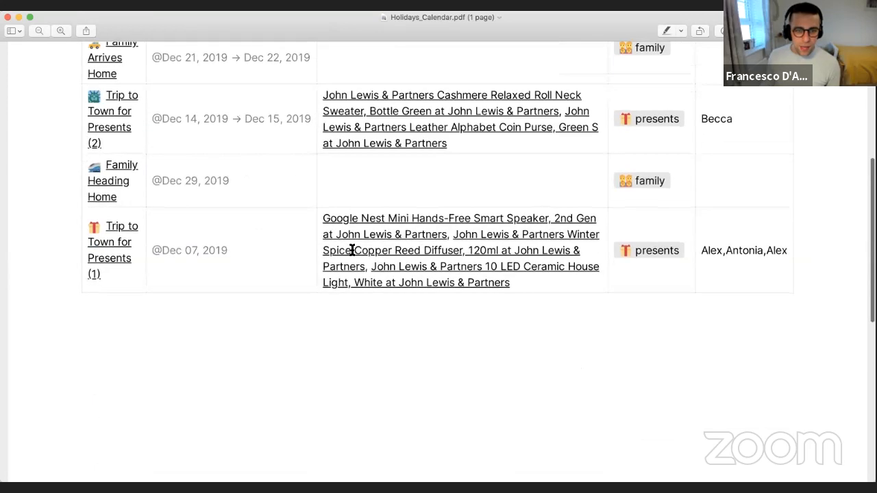
scroll(352, 251, "down", 5)
scroll(352, 250, "up", 10)
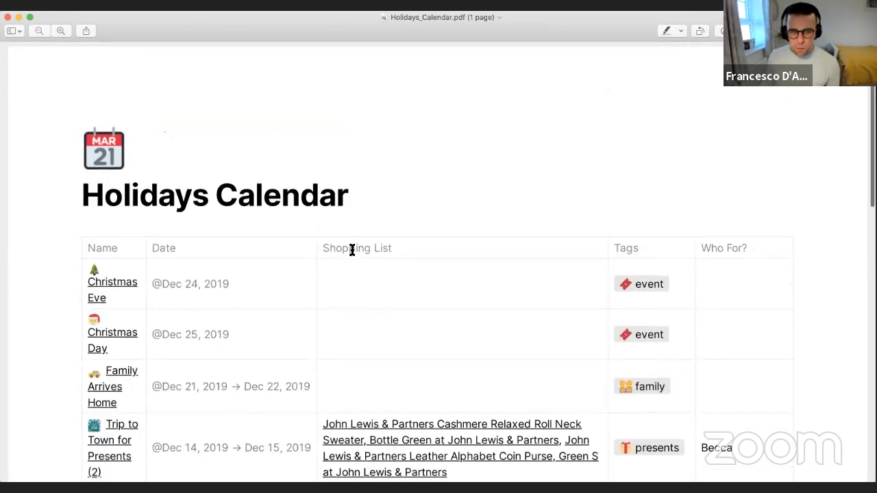
scroll(352, 250, "down", 1)
scroll(352, 250, "down", 6)
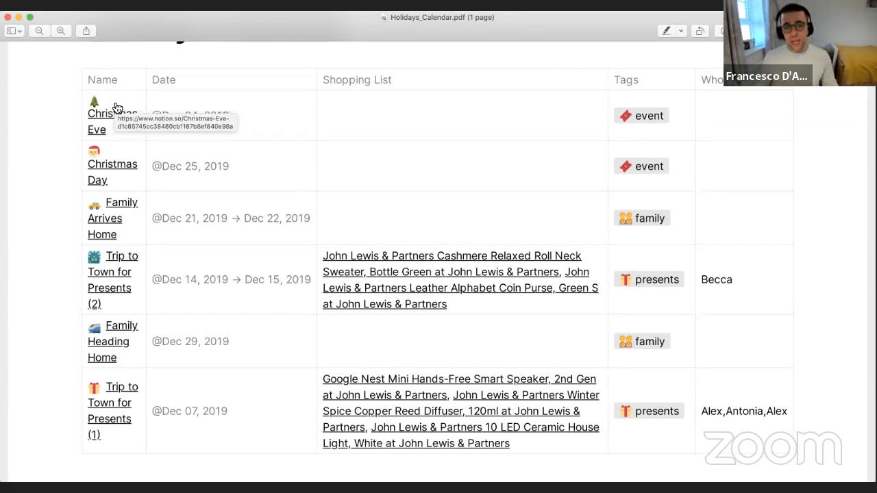
scroll(176, 189, "down", 2)
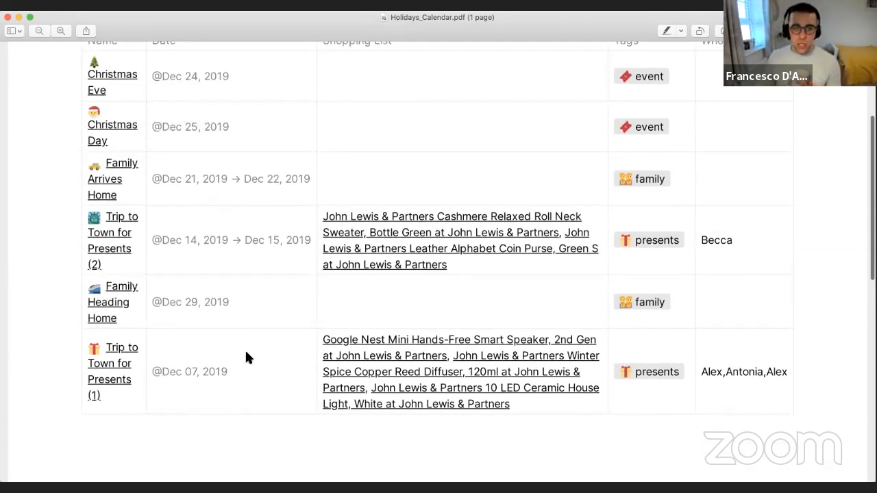
scroll(246, 357, "up", 1)
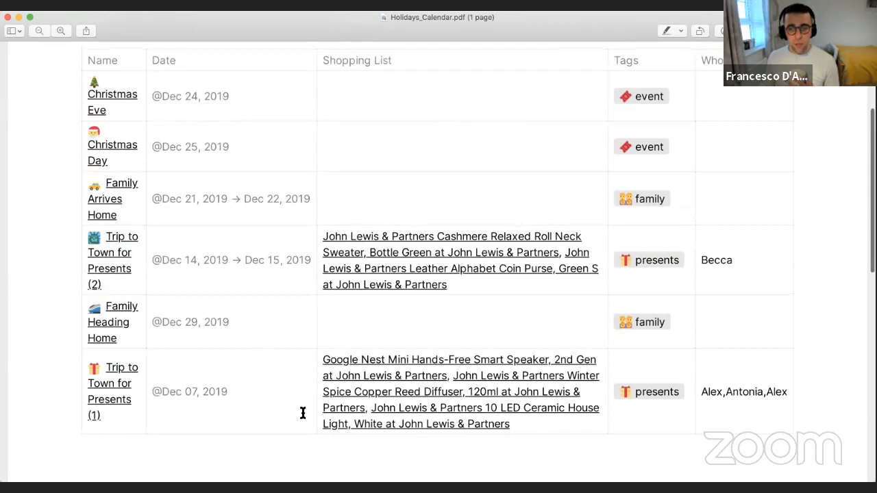